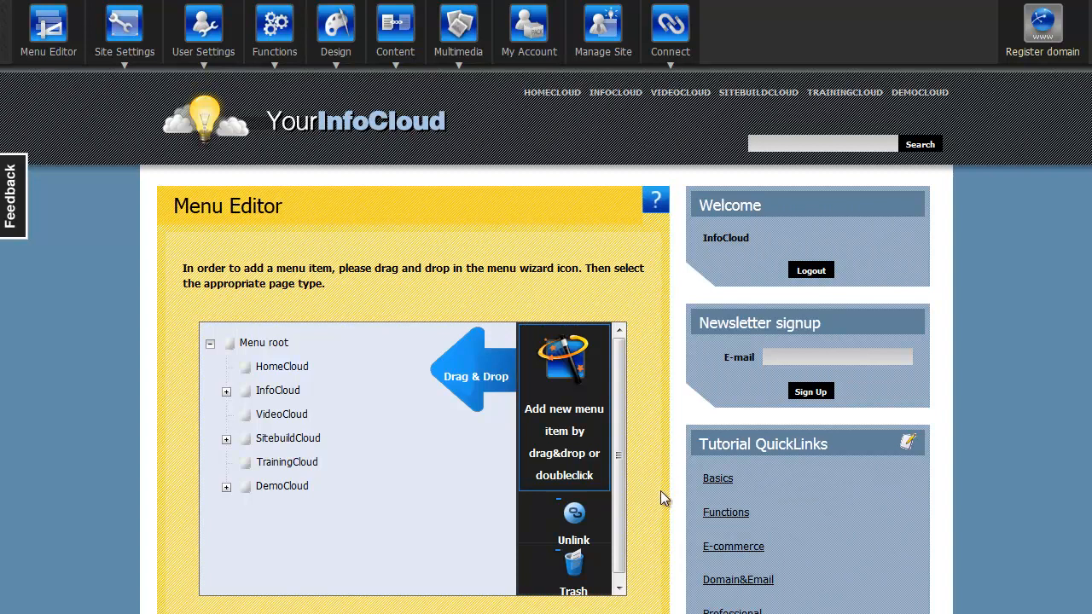
# - Add a Form builder page titled New form as a menu item under DemoCloud
pyautogui.scroll(-2, 651, 498)
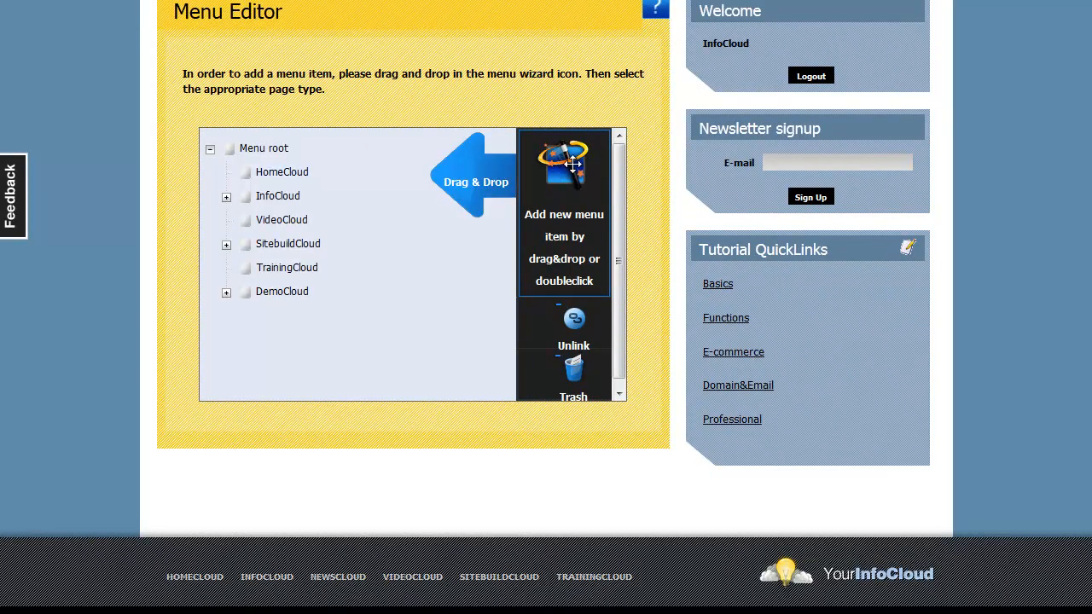
pyautogui.moveTo(513, 213); pyautogui.dragTo(280, 291)
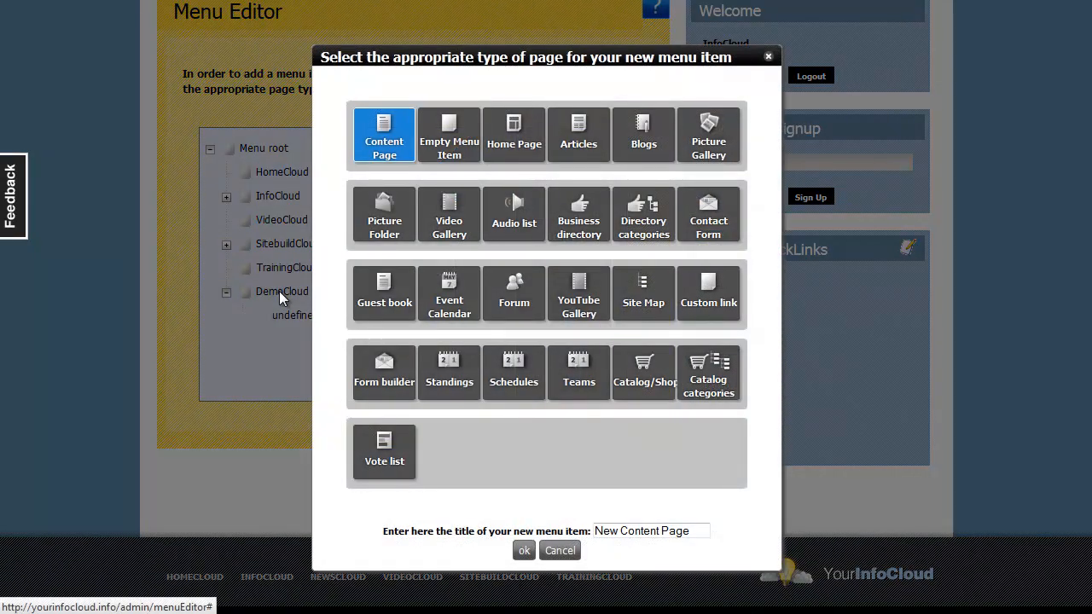
pyautogui.click(388, 369)
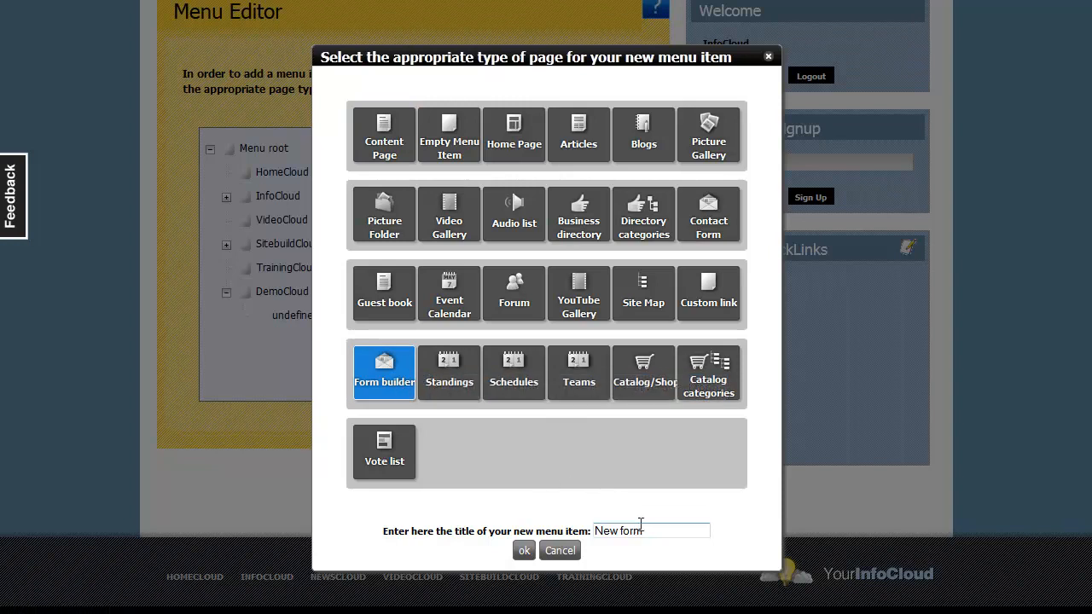
pyautogui.click(524, 550)
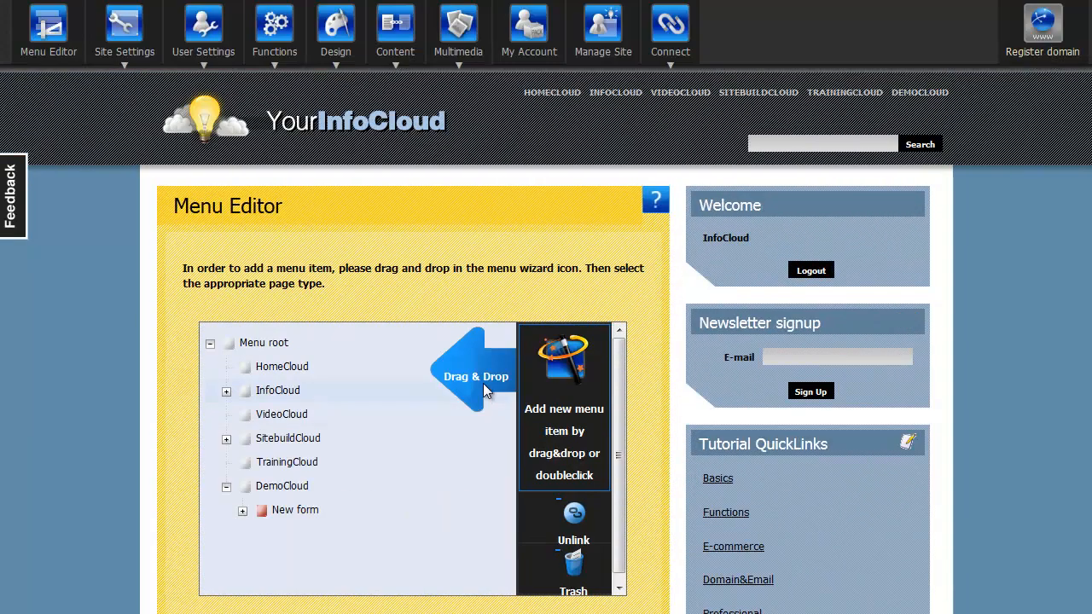
# - Open the basic data of the New form page under DemoCloud and examine its custom title and CAPTCHA option
pyautogui.click(915, 99)
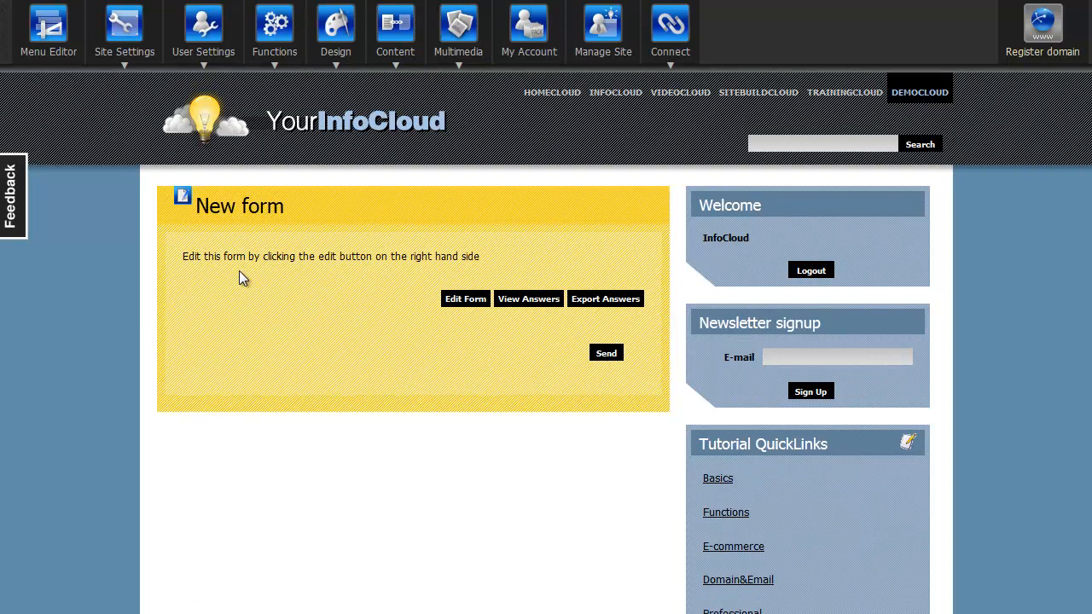
pyautogui.click(183, 207)
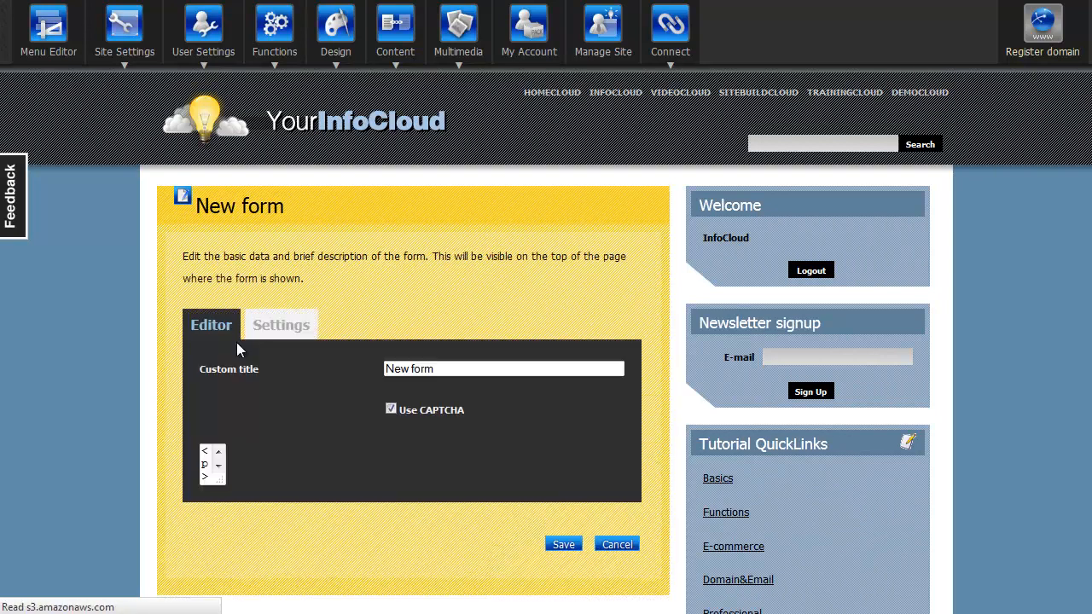
pyautogui.scroll(-3, 165, 359)
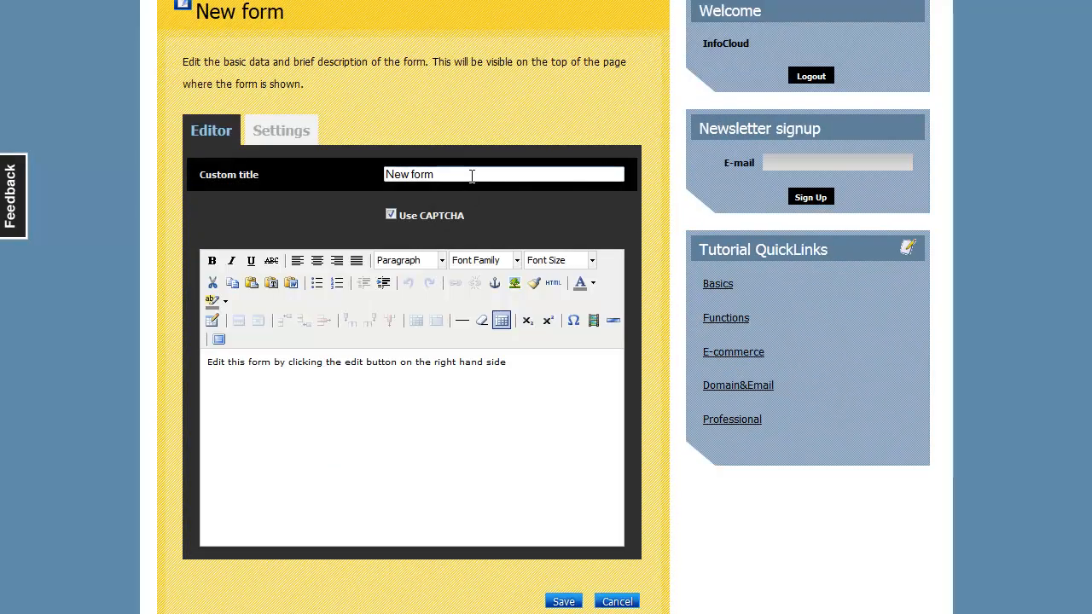
pyautogui.moveTo(472, 176); pyautogui.dragTo(361, 171)
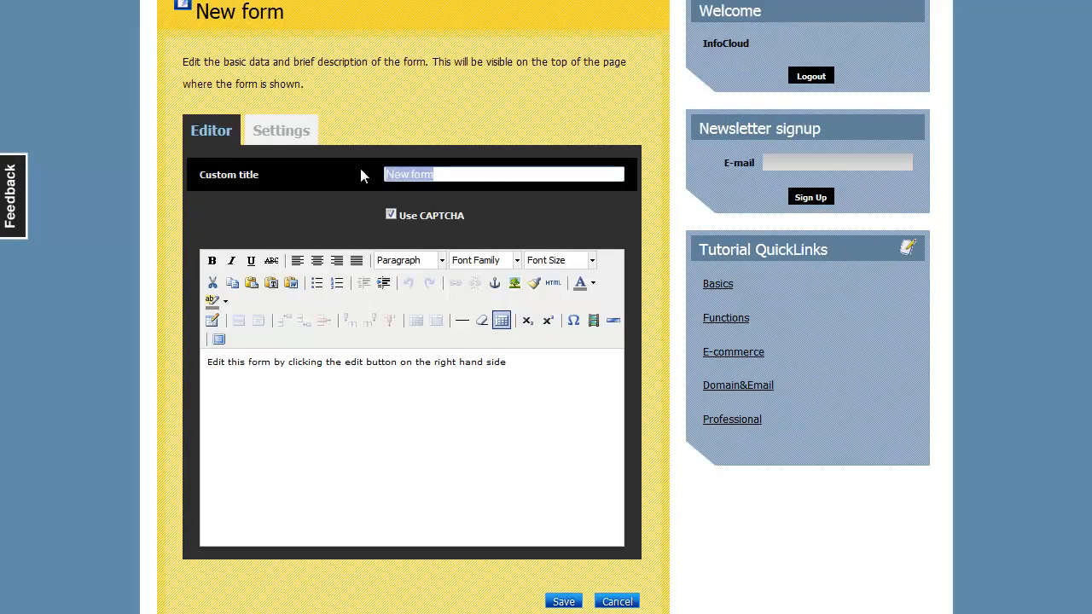
pyautogui.click(390, 216)
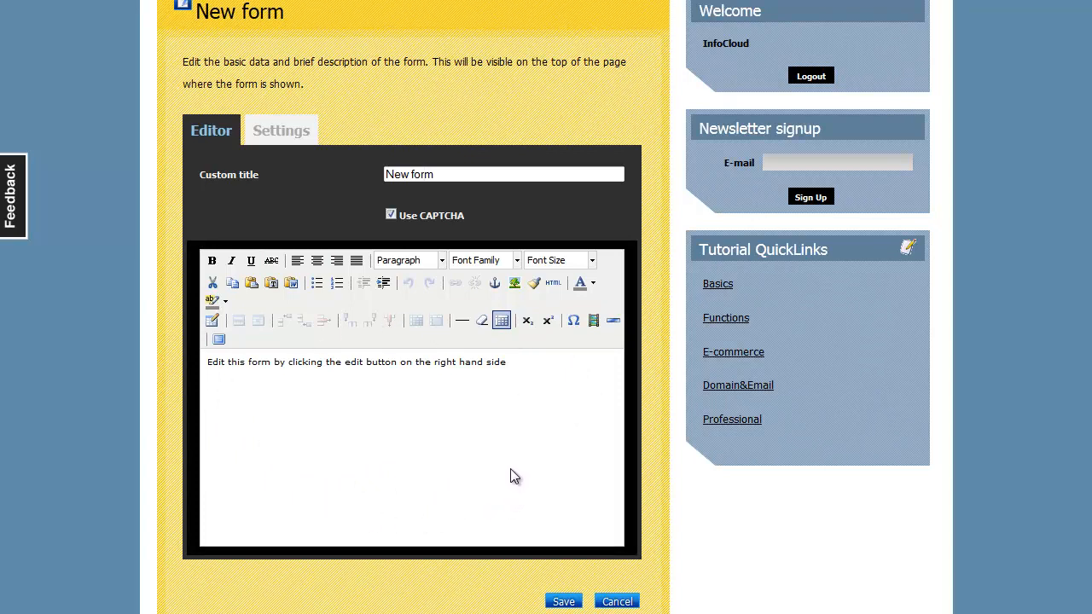
# - Examine the form's publishing, e-mail recipient, notification and redirect settings, and save the form
pyautogui.click(286, 130)
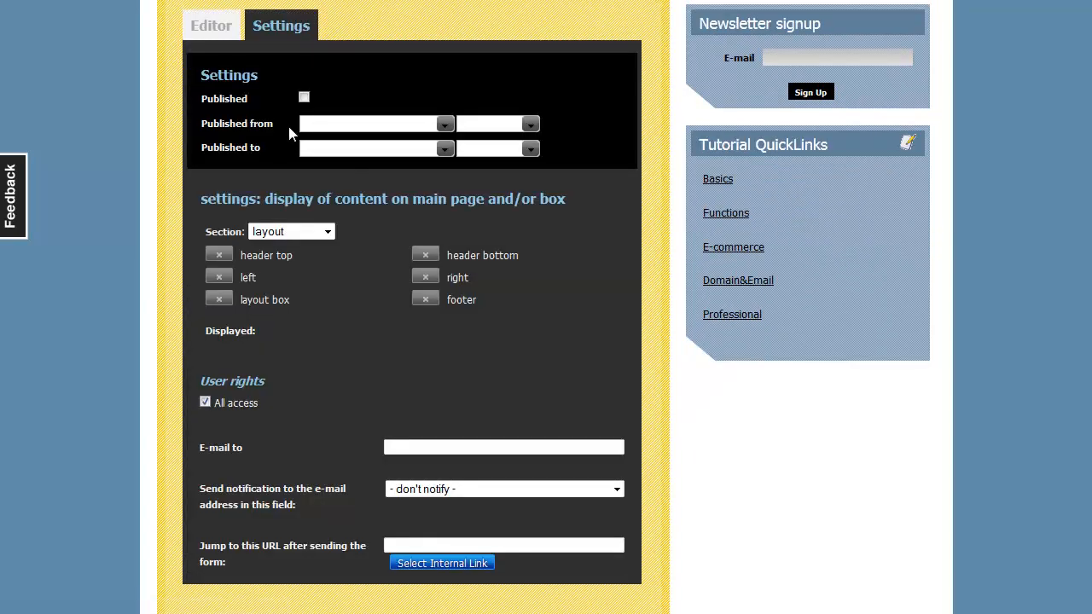
pyautogui.click(304, 97)
pyautogui.click(305, 98)
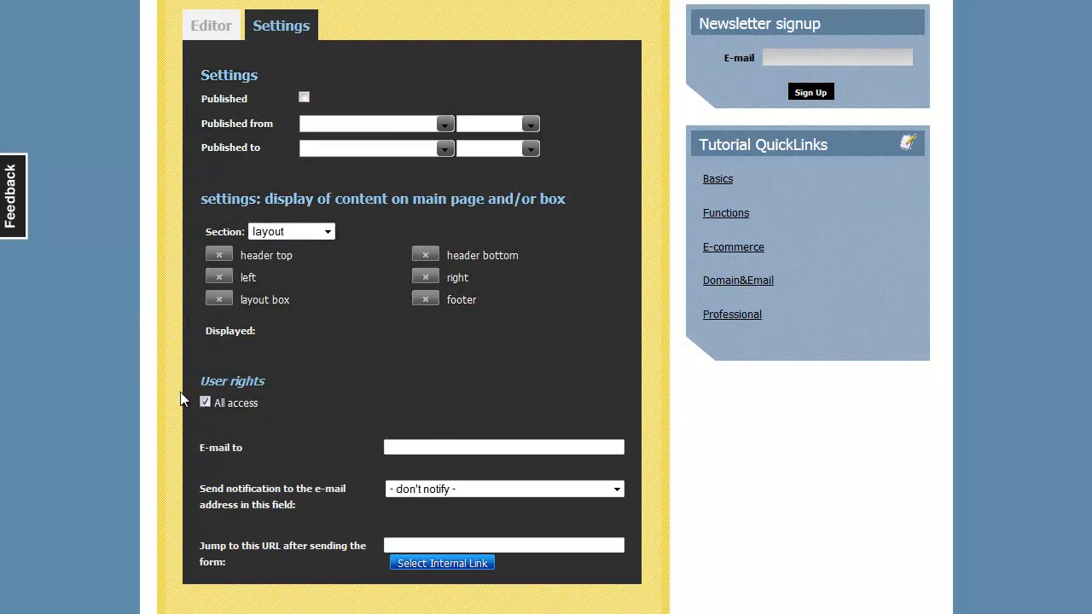
pyautogui.scroll(-2, 187, 375)
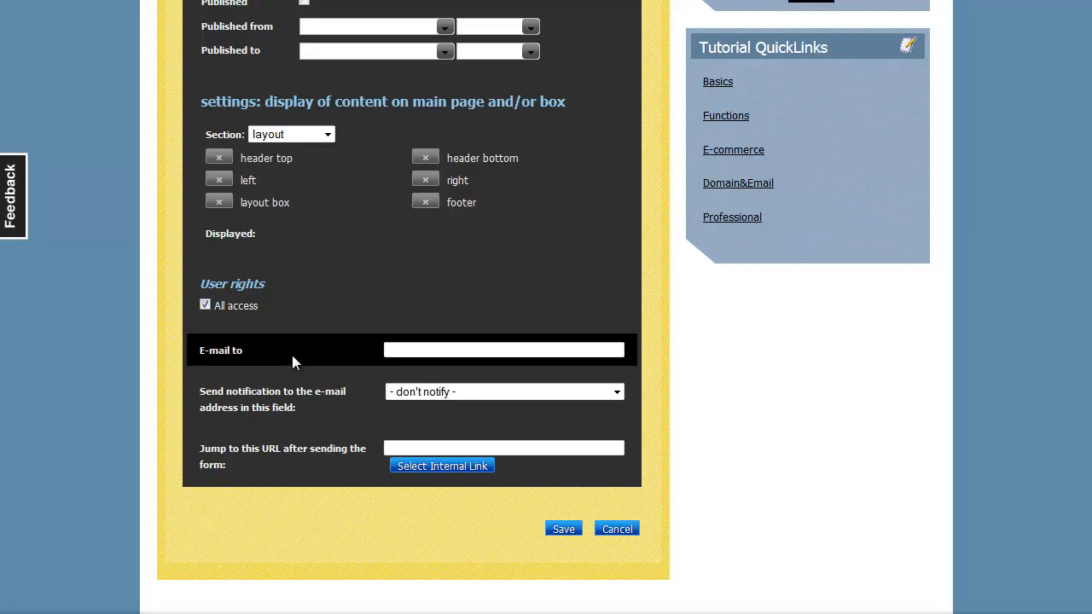
pyautogui.click(406, 348)
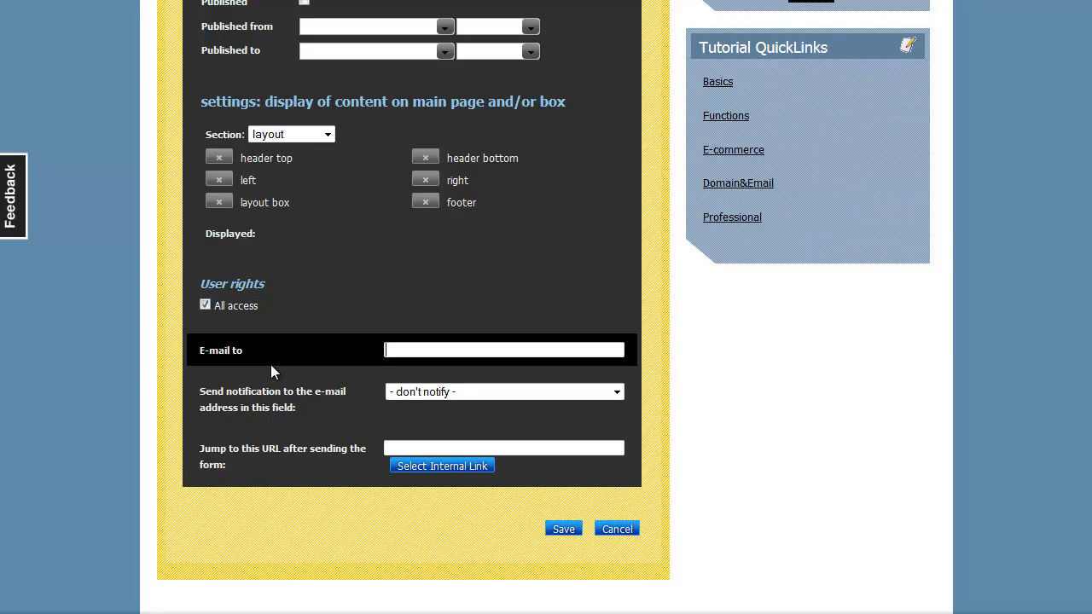
pyautogui.click(414, 394)
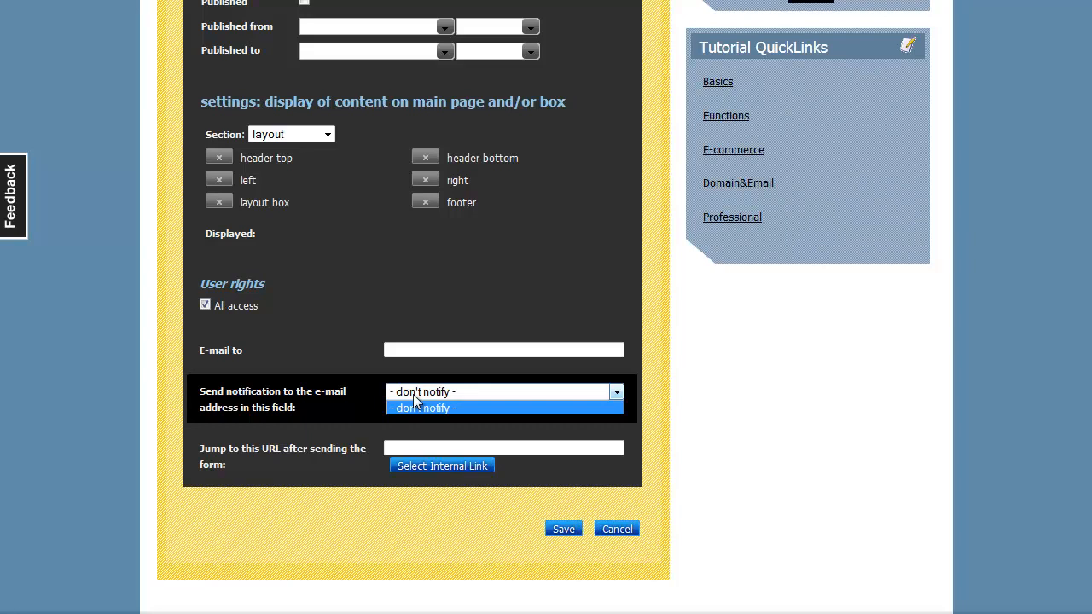
pyautogui.click(299, 474)
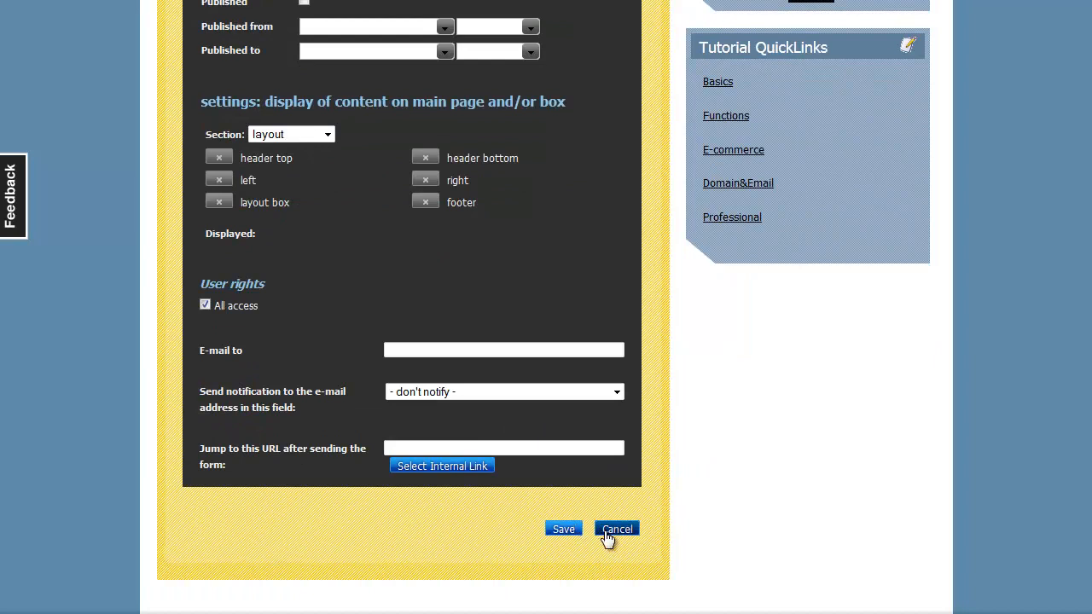
pyautogui.click(576, 537)
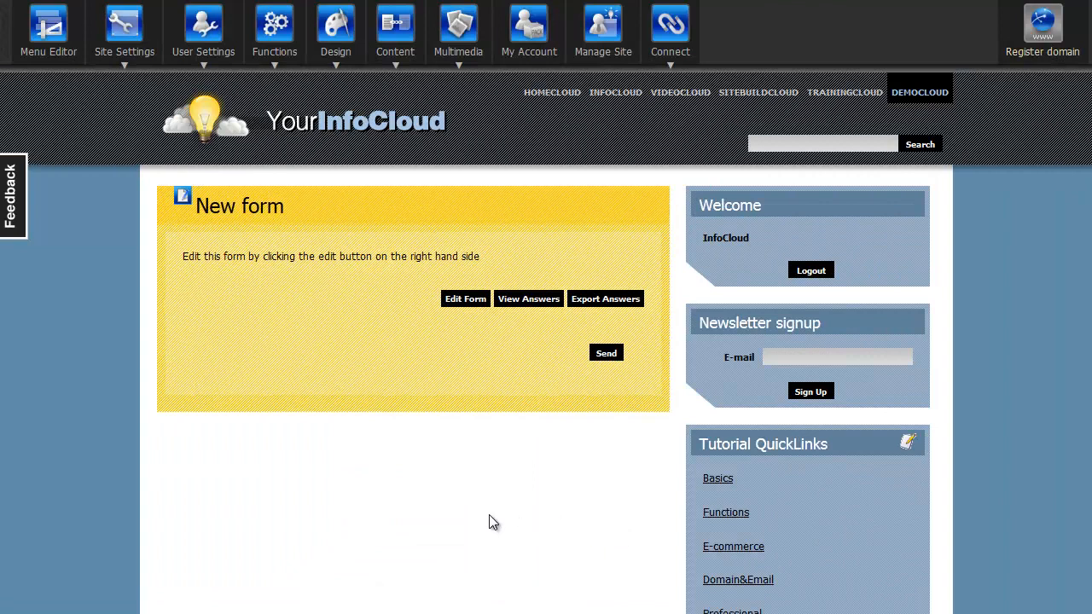
# - Open the form for element editing and add a checkbox group to it
pyautogui.click(461, 302)
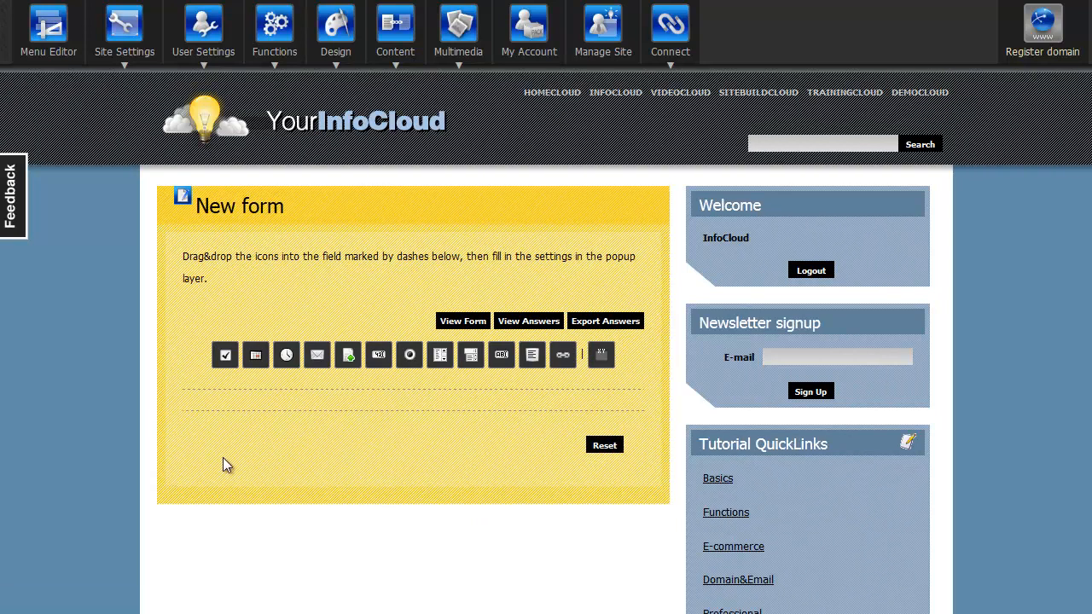
pyautogui.scroll(-2, 223, 457)
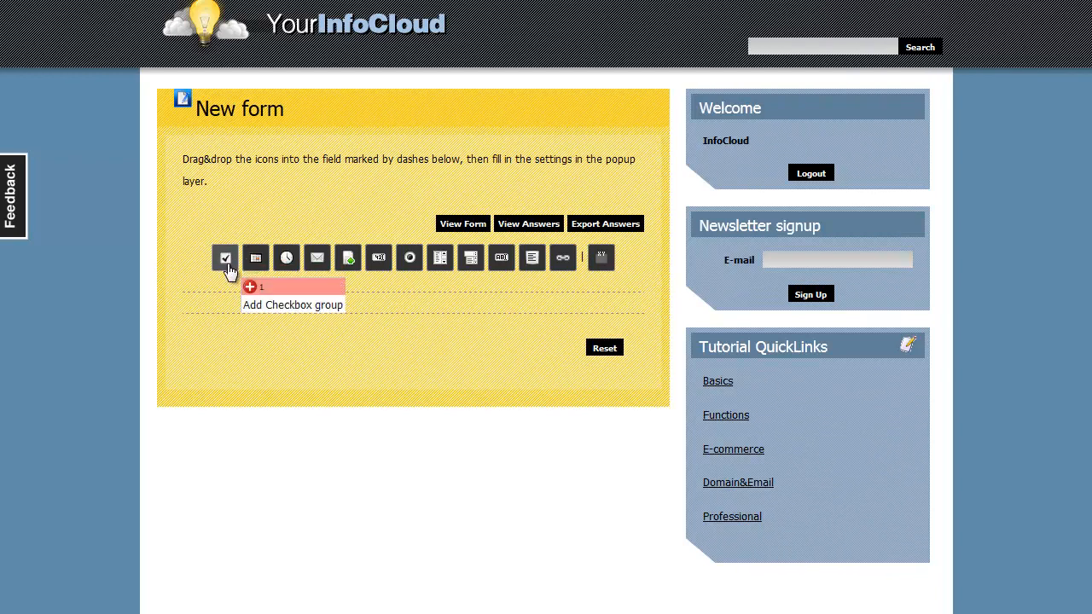
pyautogui.moveTo(229, 268); pyautogui.dragTo(235, 297)
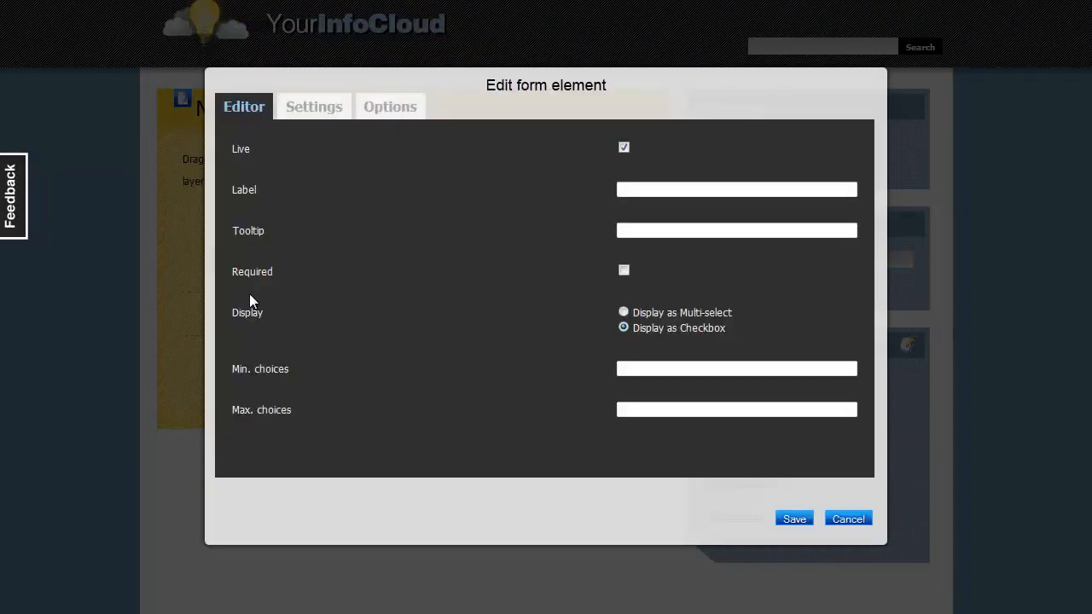
# - Label the checkbox group "Choose one", give it the tooltip "Please only choose one!", make it required and limit it to 1 choice maximum
pyautogui.click(622, 189)
pyautogui.write('Choos')
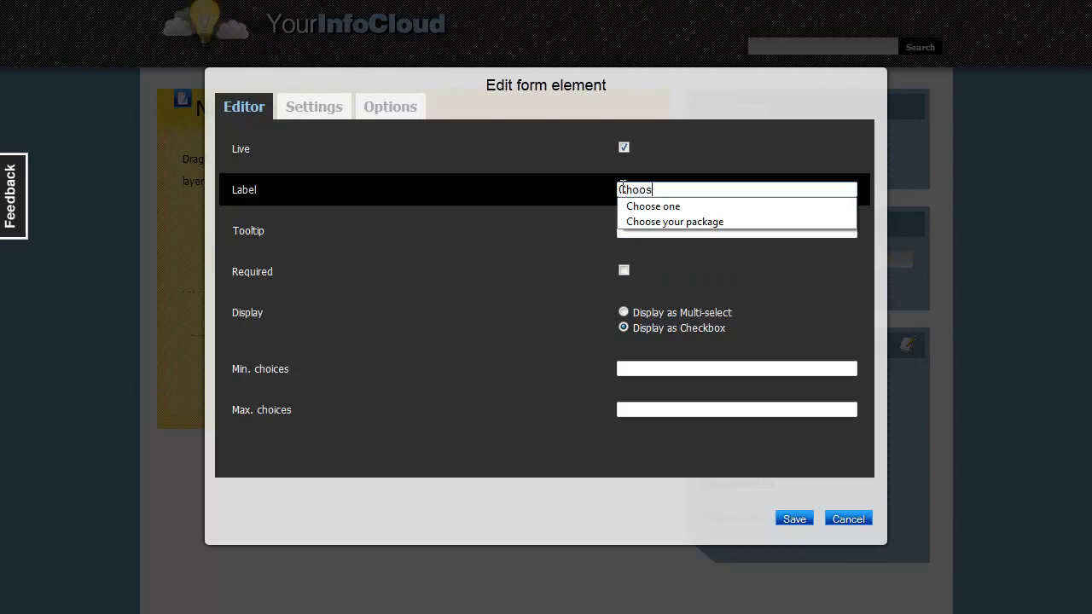
pyautogui.click(669, 205)
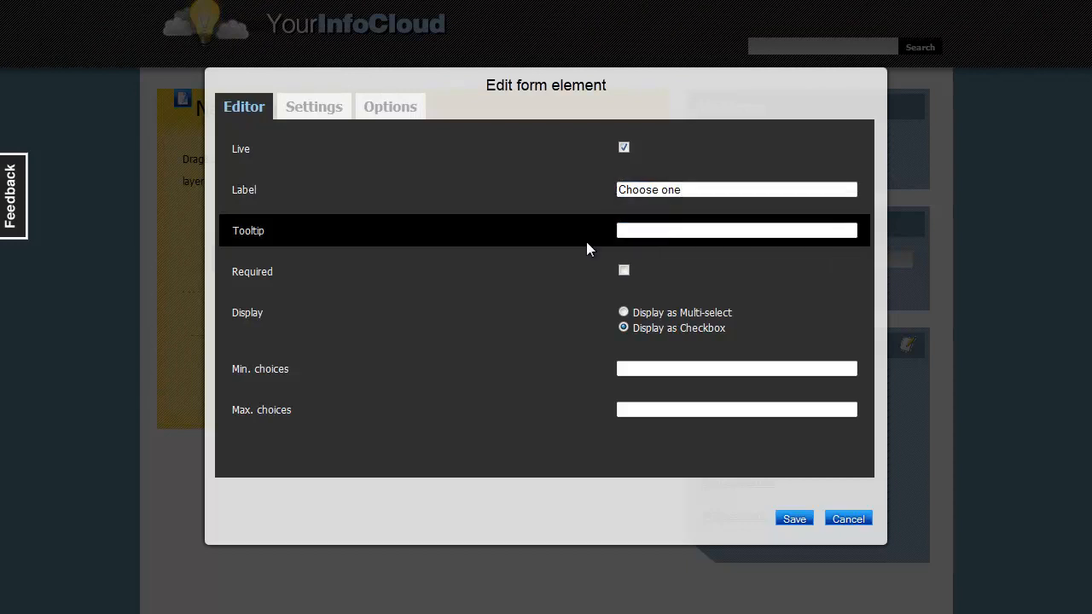
pyautogui.click(680, 231)
pyautogui.write('Please only choose one!')
pyautogui.click(624, 271)
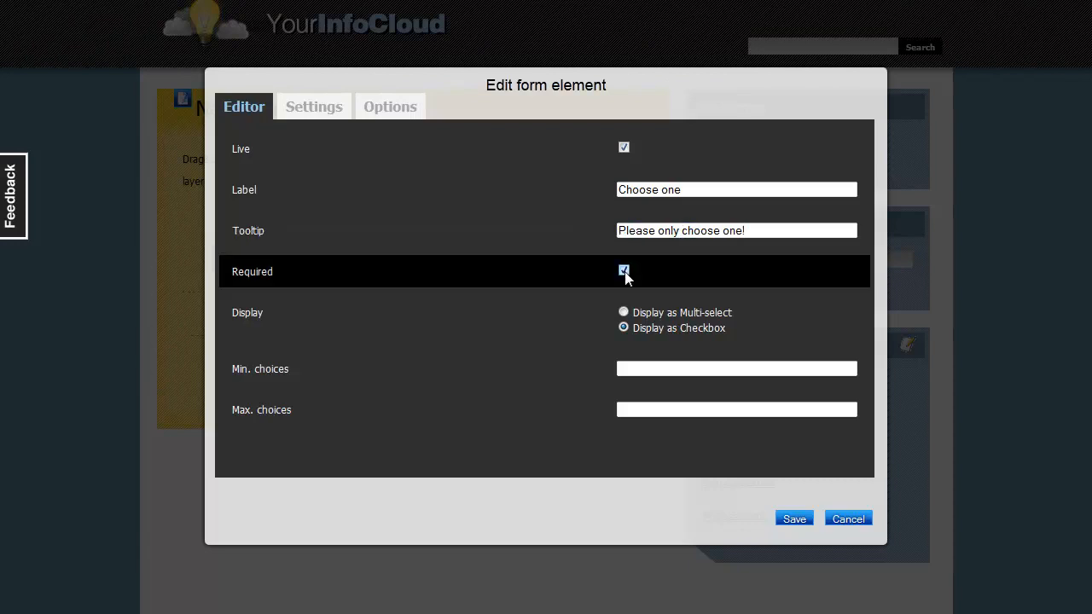
pyautogui.click(641, 412)
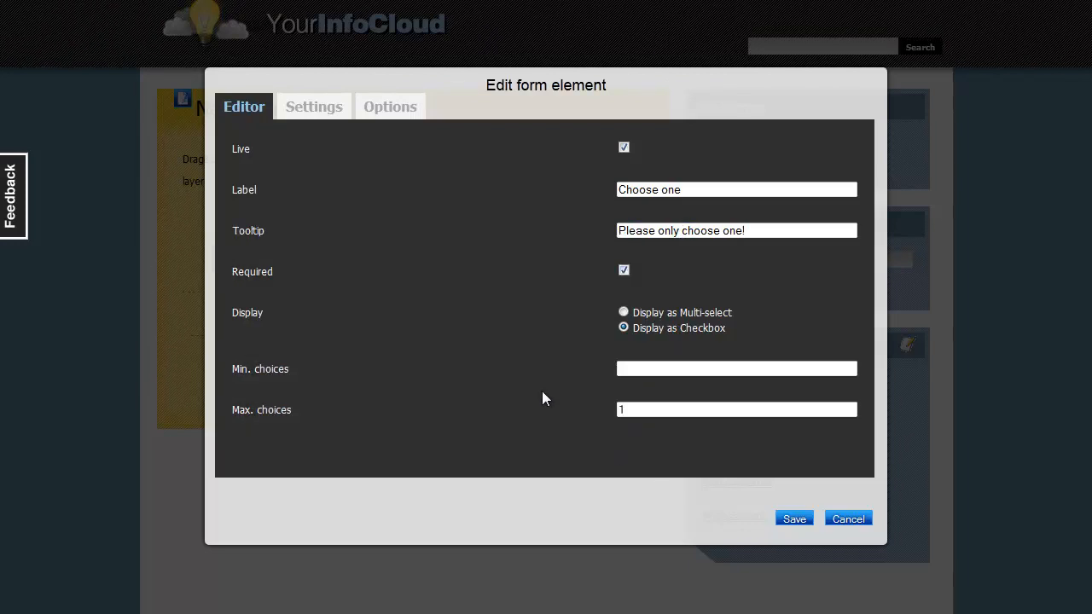
# - Add the options Red, Green and Yellow to the checkbox group and save the element
pyautogui.click(388, 111)
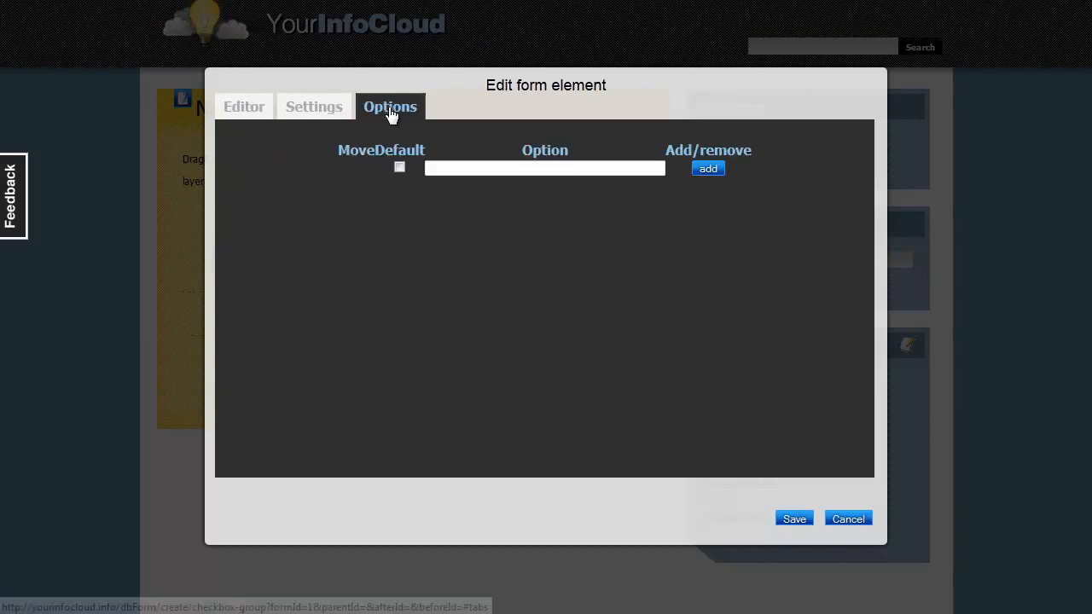
pyautogui.click(507, 169)
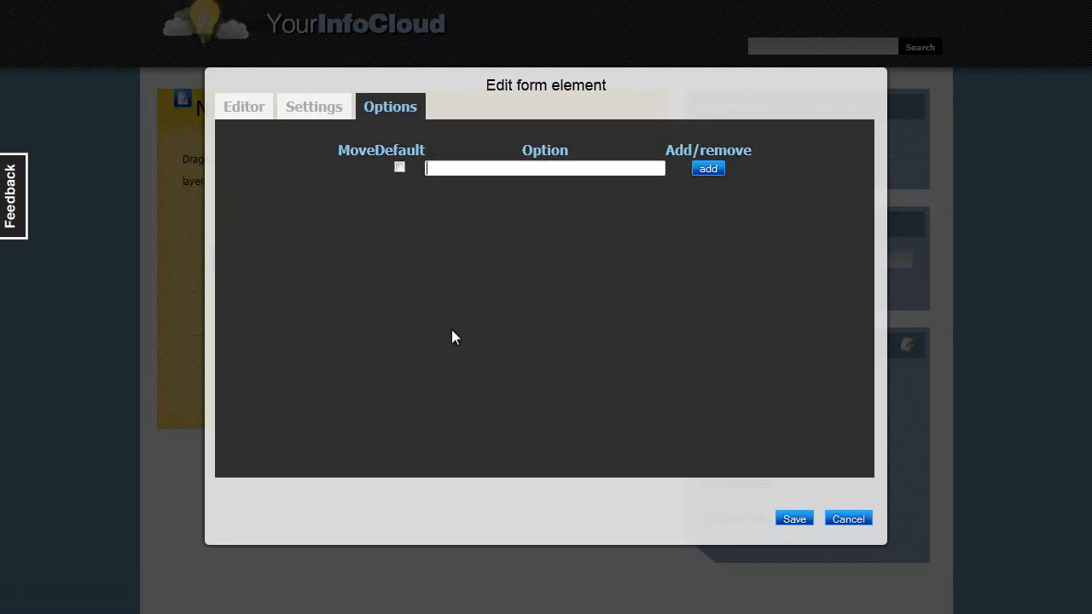
pyautogui.write('Red')
pyautogui.click(706, 170)
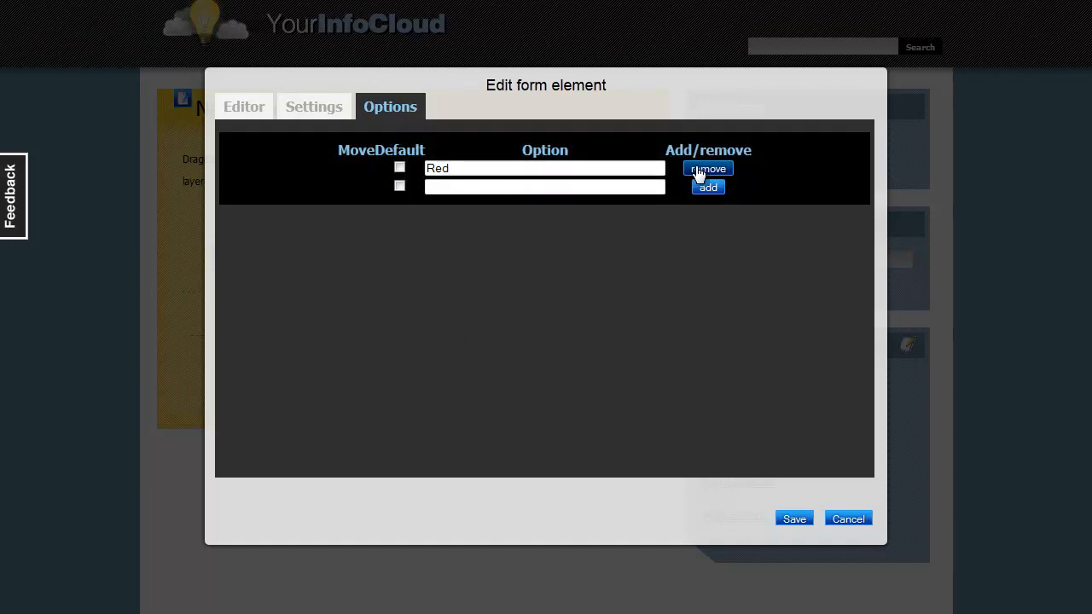
pyautogui.click(578, 183)
pyautogui.write('Green')
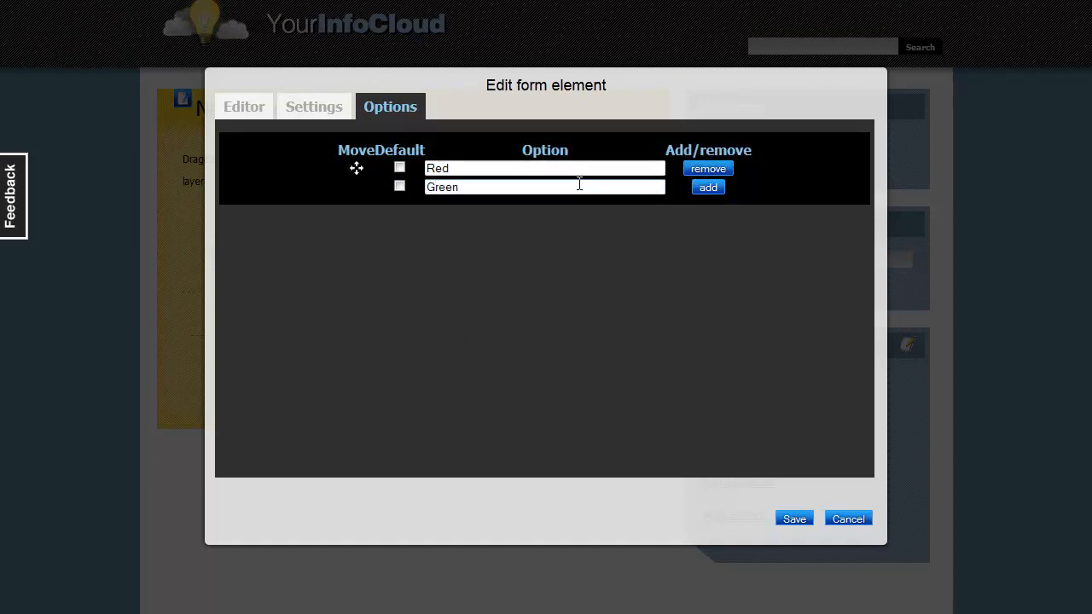
pyautogui.click(710, 190)
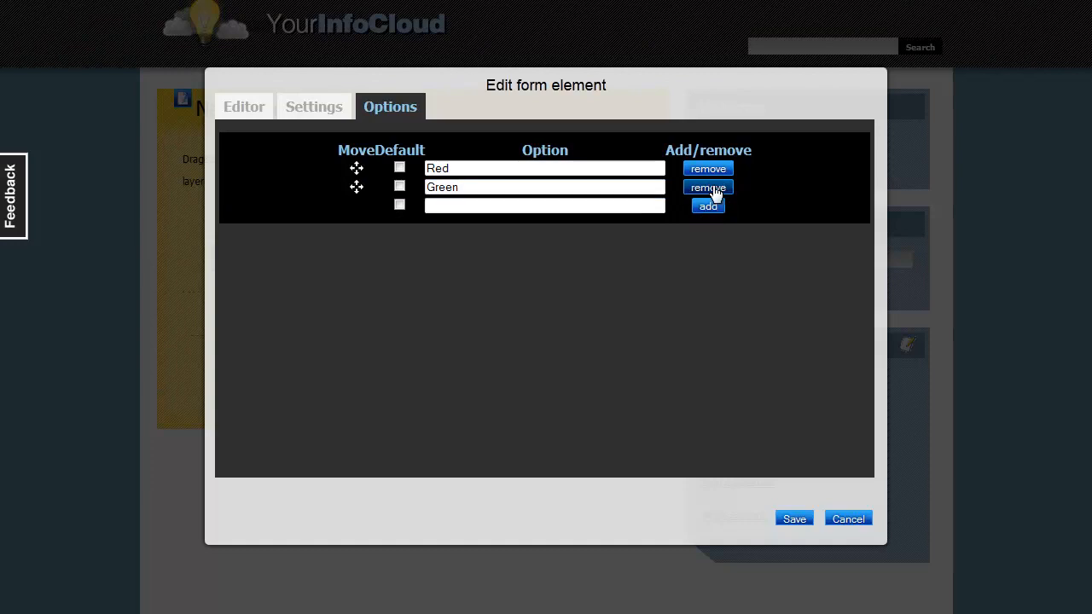
pyautogui.click(570, 205)
pyautogui.write('Yellow')
pyautogui.click(715, 210)
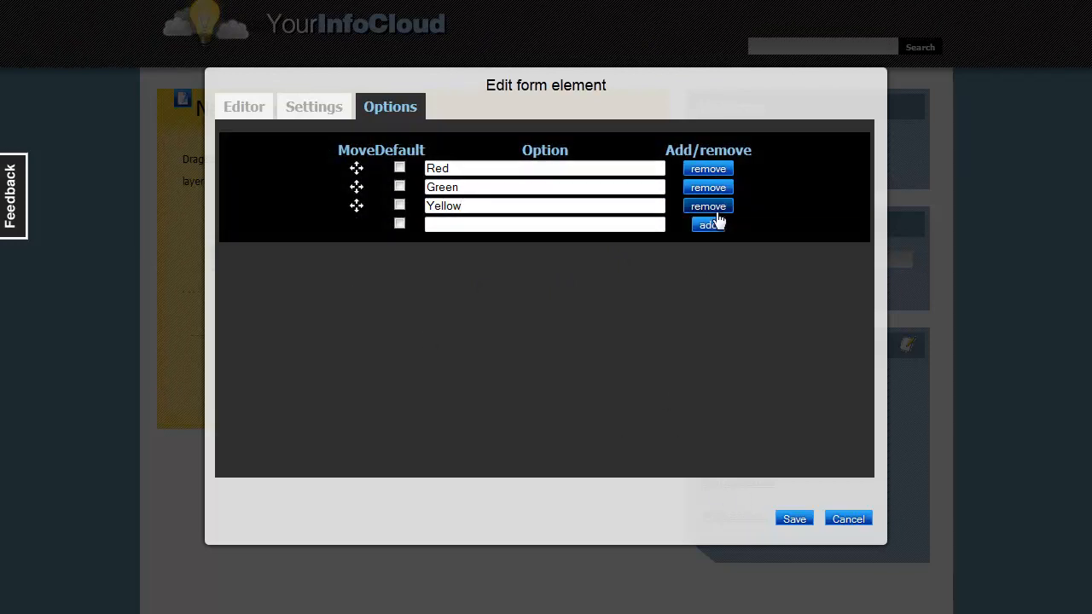
pyautogui.click(795, 521)
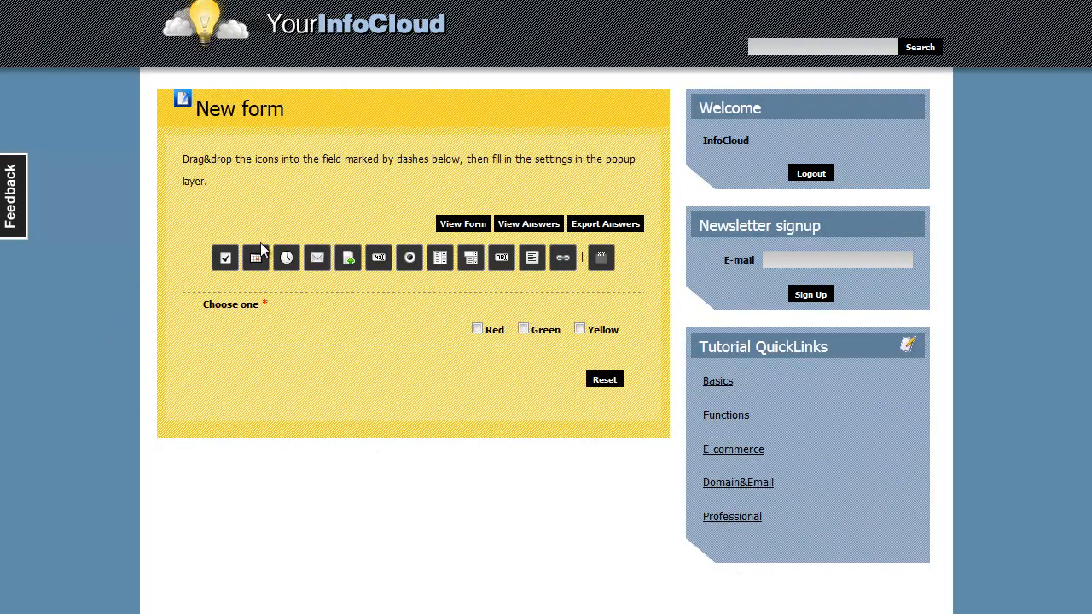
# - Add a date field labelled Birthday below the checkbox group and save it
pyautogui.moveTo(256, 261); pyautogui.dragTo(246, 337)
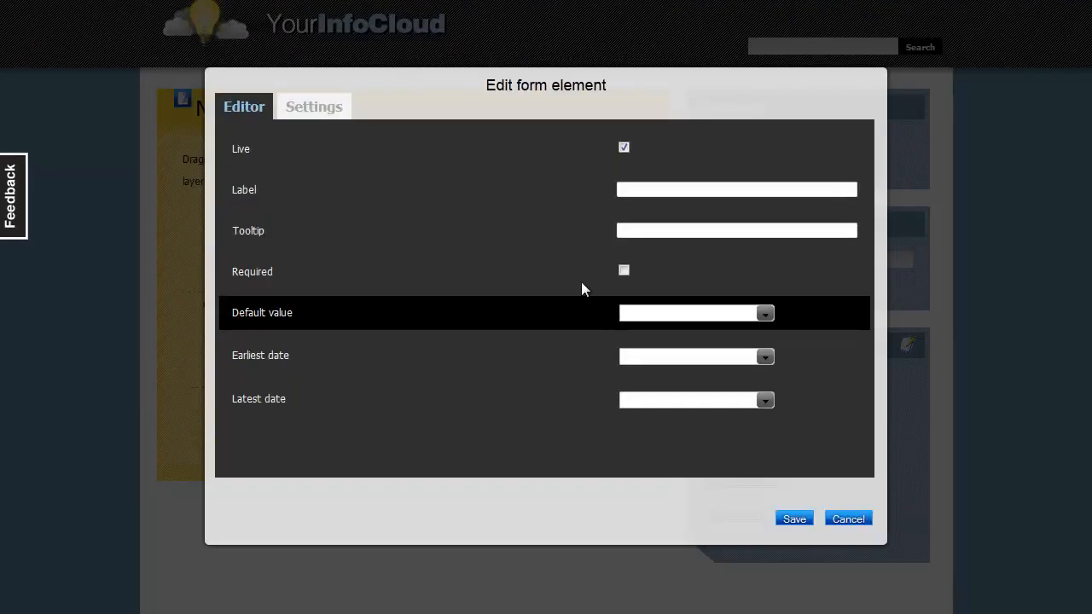
pyautogui.click(628, 189)
pyautogui.write('B')
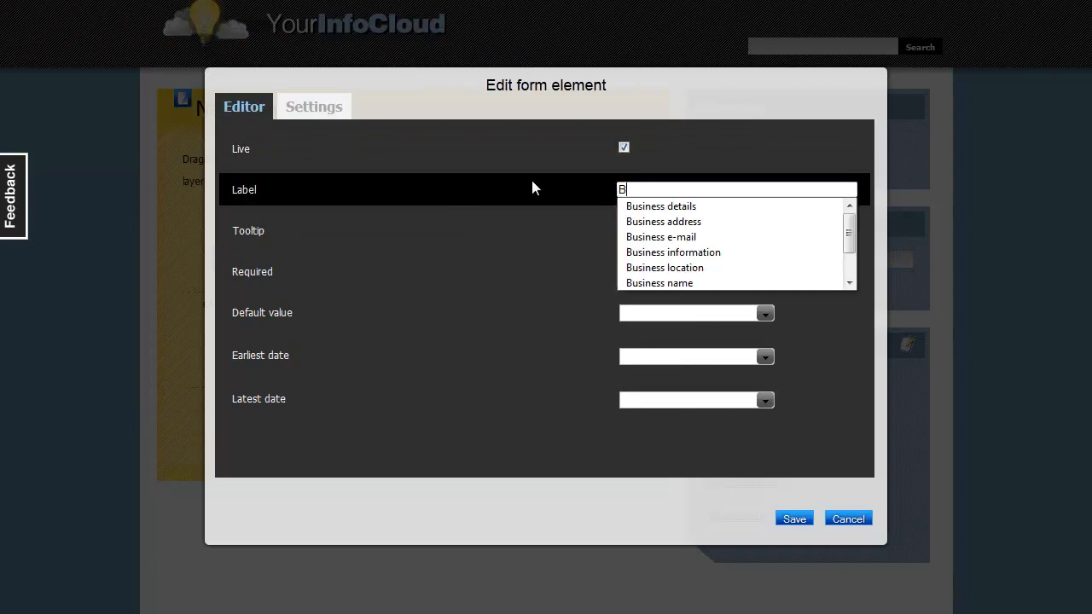
pyautogui.write('irthday')
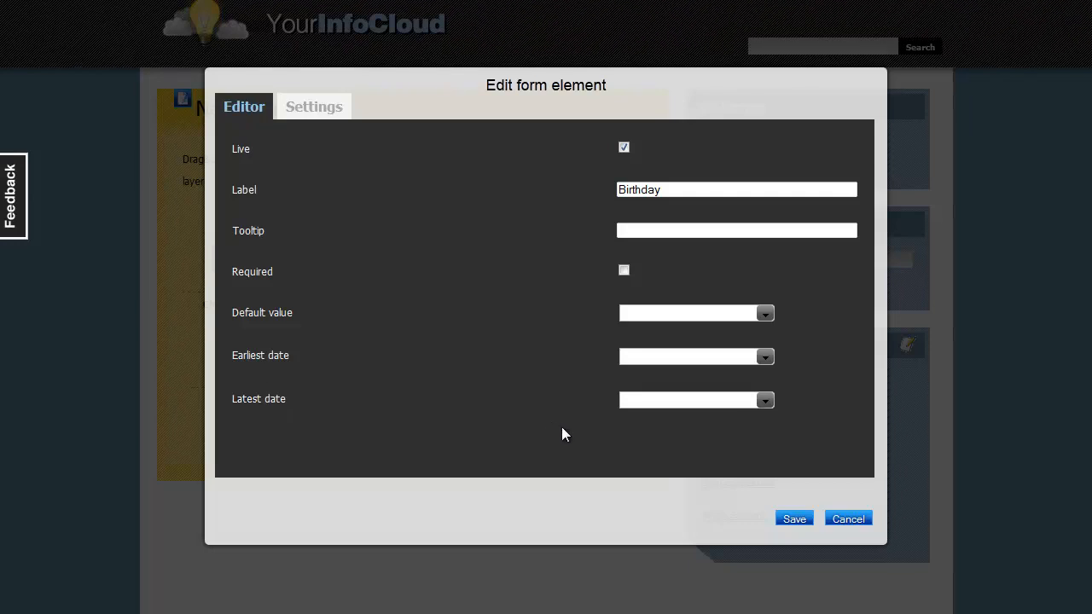
pyautogui.click(793, 519)
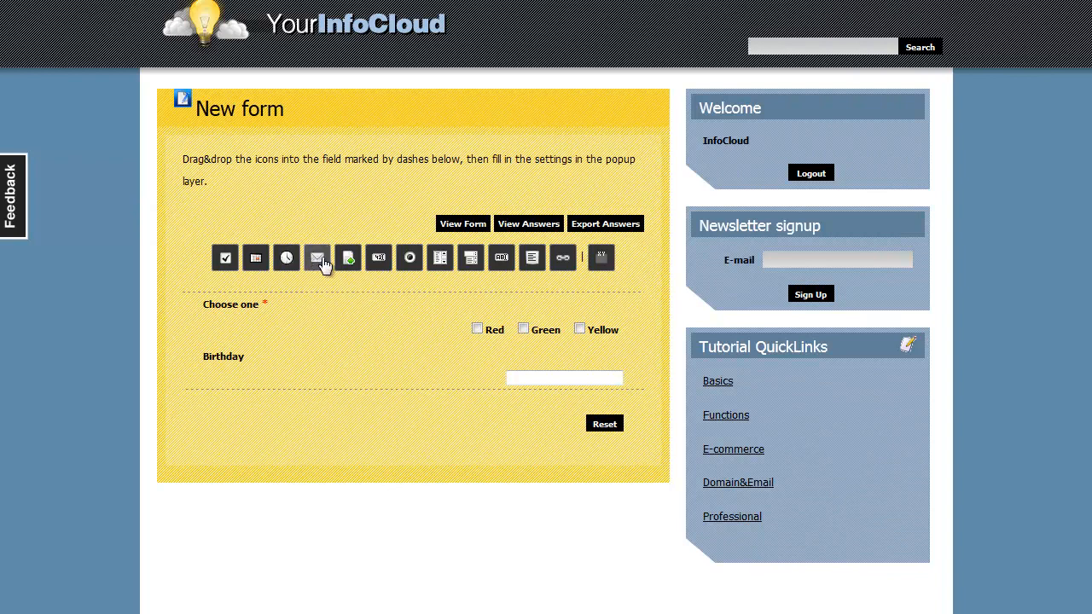
# - Add an e-mail field labelled "E-mail" below the Birthday field, make it required and save it
pyautogui.moveTo(322, 264); pyautogui.dragTo(297, 384)
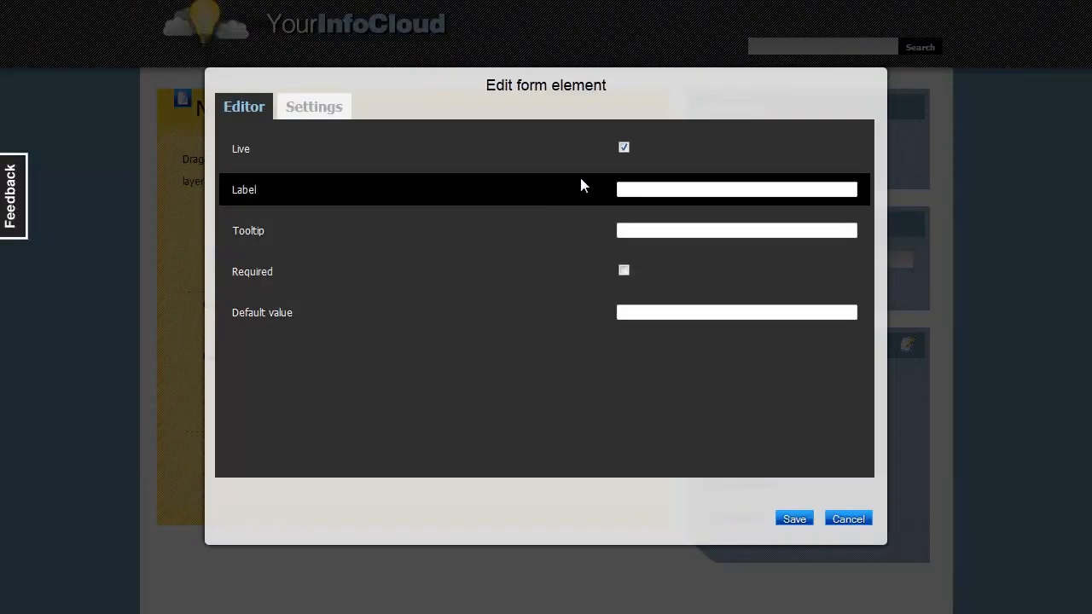
pyautogui.click(633, 189)
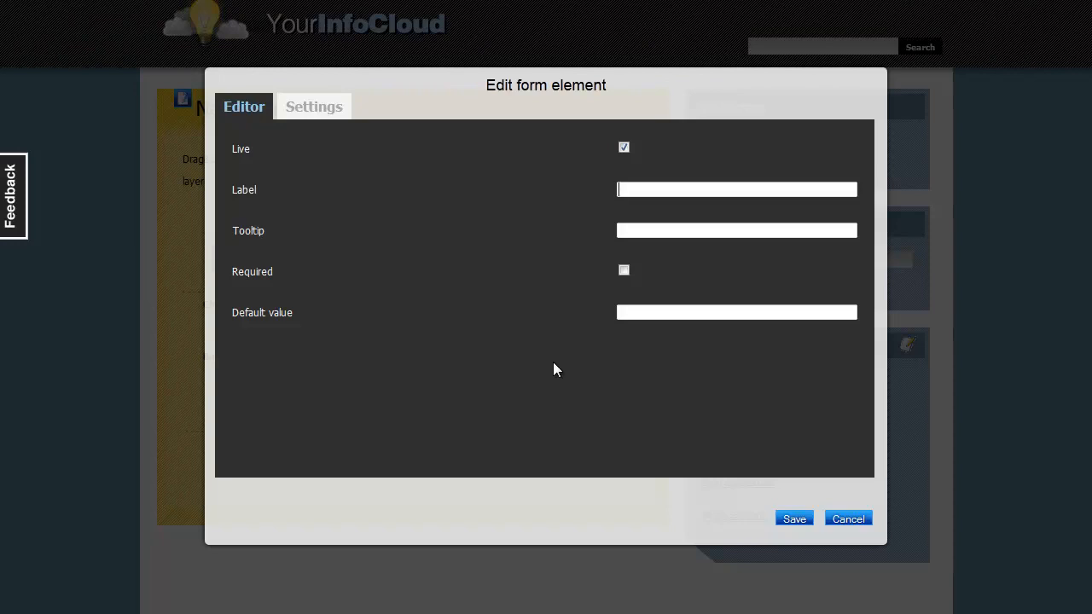
pyautogui.write('E-mail')
pyautogui.click(624, 271)
pyautogui.click(795, 520)
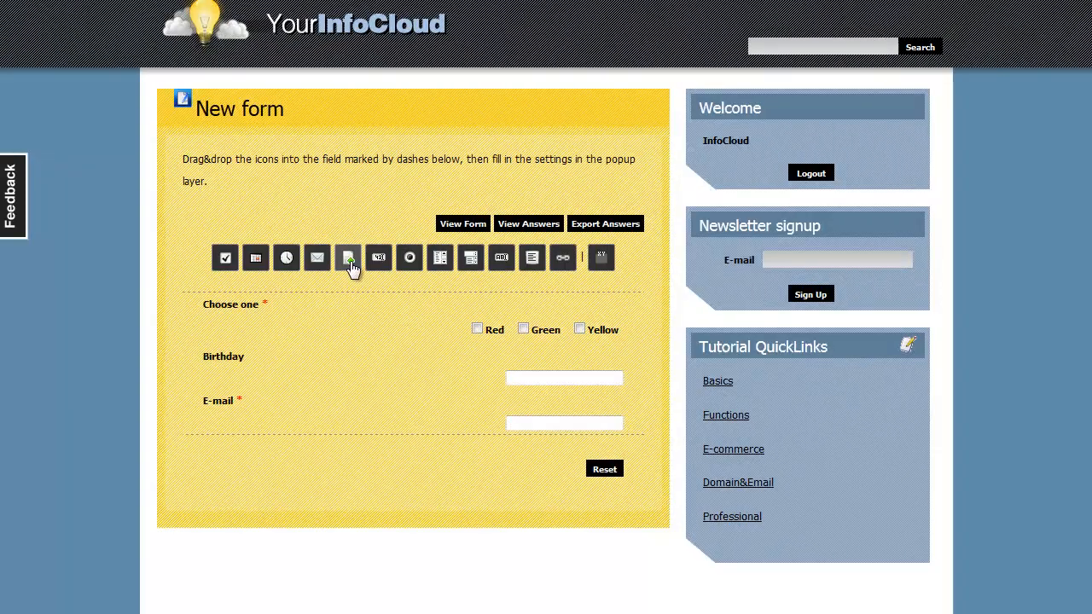
# - Add a file upload field labelled "CV" below the E-mail field, allow only the pdf extension and save it
pyautogui.moveTo(350, 264); pyautogui.dragTo(308, 423)
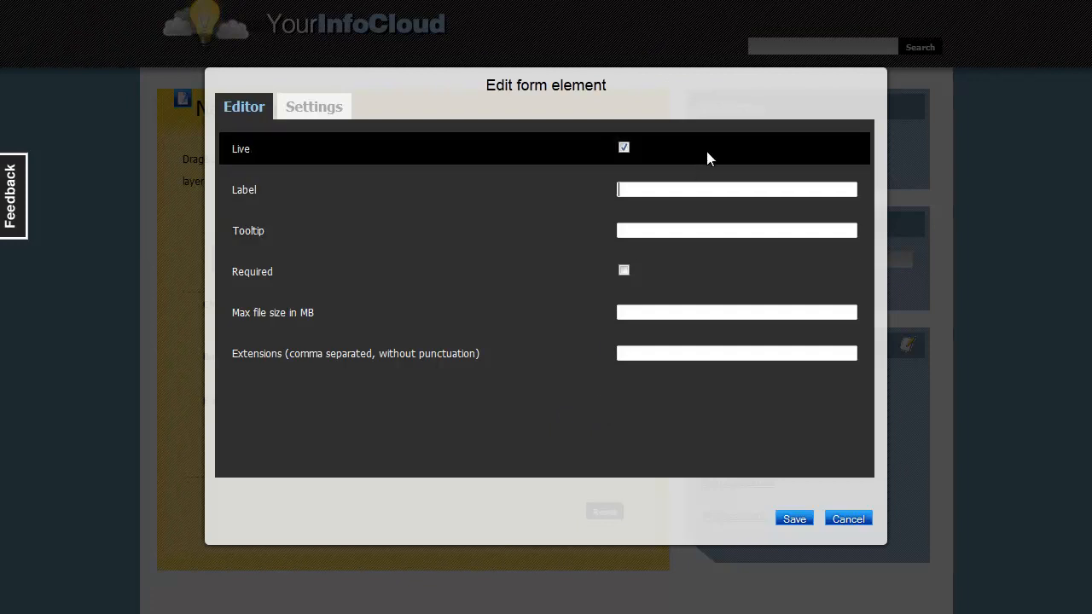
pyautogui.write('CV')
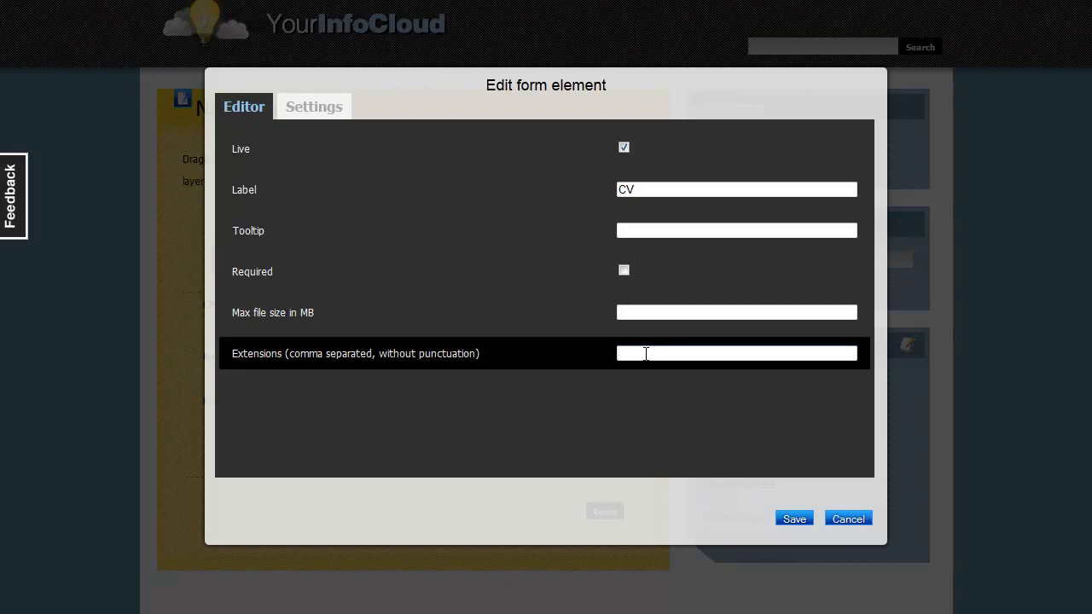
pyautogui.write('pdf')
pyautogui.click(792, 519)
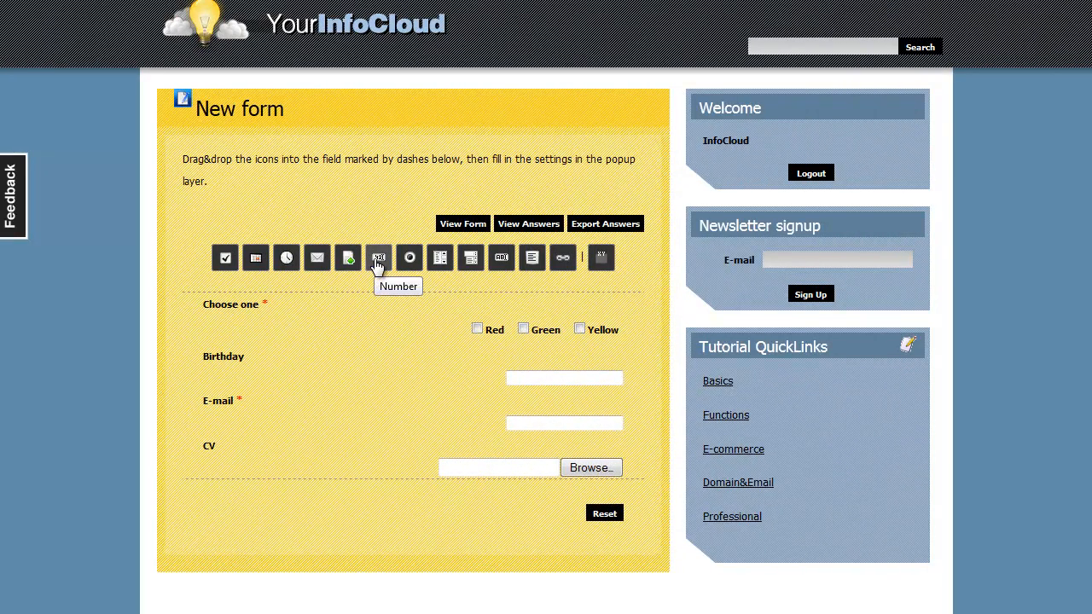
# - Add a number field below the CV upload and label it "How tall are you?"
pyautogui.moveTo(382, 260); pyautogui.dragTo(382, 476)
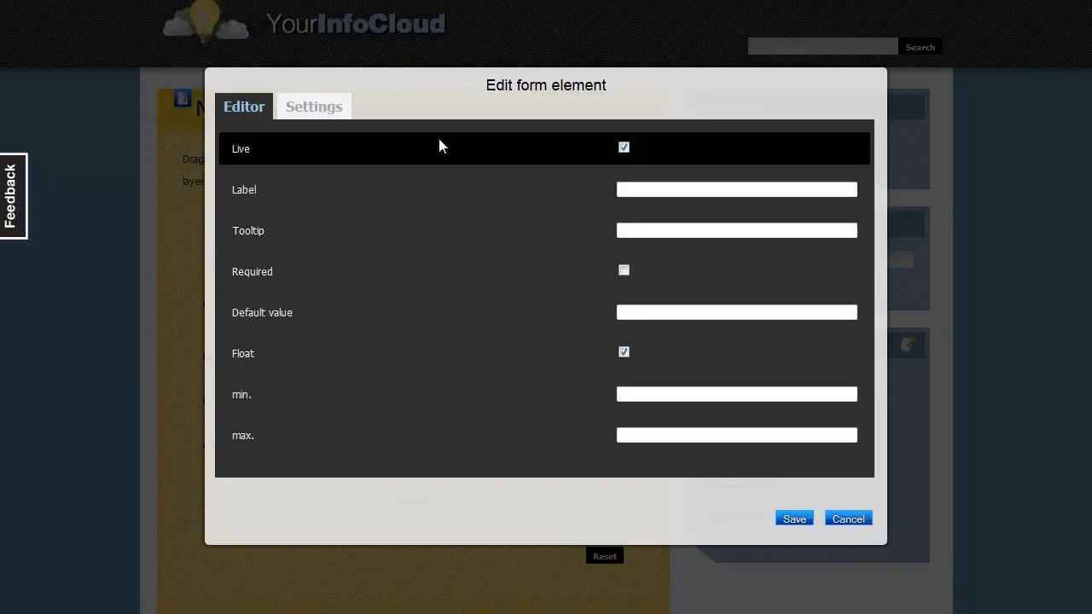
pyautogui.write('H')
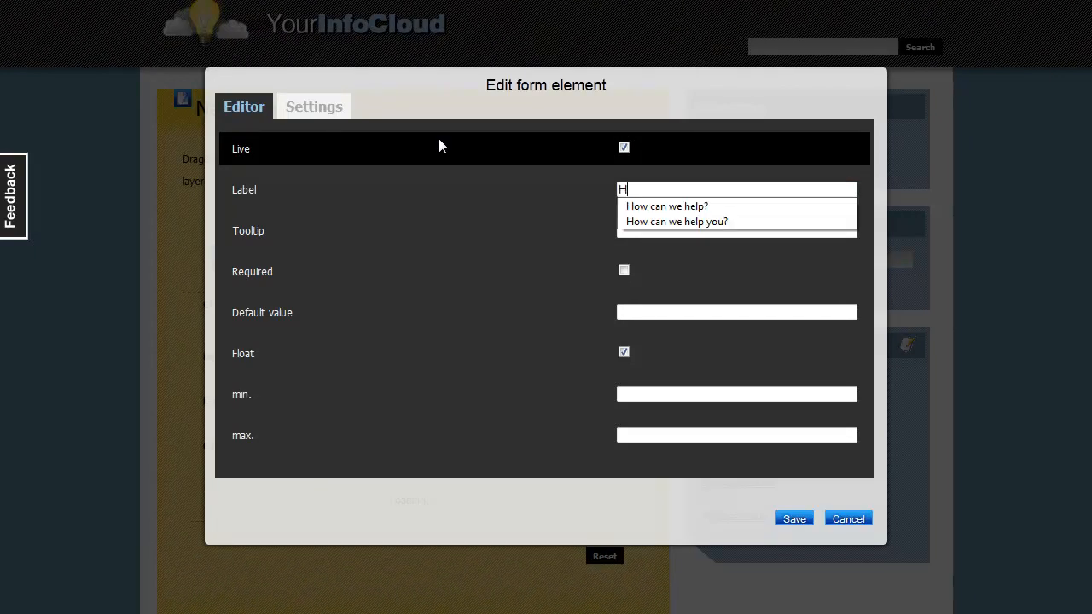
pyautogui.write('ow tall are you?')
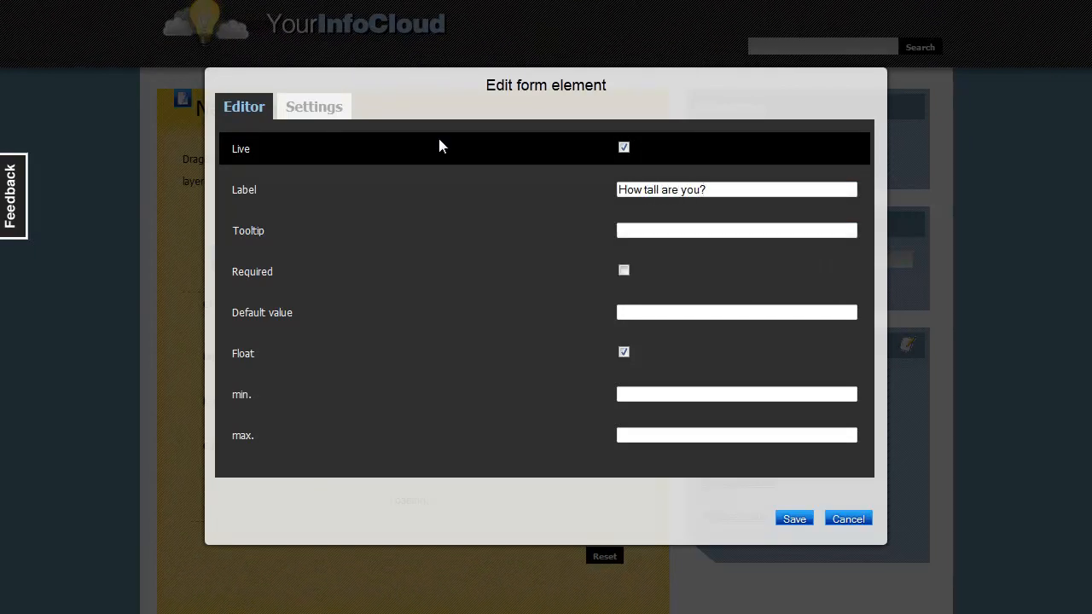
# - Give the number field the tooltip "Please define in centimeters!" and save the element
pyautogui.click(638, 233)
pyautogui.write('Please define in centi meters')
pyautogui.press('Left')
pyautogui.press('Left')
pyautogui.press('Left')
pyautogui.press('Left')
pyautogui.press('Left')
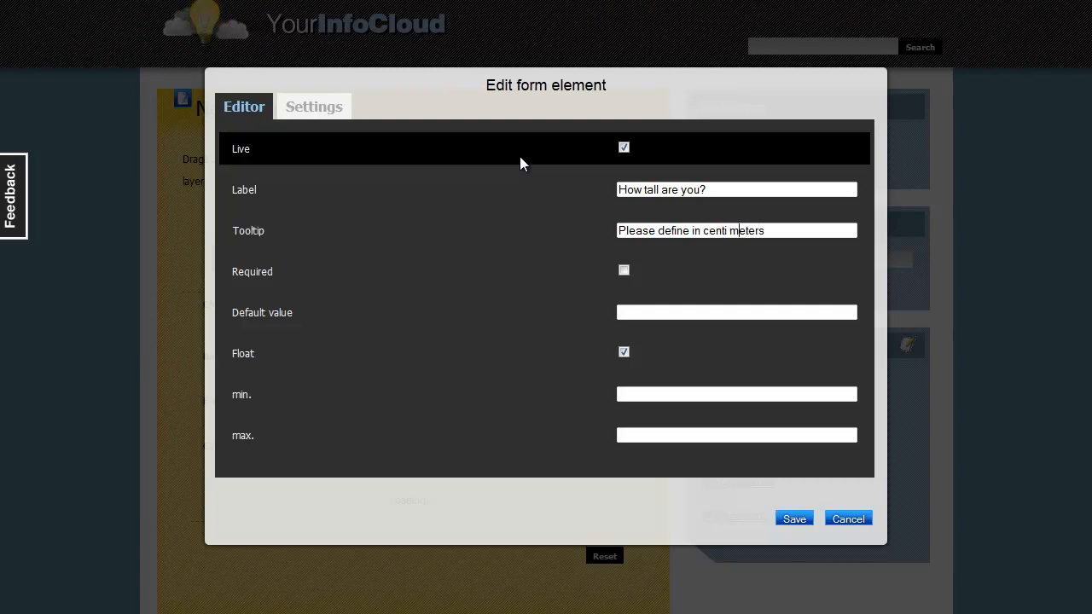
pyautogui.press('BackSpace')
pyautogui.write('!')
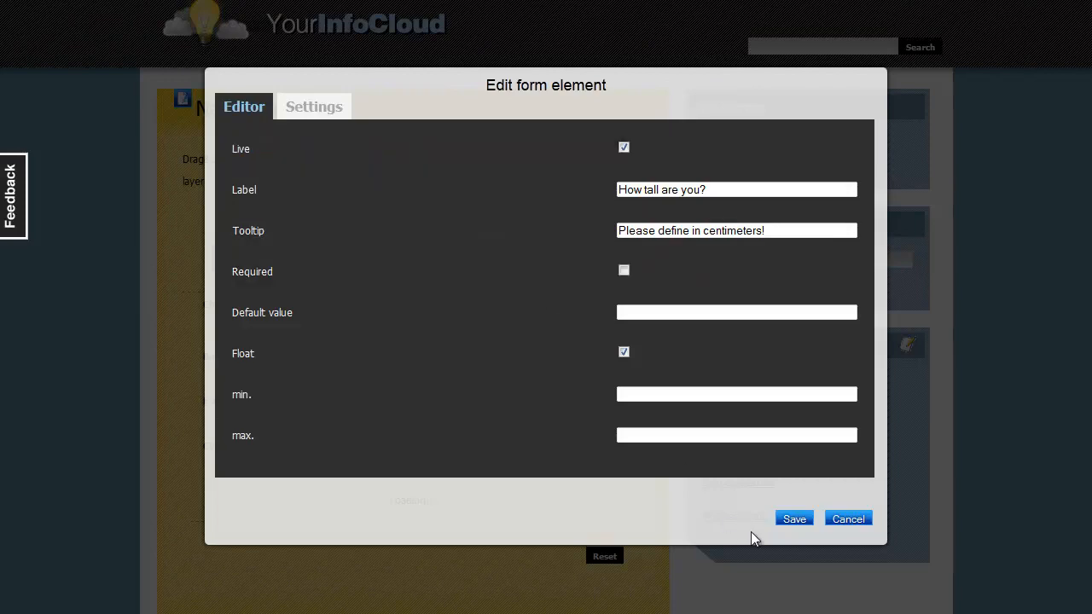
pyautogui.click(797, 522)
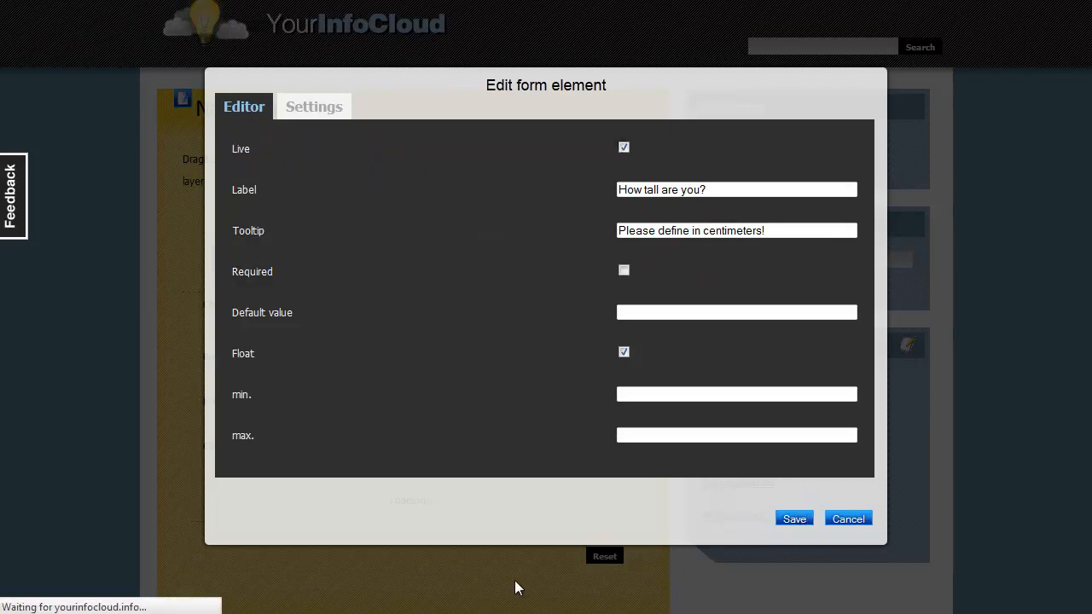
# - Add a radio button group at the end of the form, label it "Which job are you applying to?" and make it required
pyautogui.scroll(-3, 390, 578)
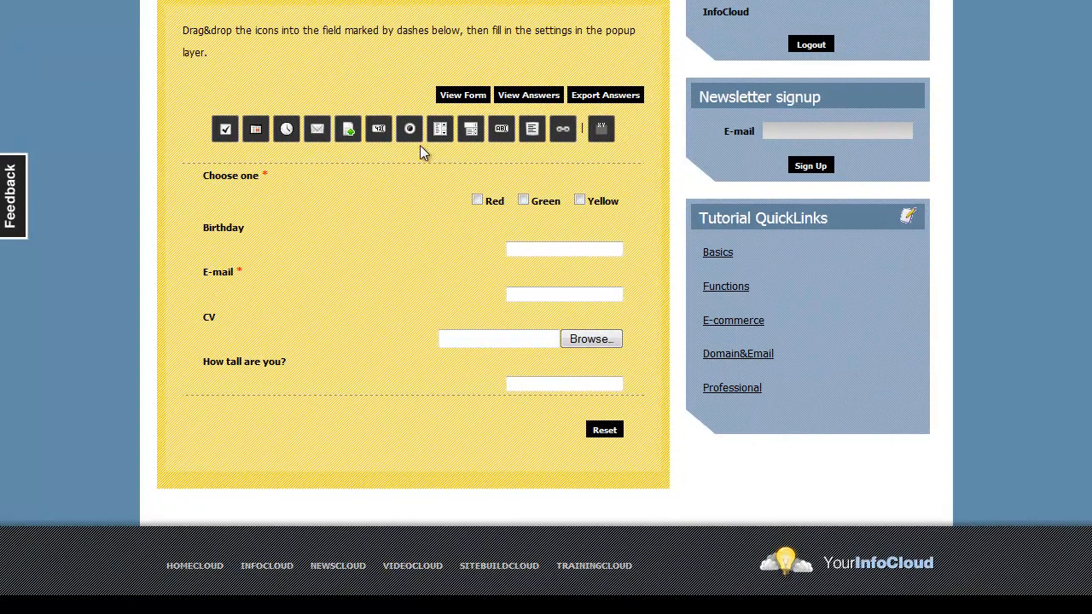
pyautogui.moveTo(413, 132); pyautogui.dragTo(324, 391)
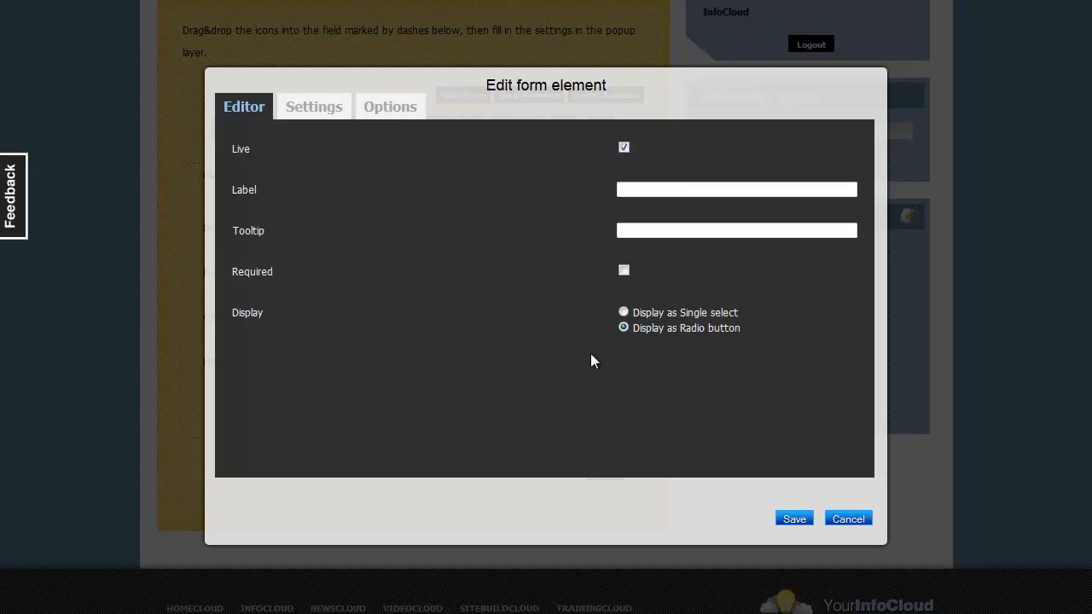
pyautogui.click(663, 186)
pyautogui.write('Which ')
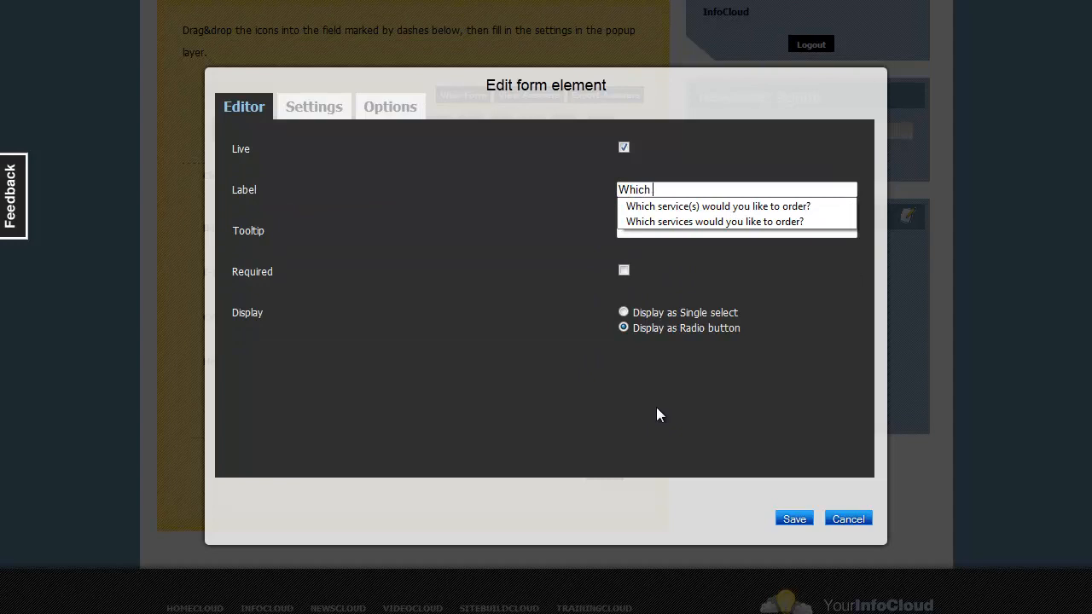
pyautogui.write('job are you app')
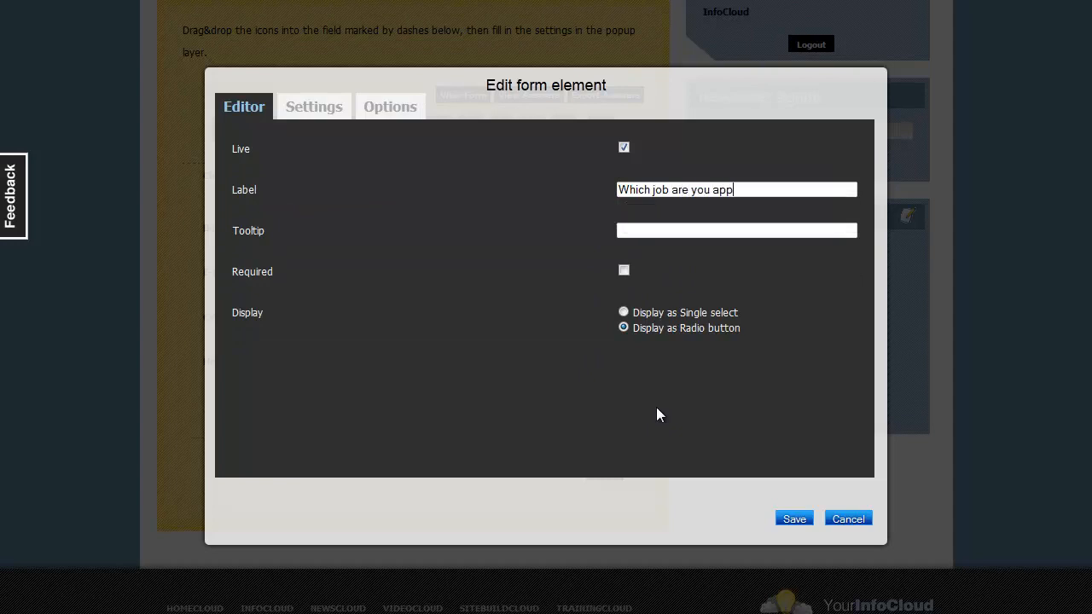
pyautogui.write('lying to?')
pyautogui.click(624, 269)
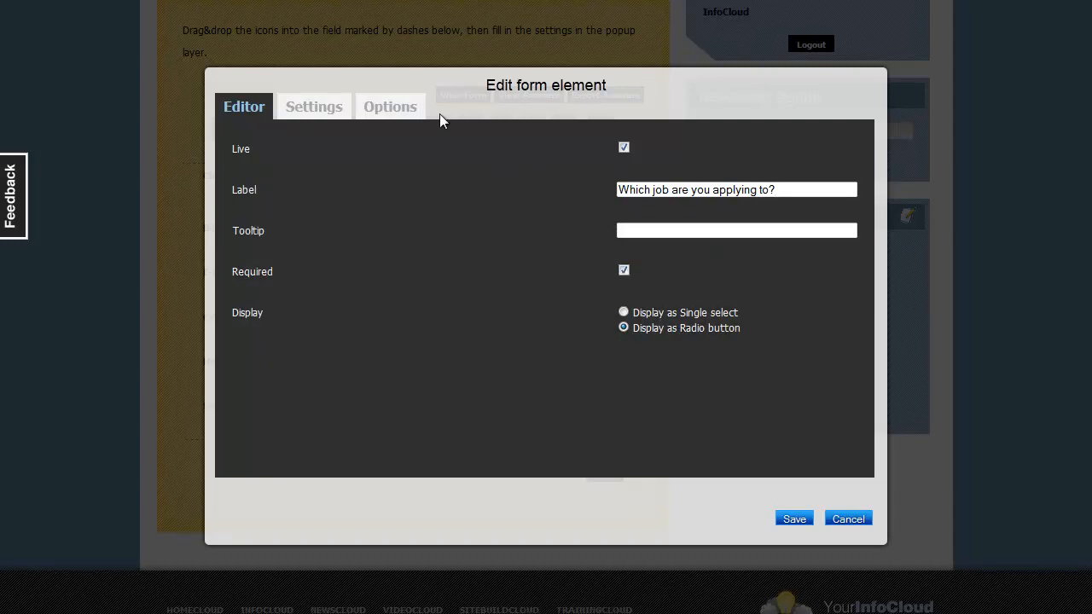
# - Add the options HR Assistant and Marketing Manager to the radio button group and save the element
pyautogui.click(409, 108)
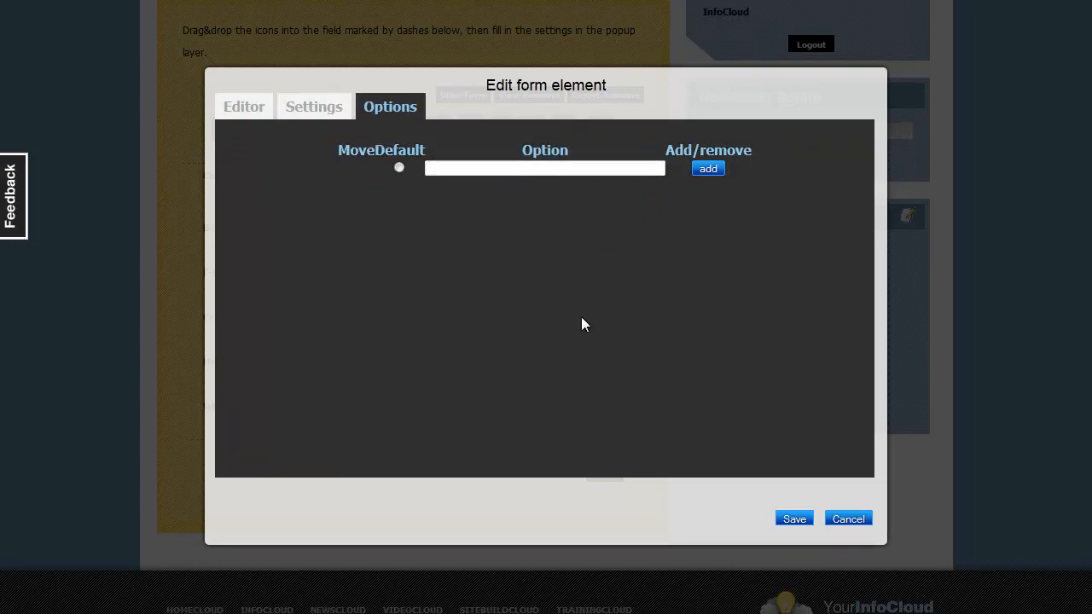
pyautogui.write('HR Assistant')
pyautogui.click(707, 169)
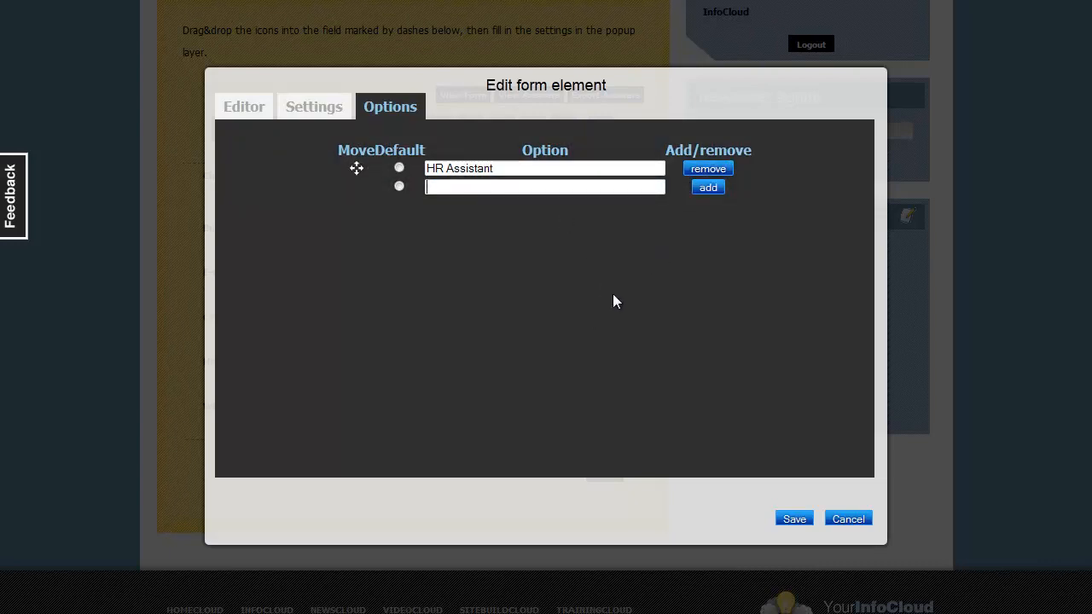
pyautogui.write('Marketing Mangae')
pyautogui.press('BackSpace')
pyautogui.press('BackSpace')
pyautogui.press('BackSpace')
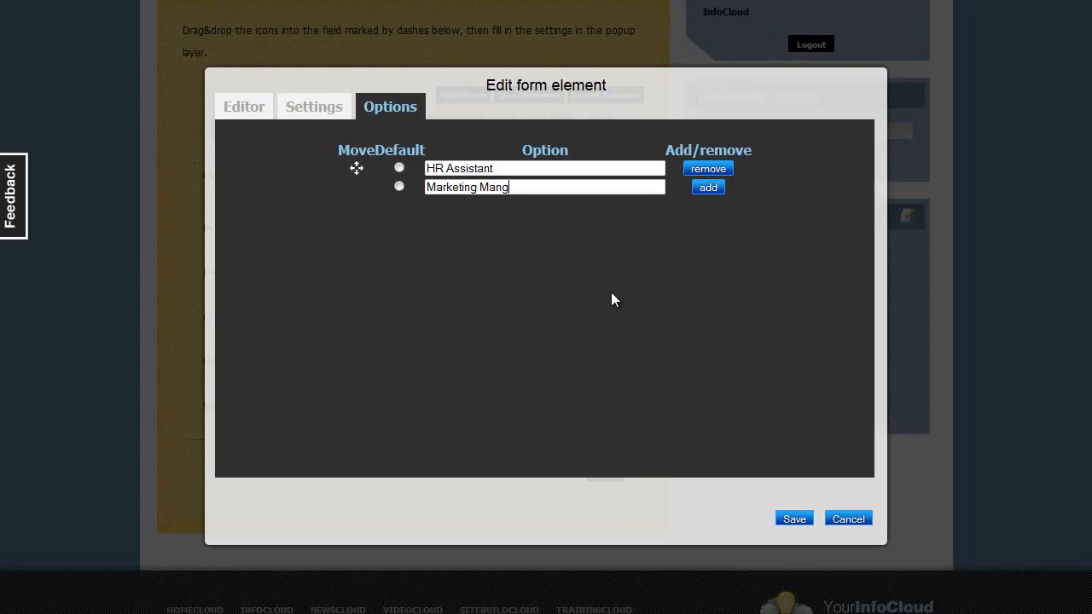
pyautogui.write('ager')
pyautogui.click(710, 189)
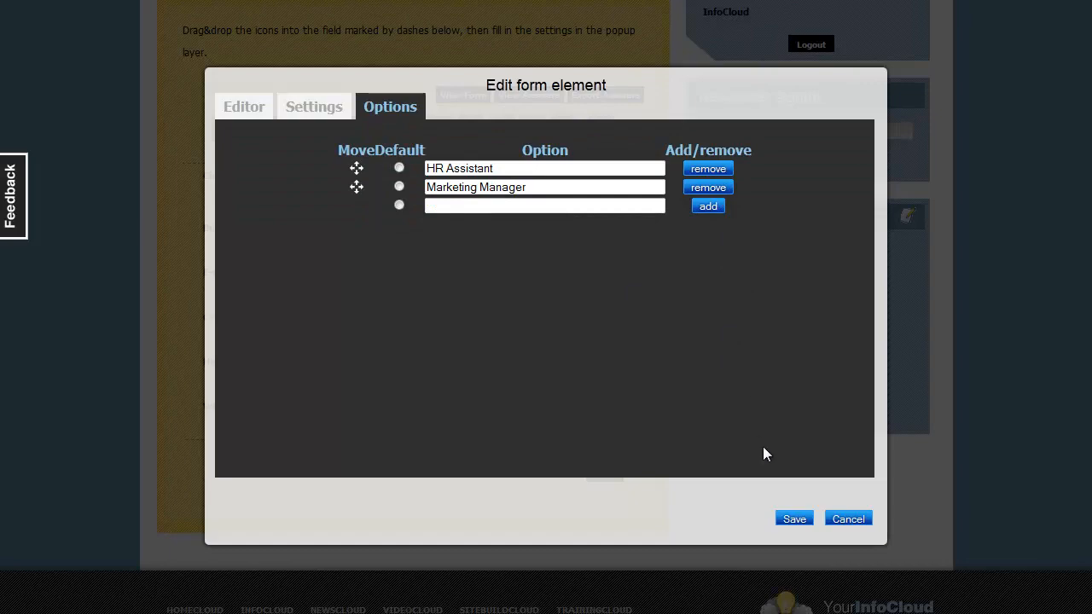
pyautogui.click(802, 523)
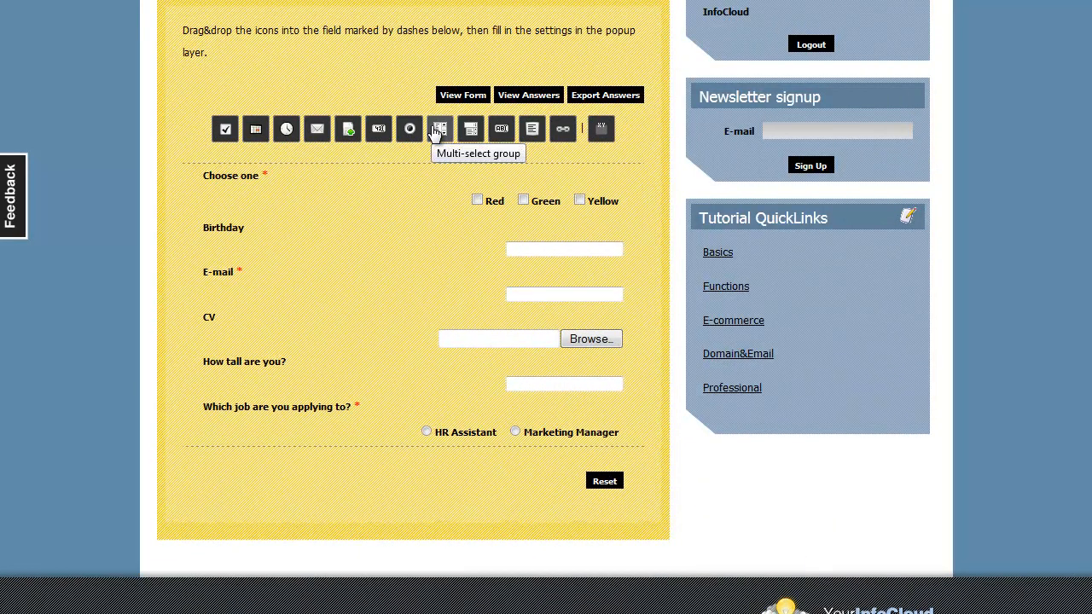
# - Change the "Choose one" element's display from checkboxes to multi-select and save it
pyautogui.moveTo(433, 192)
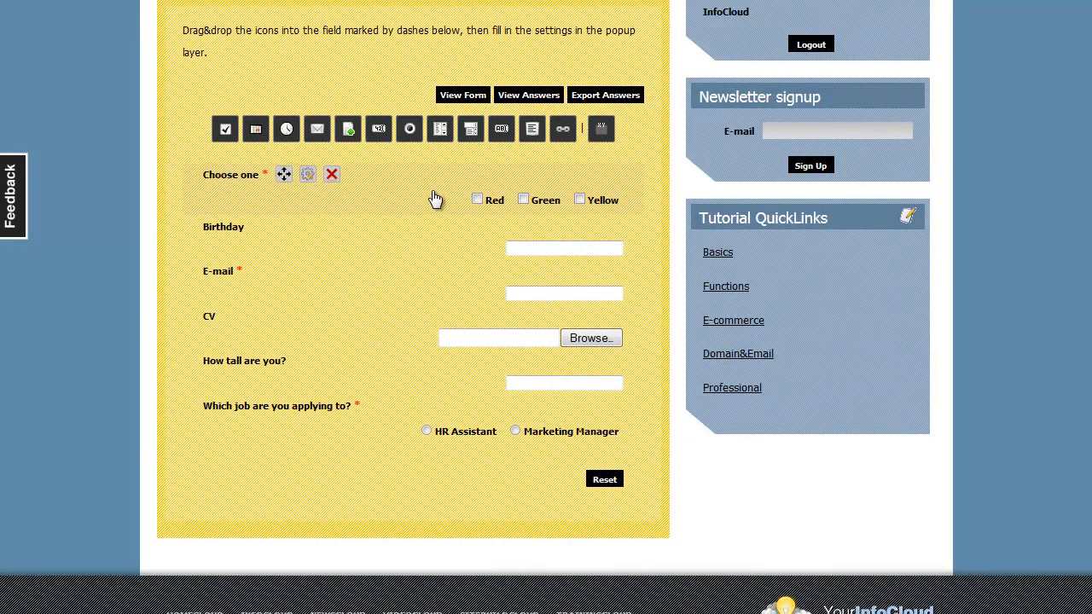
pyautogui.click(307, 176)
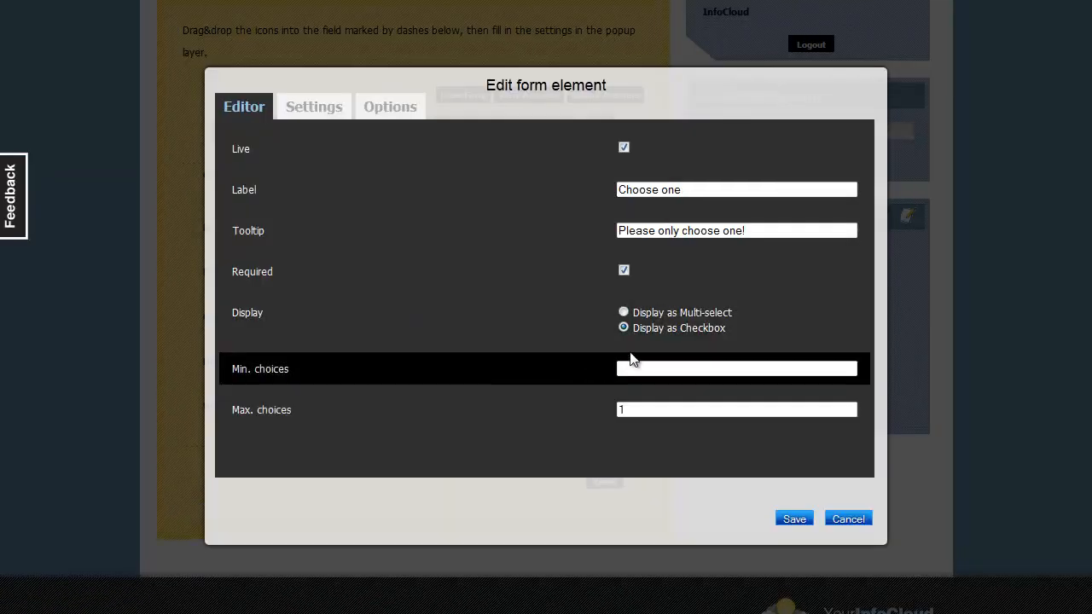
pyautogui.click(646, 315)
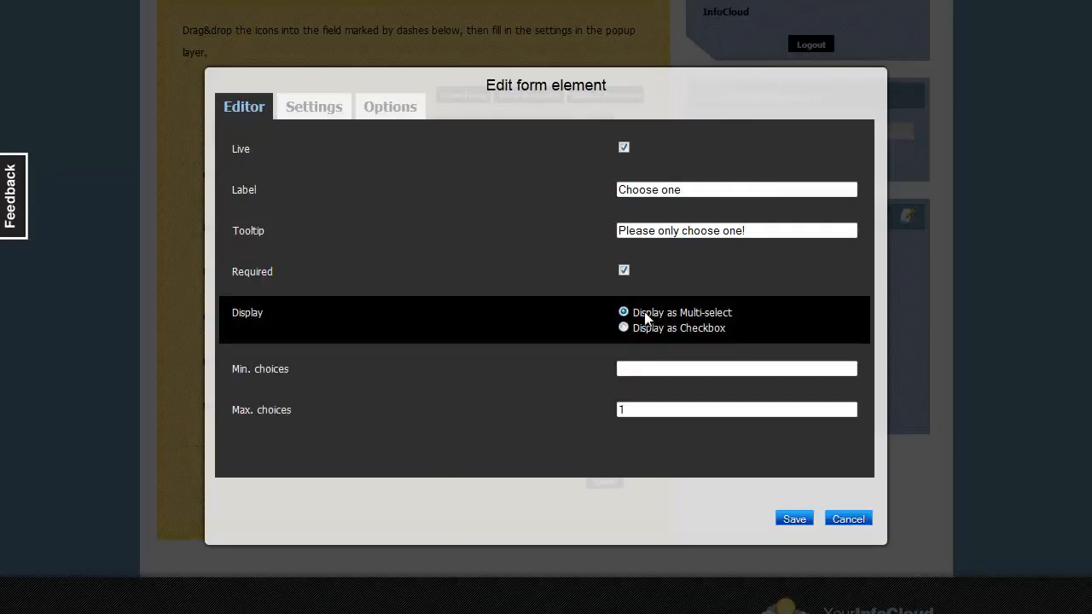
pyautogui.click(781, 527)
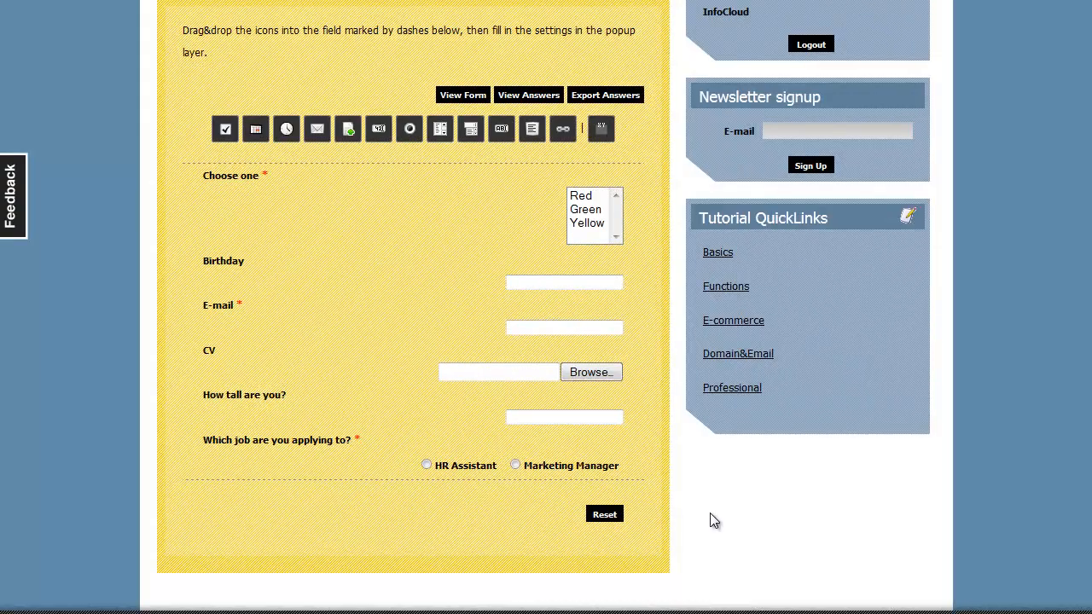
# - Try out the Red, Green and Yellow options in the "Choose one" list, finishing on Red
pyautogui.click(587, 196)
pyautogui.click(587, 210)
pyautogui.click(588, 221)
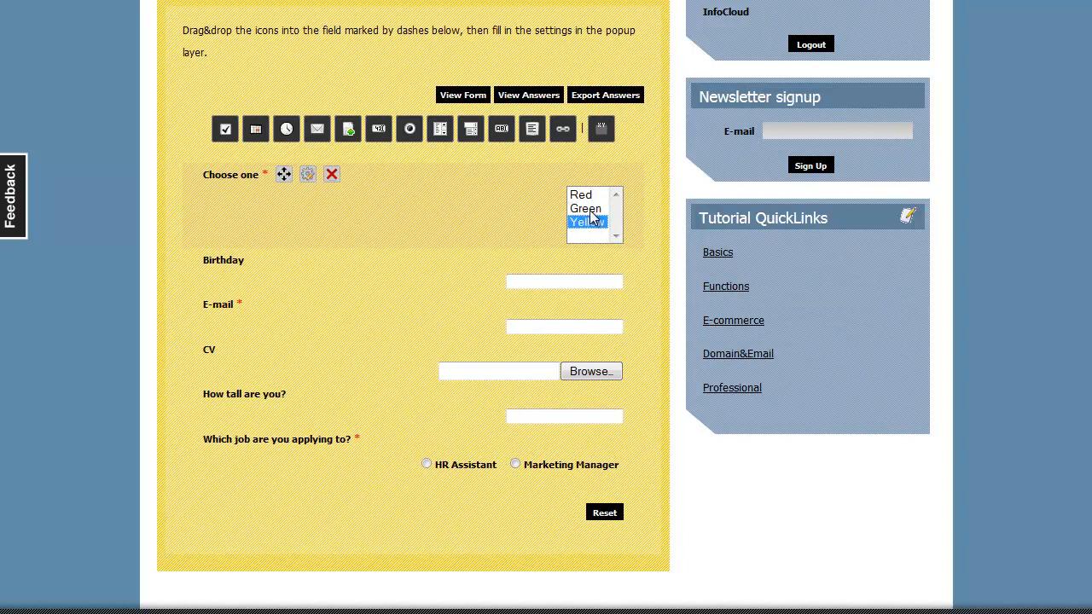
pyautogui.click(590, 210)
pyautogui.click(594, 197)
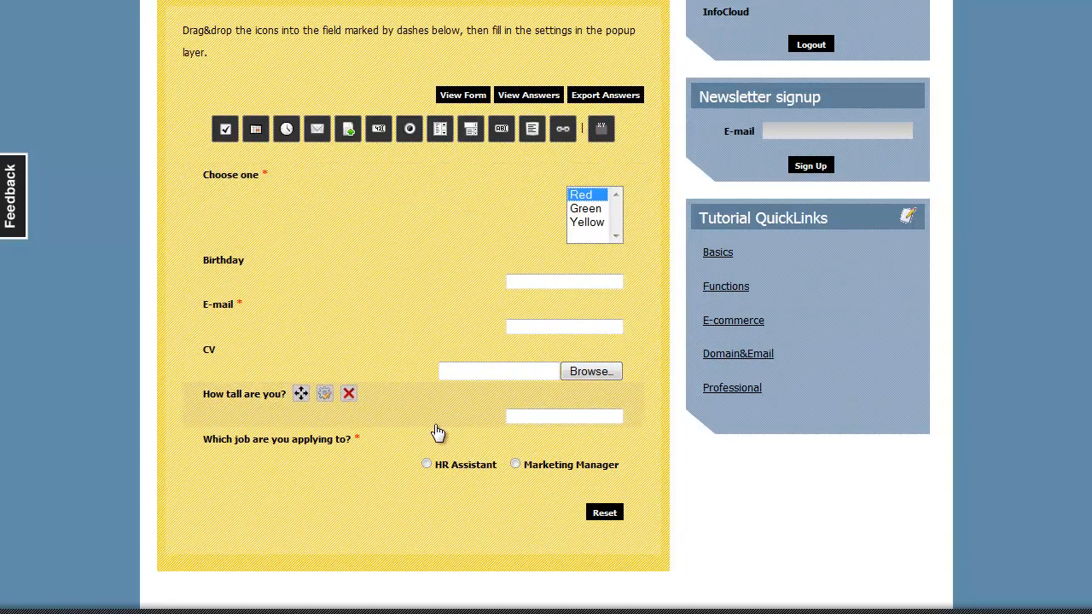
# - Change the "Which job are you applying to?" element's display from radio buttons to single select and save it
pyautogui.click(401, 441)
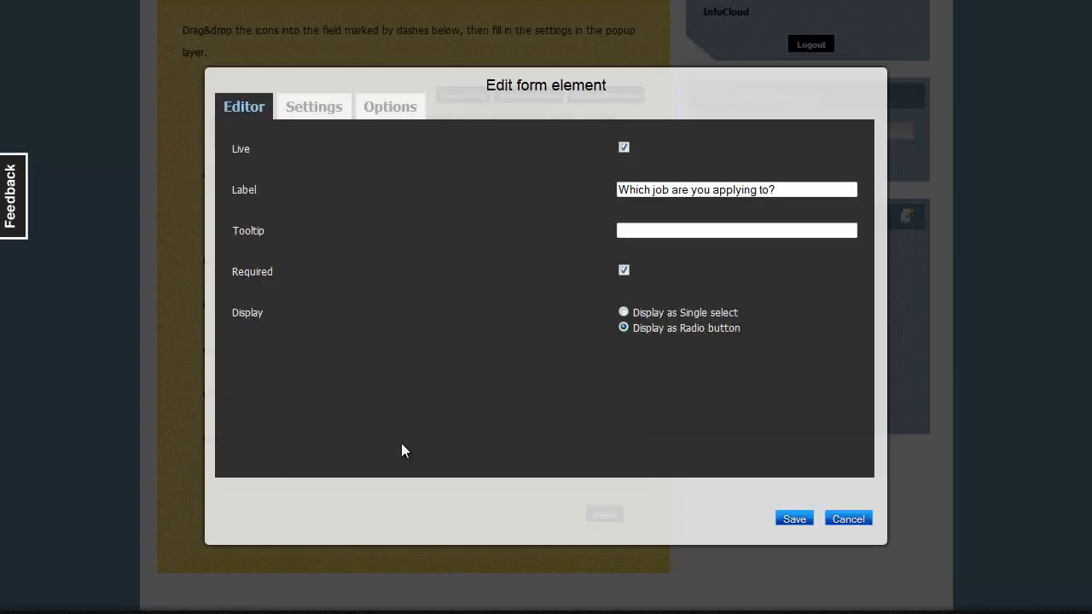
pyautogui.click(652, 314)
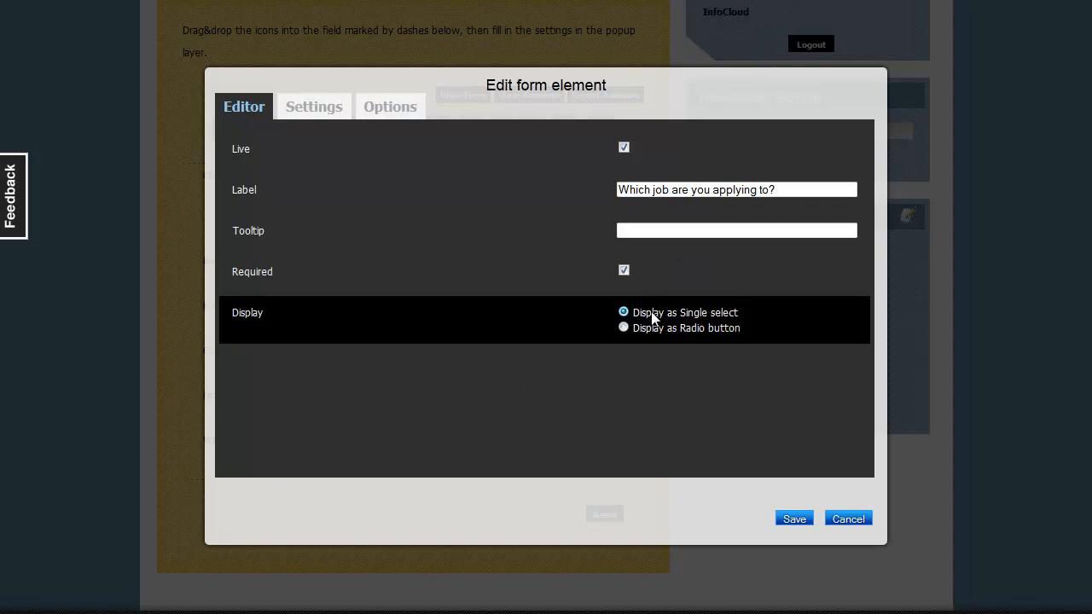
pyautogui.click(793, 523)
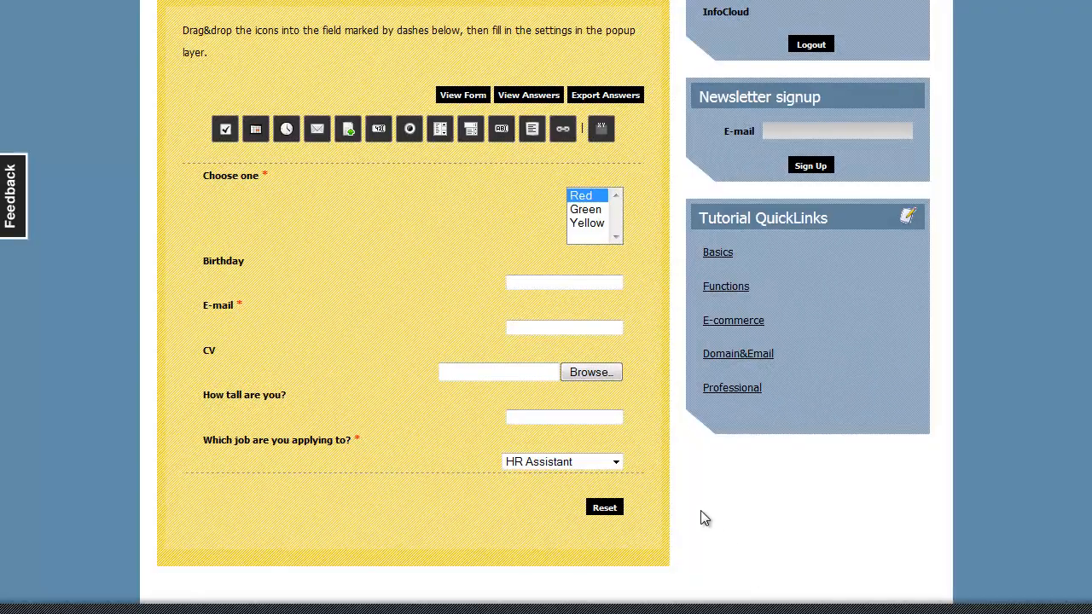
# - Try out both options in the job selection list, finishing on Marketing Manager
pyautogui.click(596, 461)
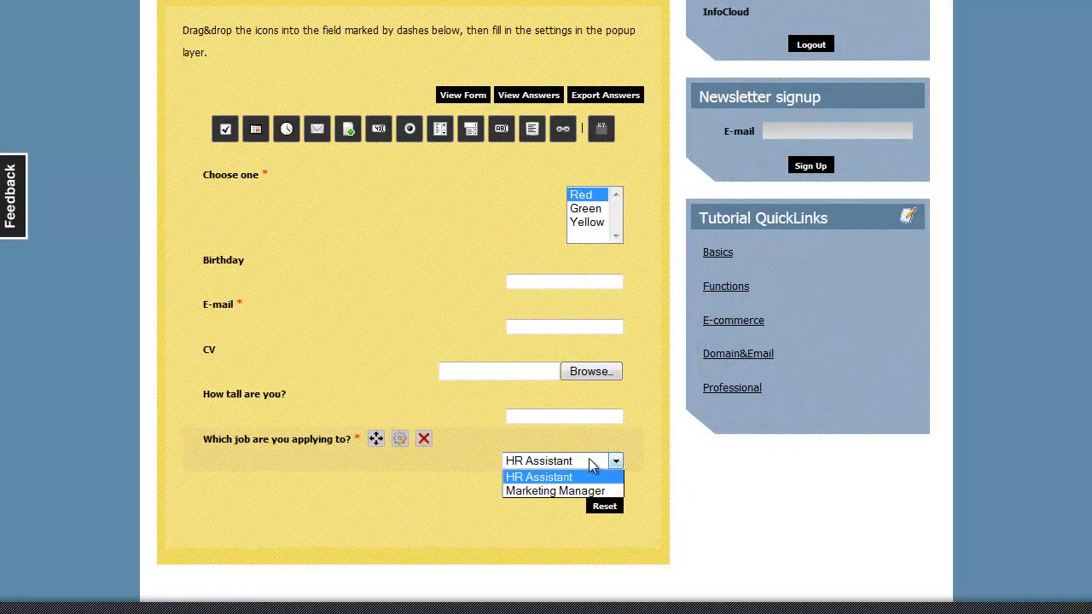
pyautogui.click(592, 490)
pyautogui.click(592, 467)
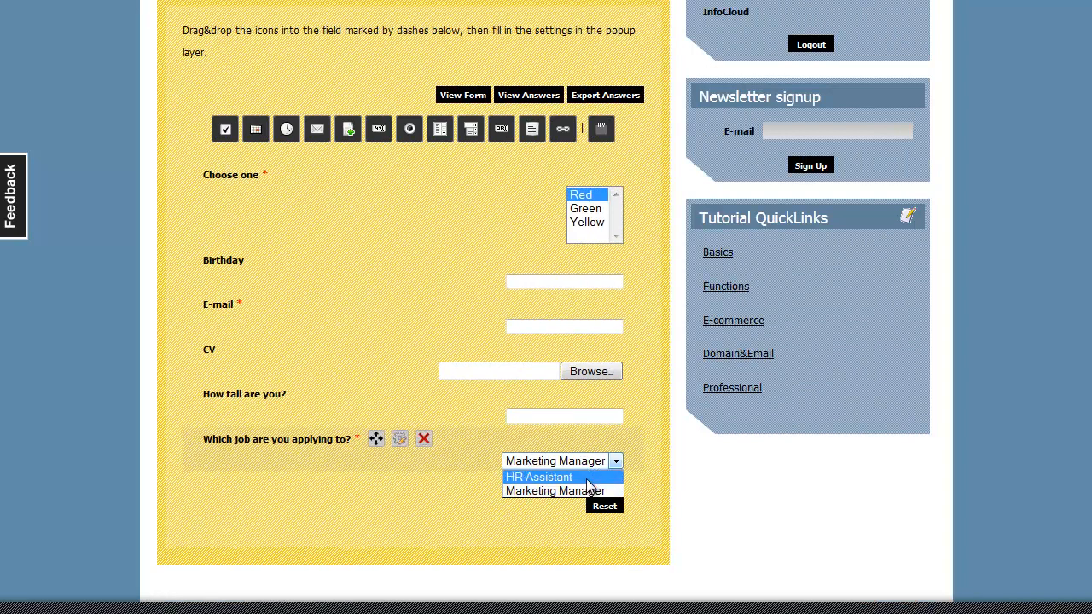
pyautogui.click(589, 479)
pyautogui.click(588, 464)
pyautogui.click(588, 491)
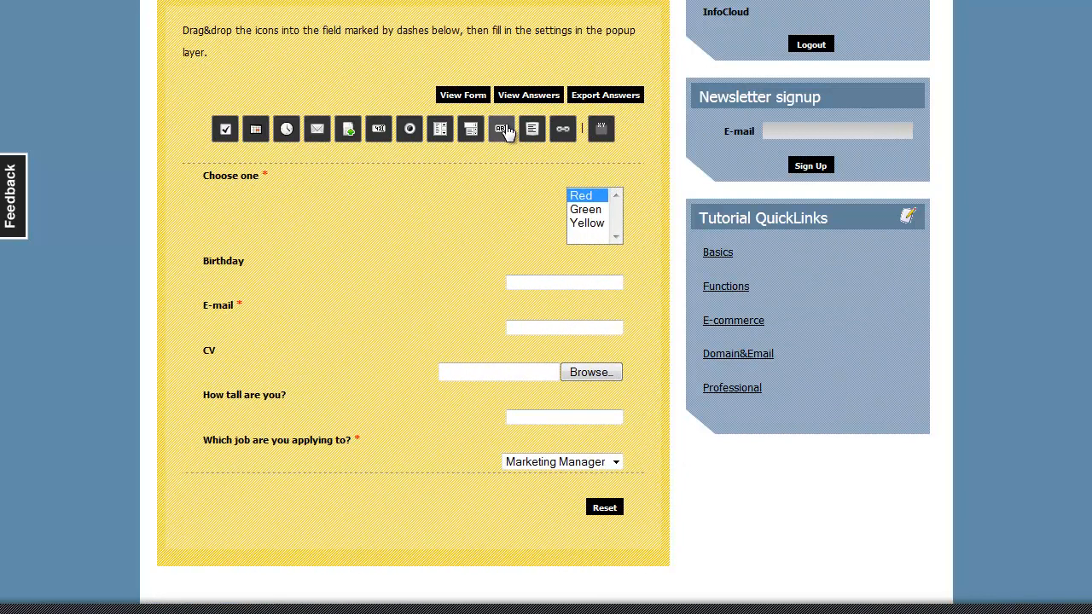
# - Add a required text element labelled "Your name?" below the job selection at the form's end and save it
pyautogui.moveTo(503, 131); pyautogui.dragTo(401, 469)
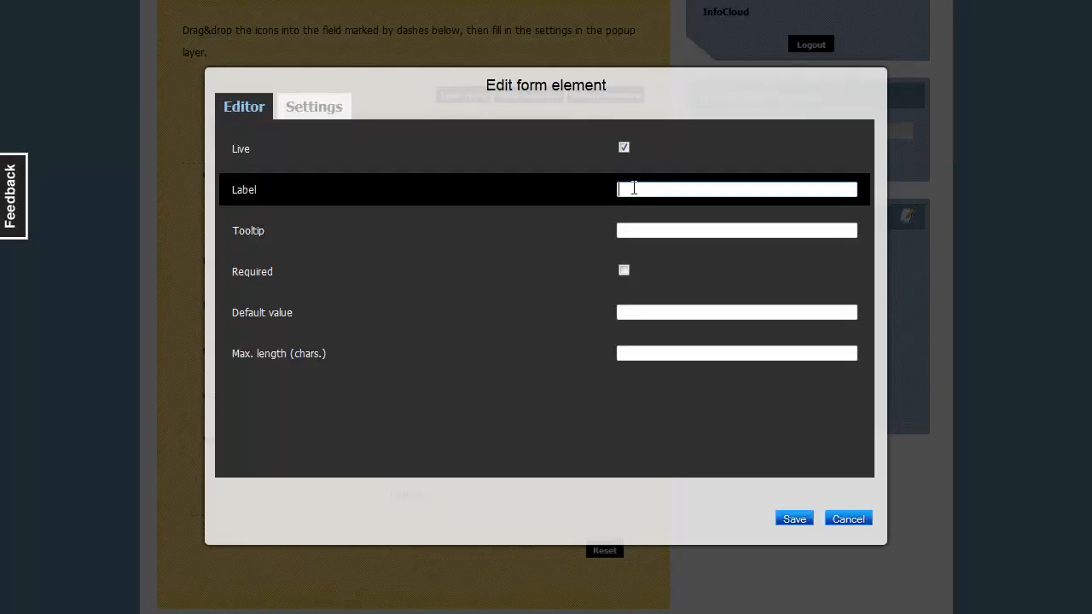
pyautogui.write('Your ')
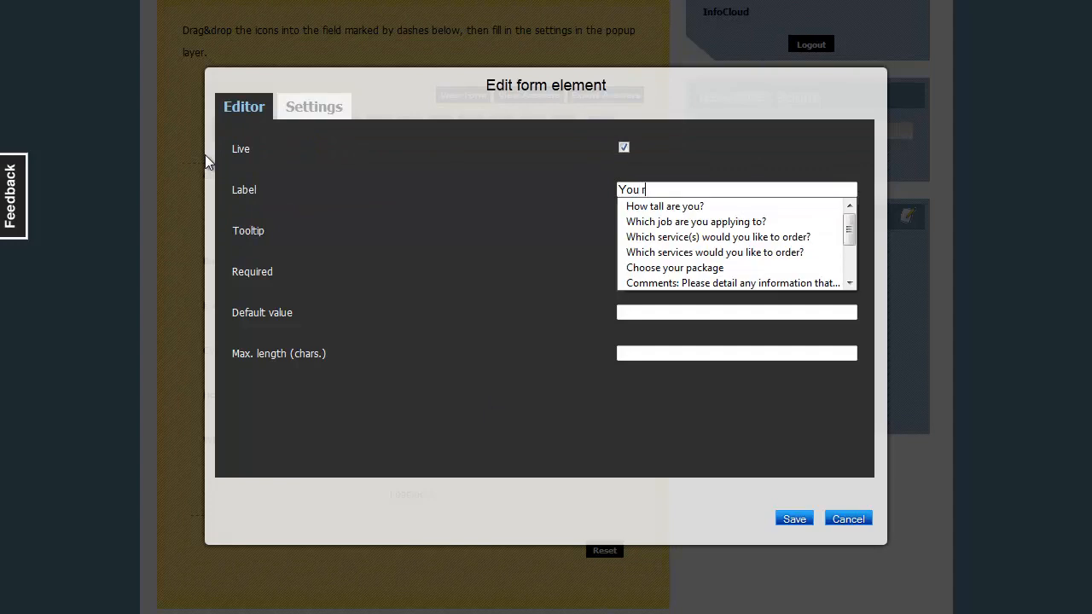
pyautogui.write('name?')
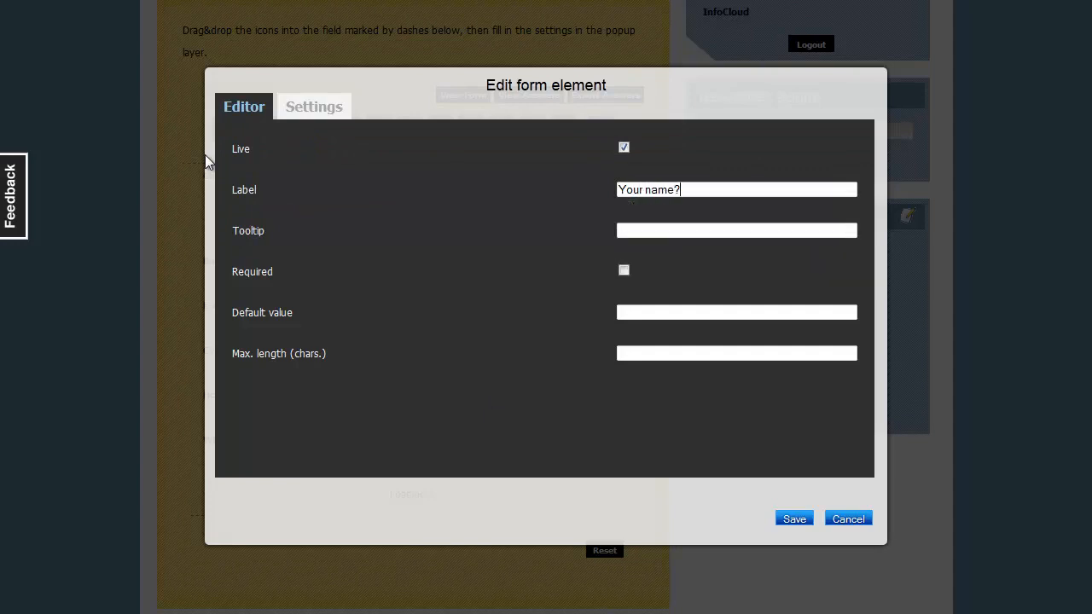
pyautogui.click(624, 272)
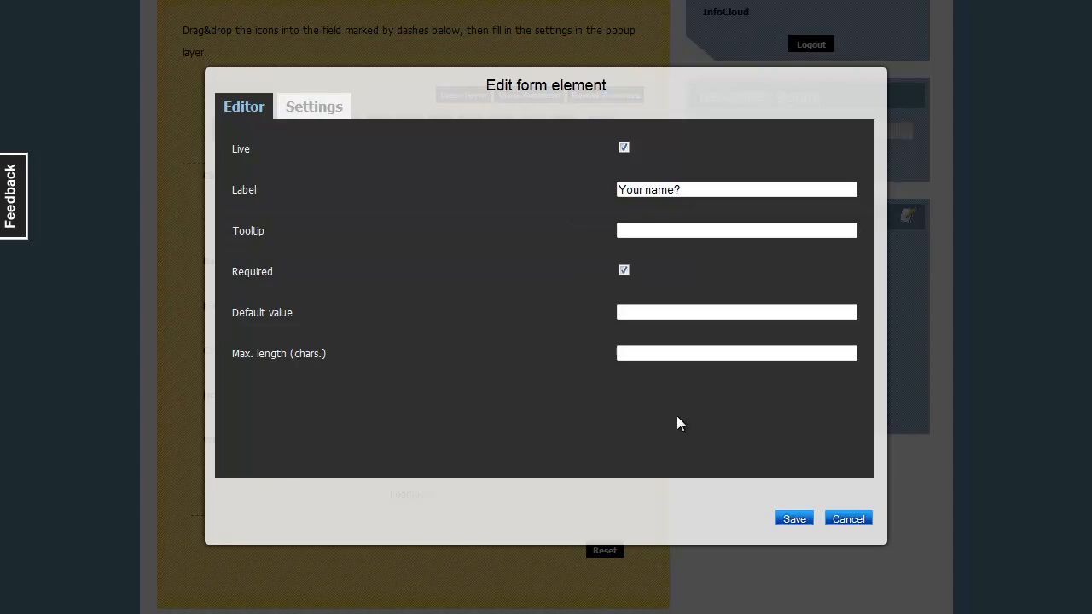
pyautogui.click(795, 518)
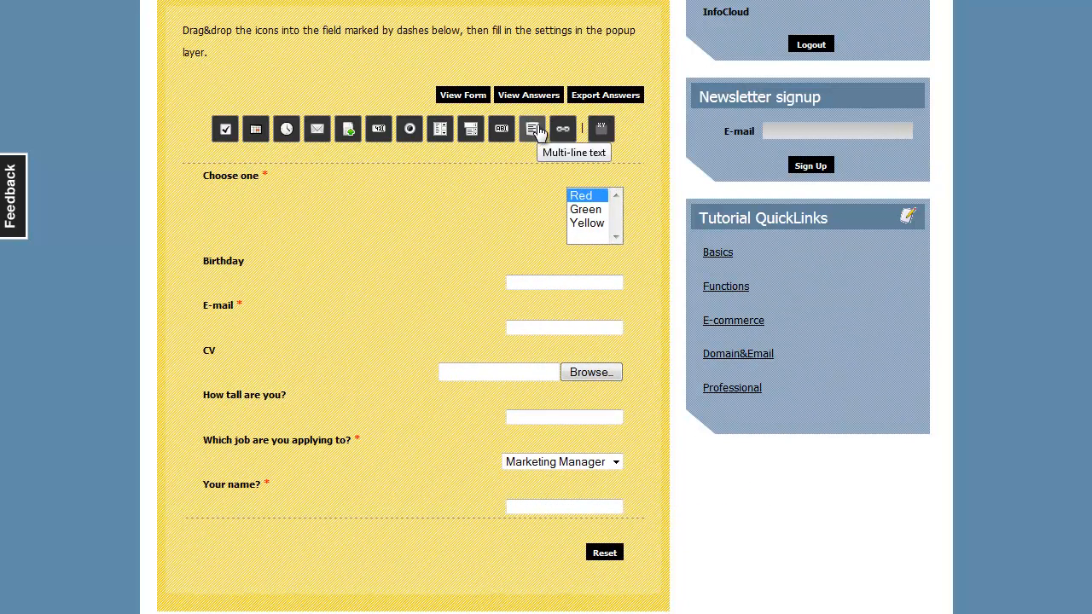
# - Add a multi-line text element labelled "Comments" with a maximum length of 256 characters below "Your name?" and save it
pyautogui.moveTo(538, 129); pyautogui.dragTo(439, 512)
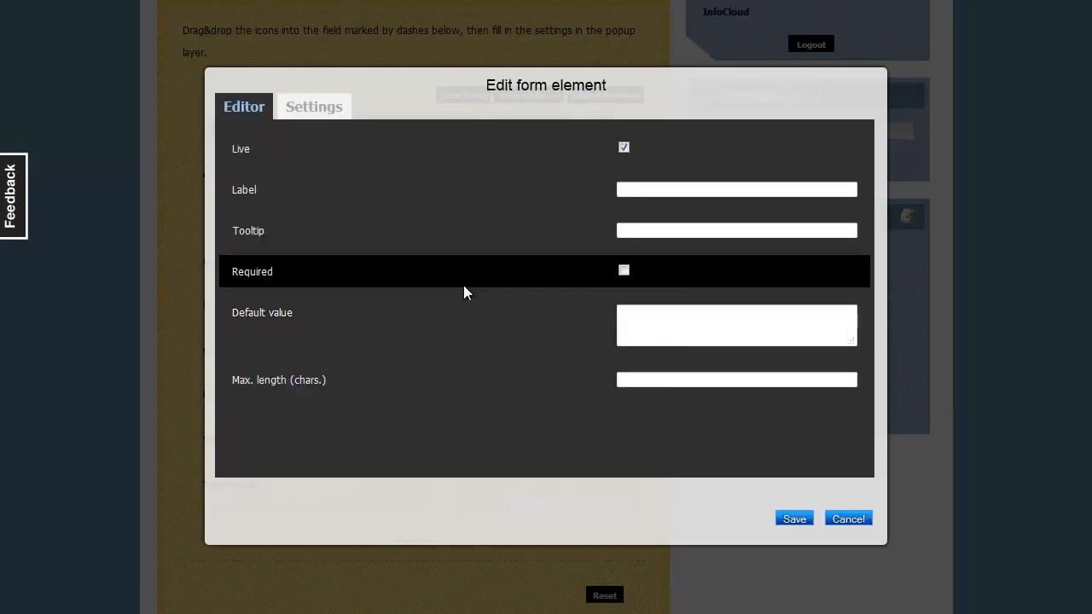
pyautogui.click(640, 187)
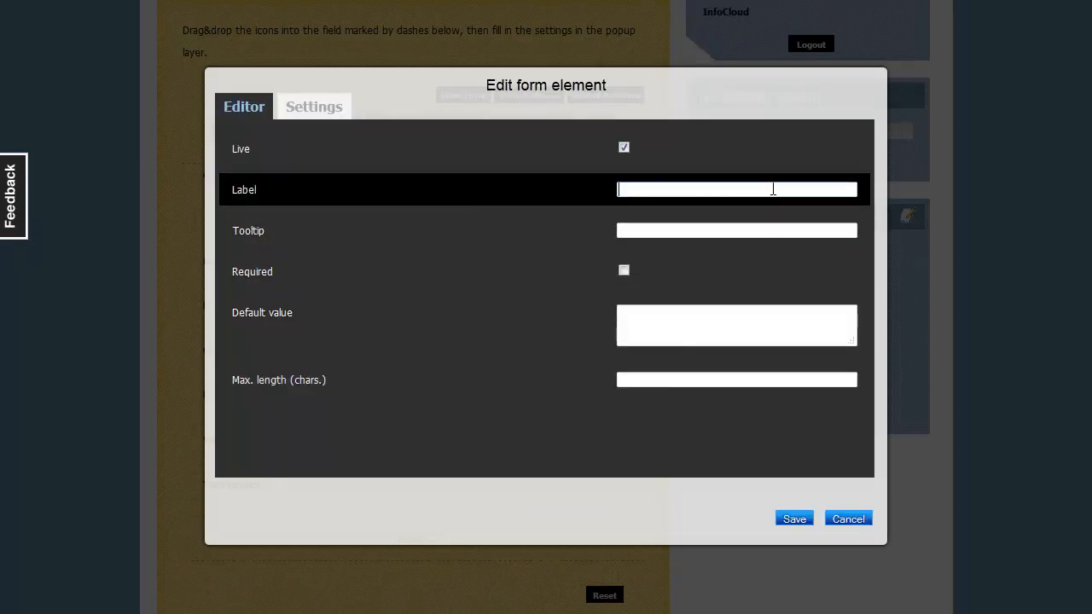
pyautogui.write('Comme')
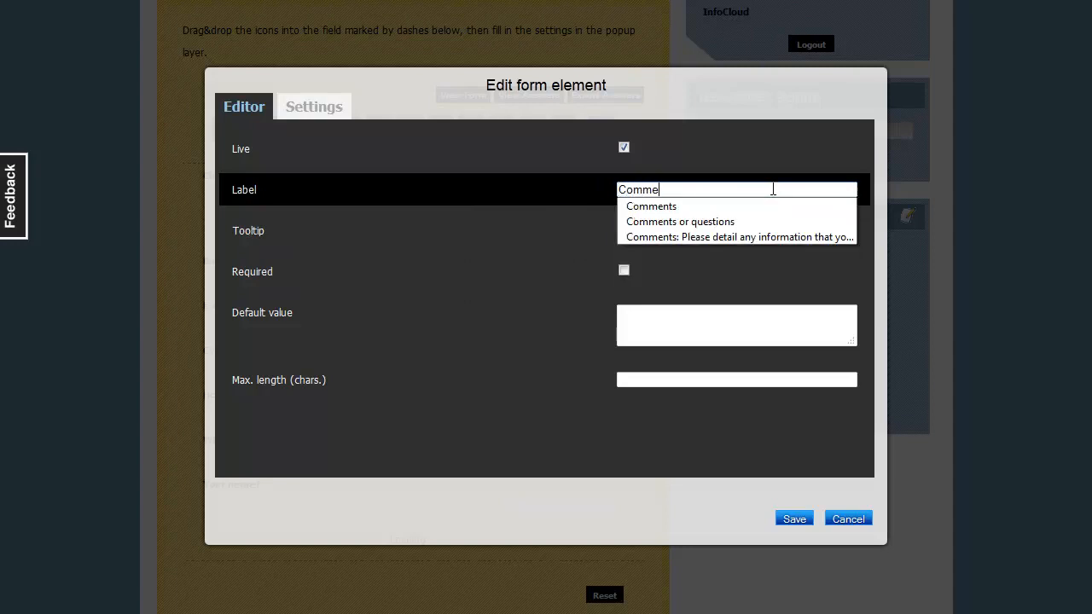
pyautogui.press('Down')
pyautogui.press('Return')
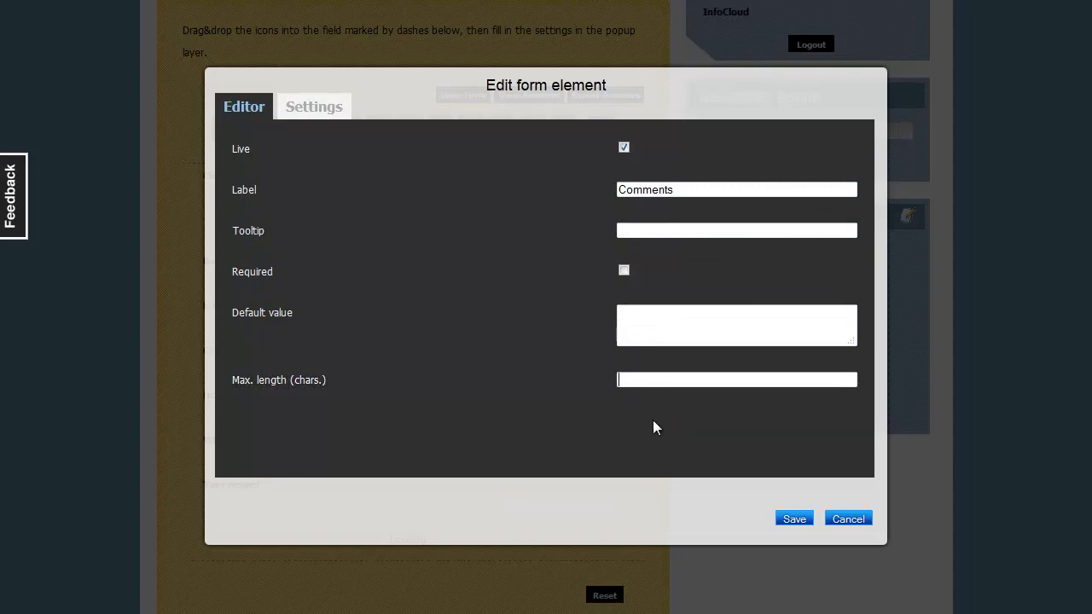
pyautogui.write('256')
pyautogui.click(793, 522)
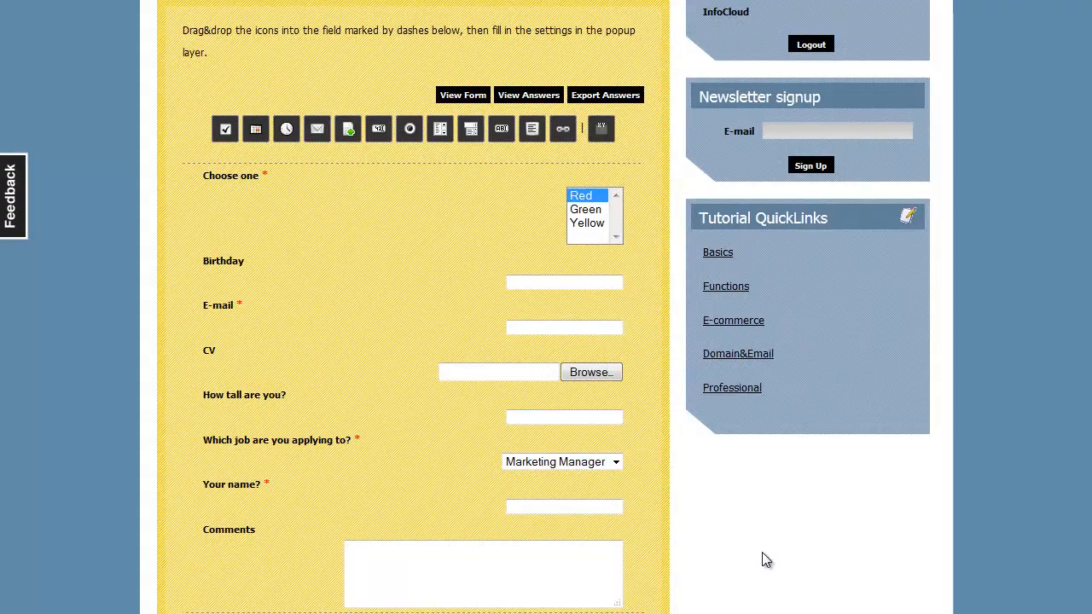
# - Add a web link element labelled "Business URL" below the Comments element and save it
pyautogui.scroll(-2, 755, 539)
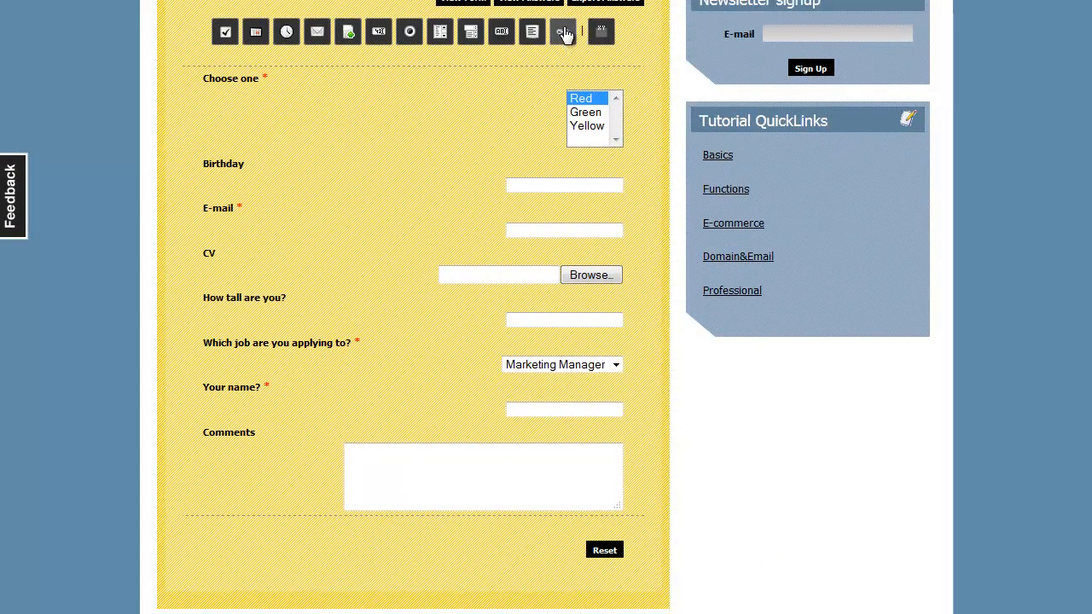
pyautogui.moveTo(565, 32); pyautogui.dragTo(414, 507)
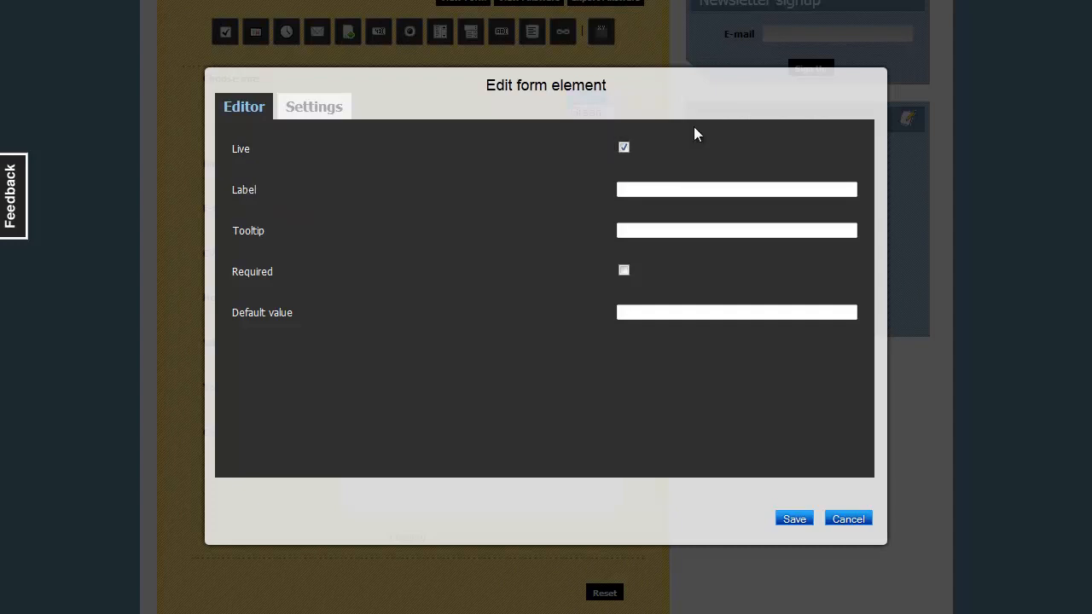
pyautogui.write('Business')
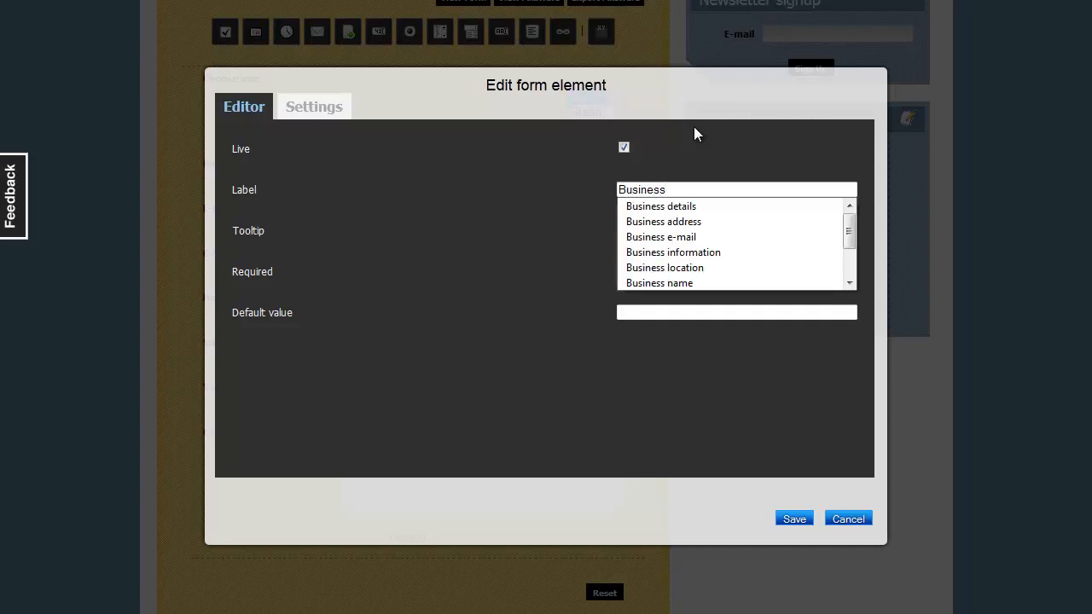
pyautogui.write(' URL')
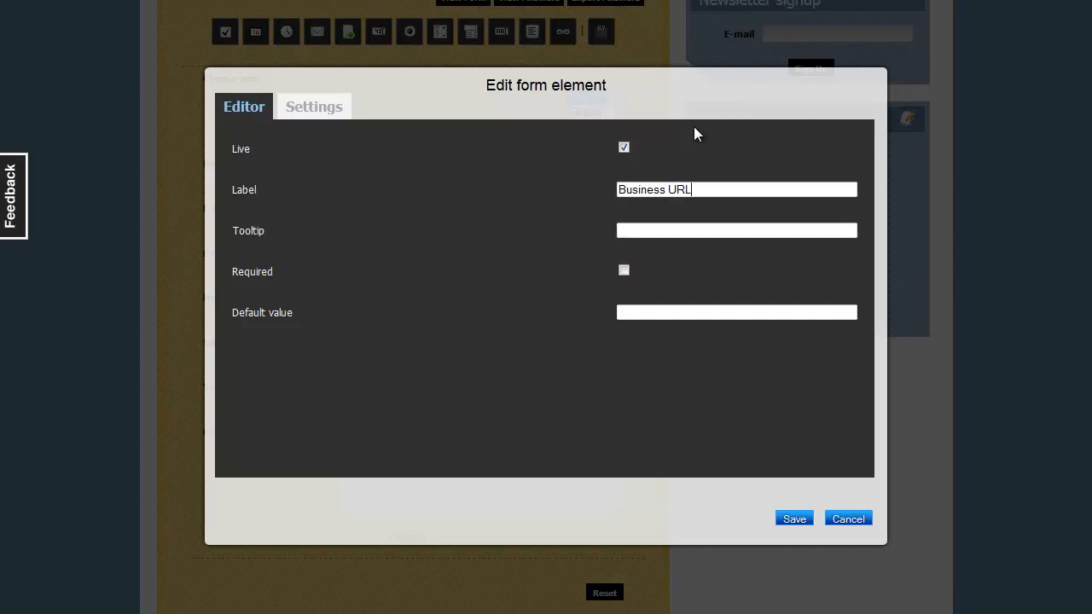
pyautogui.click(783, 517)
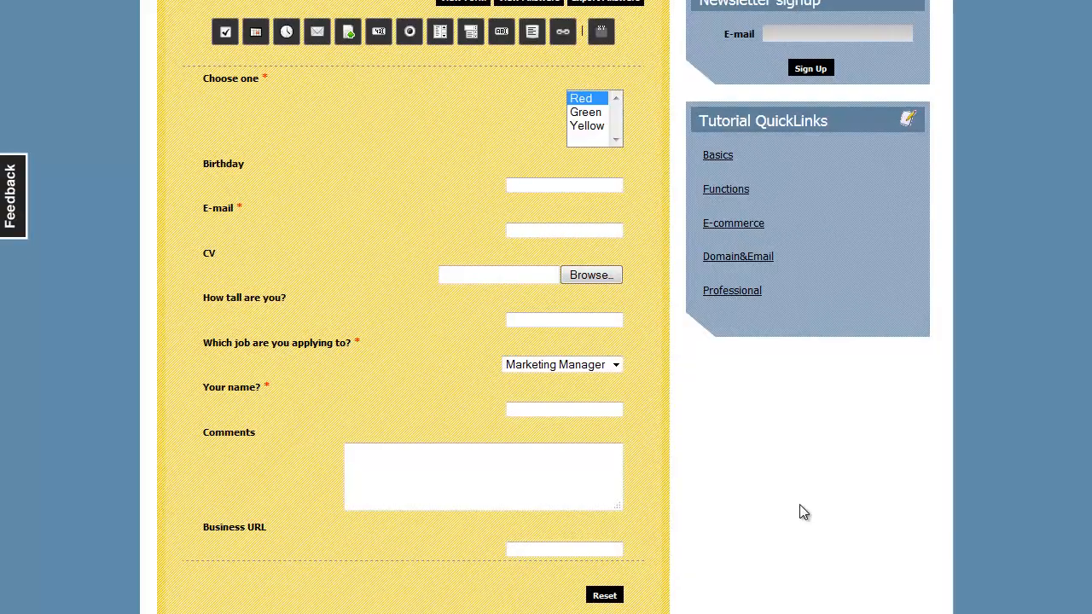
# - Add a group box labelled "Personal information" above the "Choose one" element and save it
pyautogui.moveTo(583, 541)
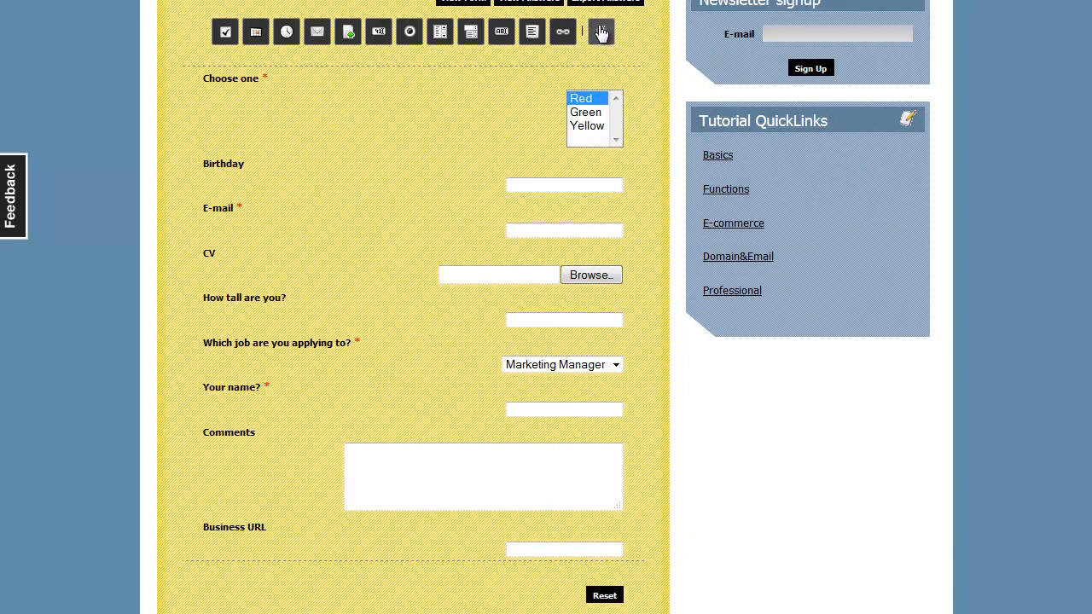
pyautogui.moveTo(601, 32); pyautogui.dragTo(346, 89)
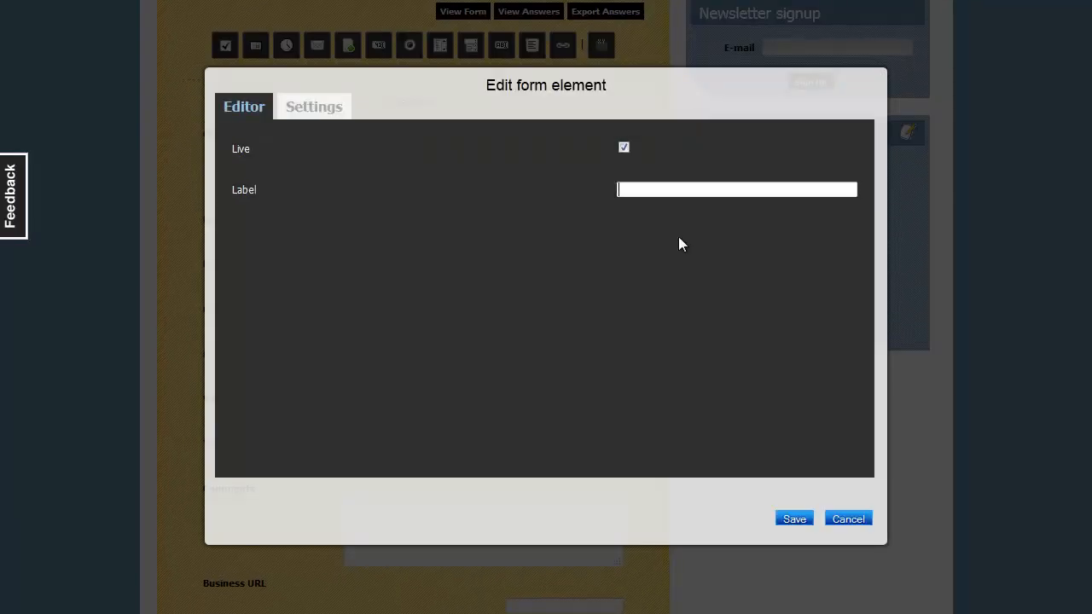
pyautogui.write('Persona')
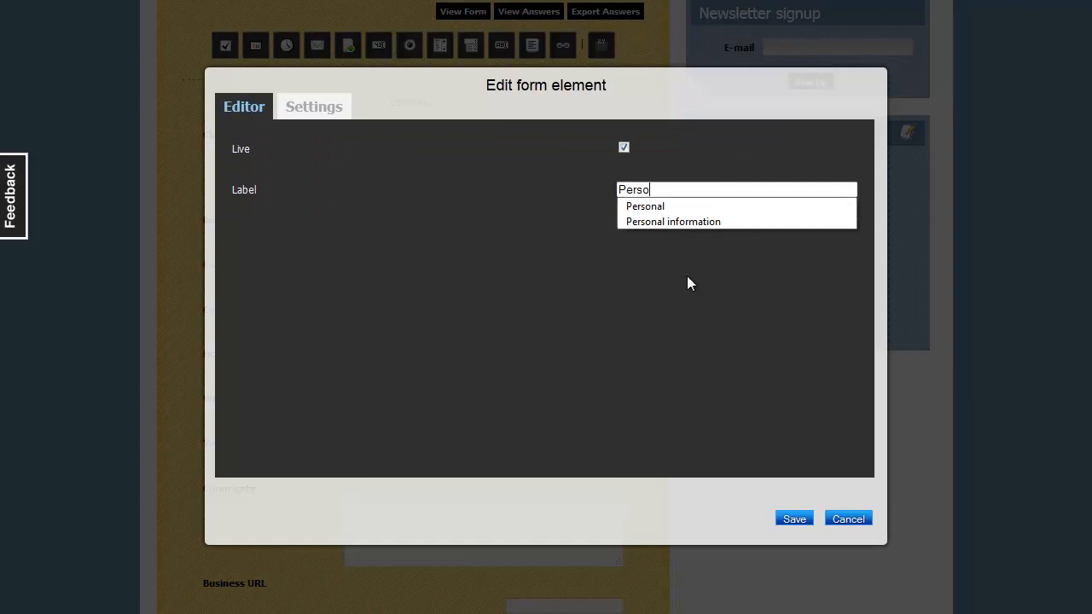
pyautogui.press('Down')
pyautogui.press('Down')
pyautogui.press('Return')
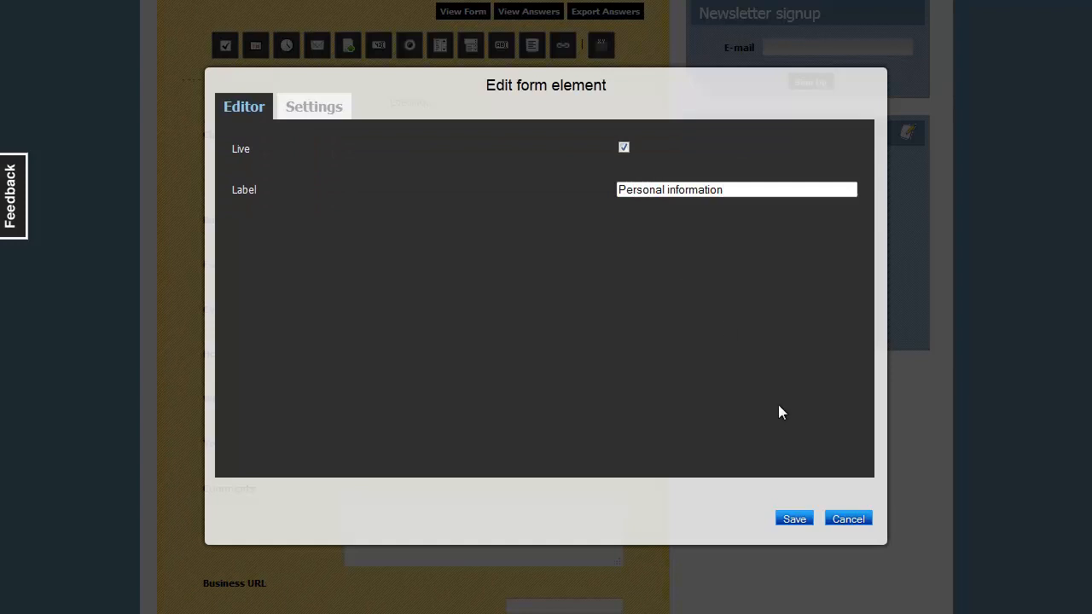
pyautogui.click(797, 520)
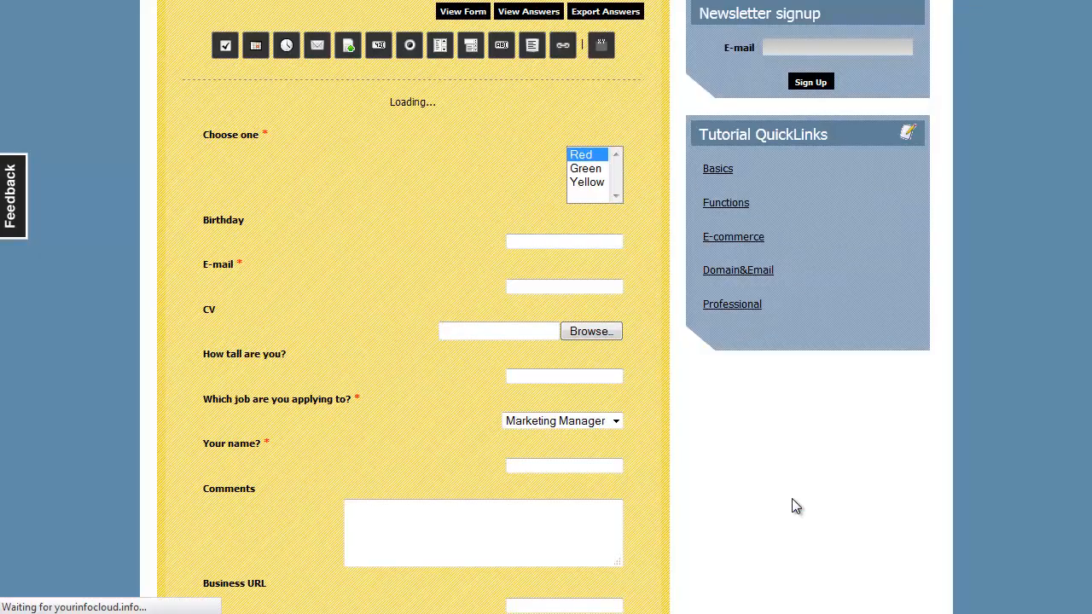
# - Move the "Birthday", "How tall are you?" and "Your name?" elements into the Personal information group in that order
pyautogui.scroll(-5, 693, 495)
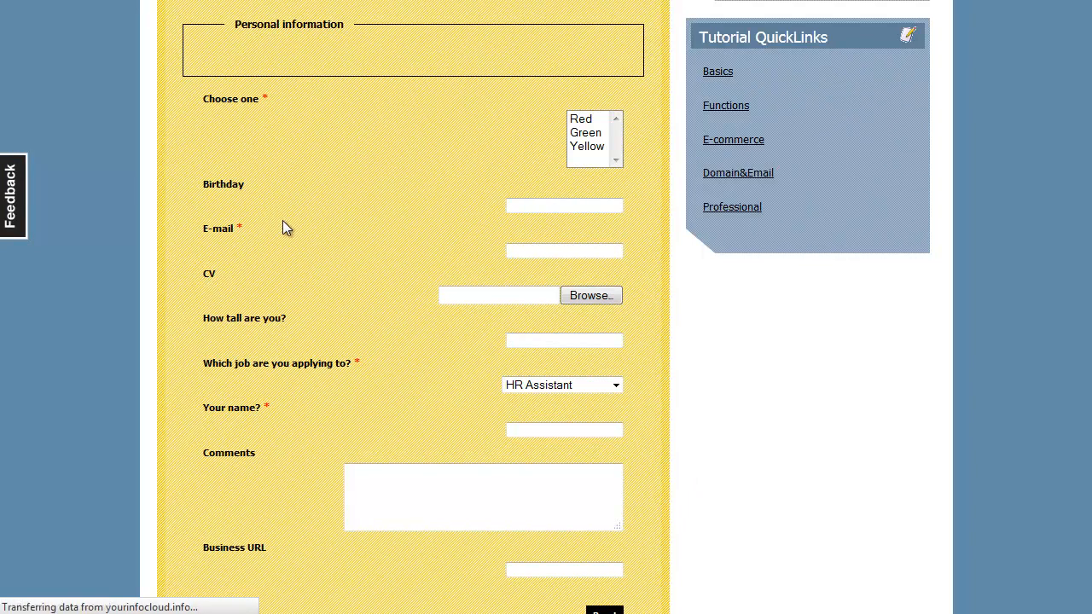
pyautogui.moveTo(258, 187)
pyautogui.mouseDown()
pyautogui.moveTo(263, 200)
pyautogui.moveTo(265, 61)
pyautogui.mouseUp()
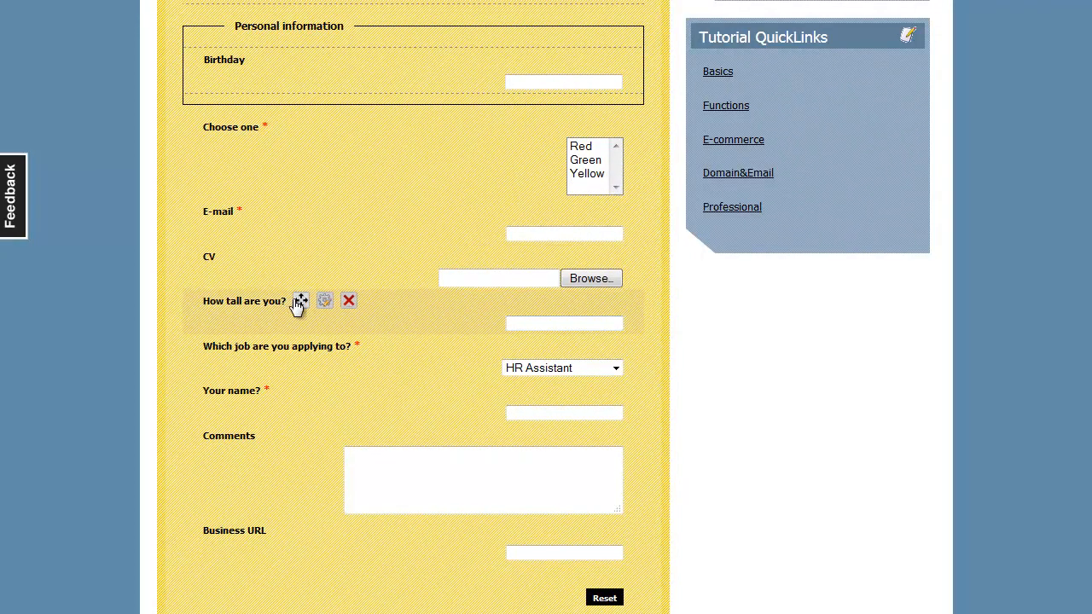
pyautogui.moveTo(299, 302); pyautogui.dragTo(313, 93)
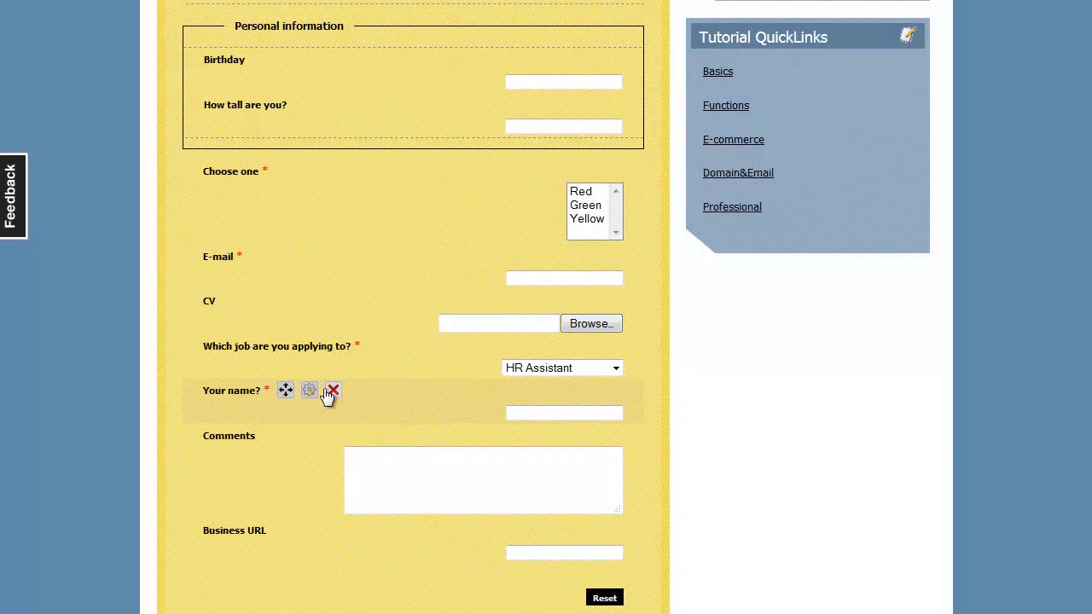
pyautogui.moveTo(285, 393); pyautogui.dragTo(282, 140)
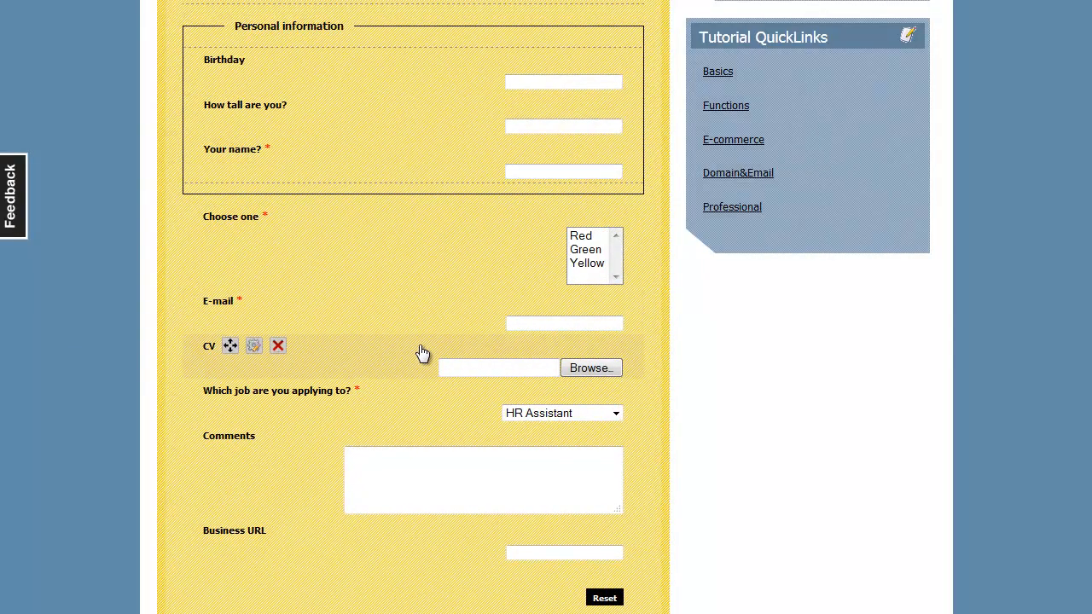
# - Move the Birthday element out of the Personal information group into the area directly above it
pyautogui.scroll(3, 419, 356)
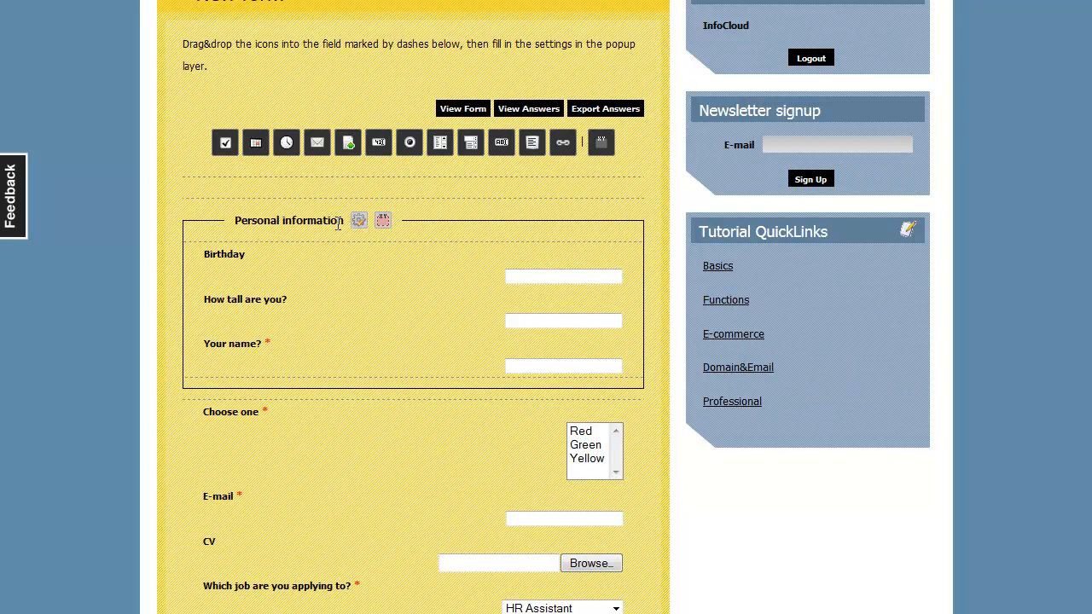
pyautogui.moveTo(310, 259)
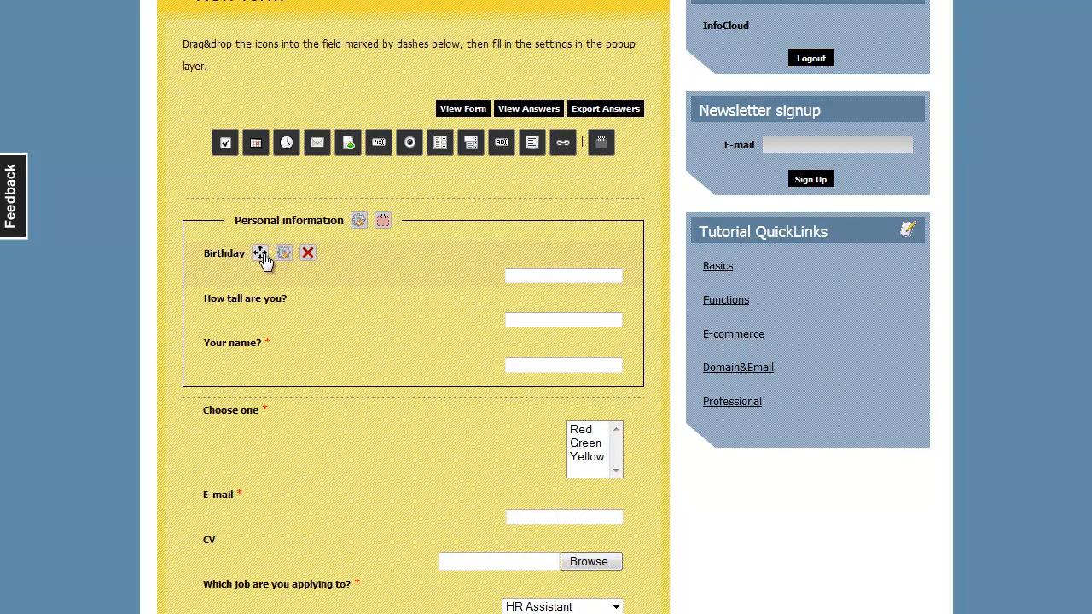
pyautogui.moveTo(264, 260); pyautogui.dragTo(257, 205)
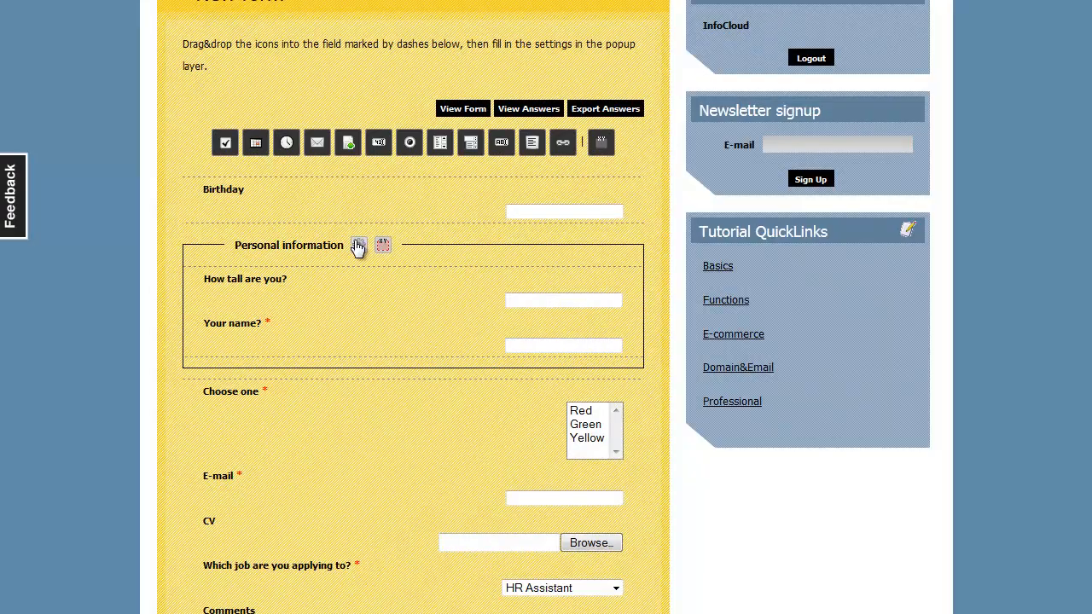
pyautogui.moveTo(359, 246); pyautogui.dragTo(349, 229)
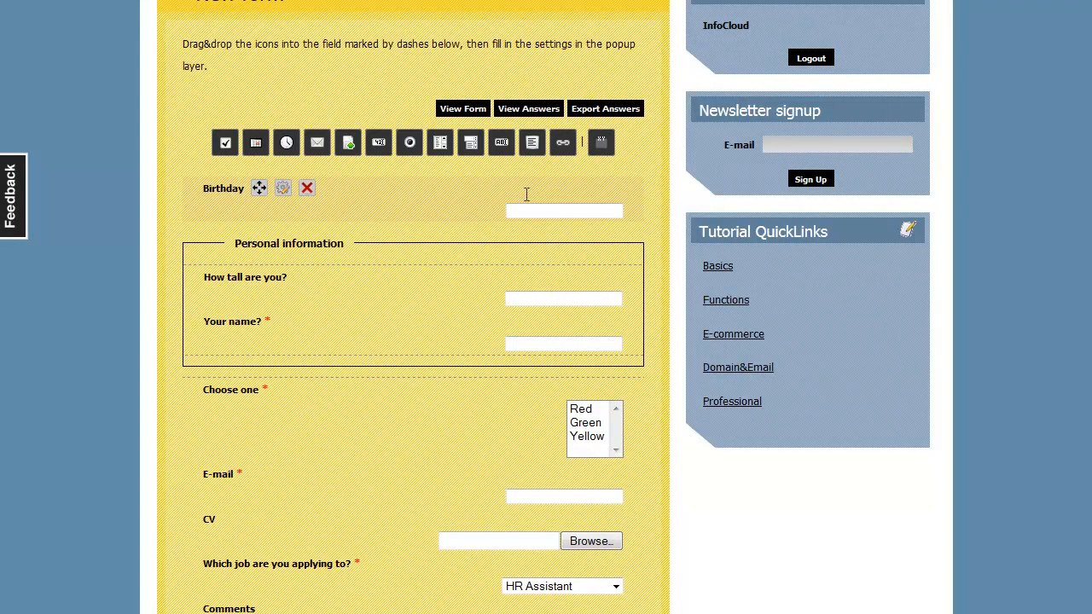
# - Switch from editing to viewing the finished form
pyautogui.scroll(-2, 549, 223)
pyautogui.scroll(-2, 585, 347)
pyautogui.scroll(4, 607, 371)
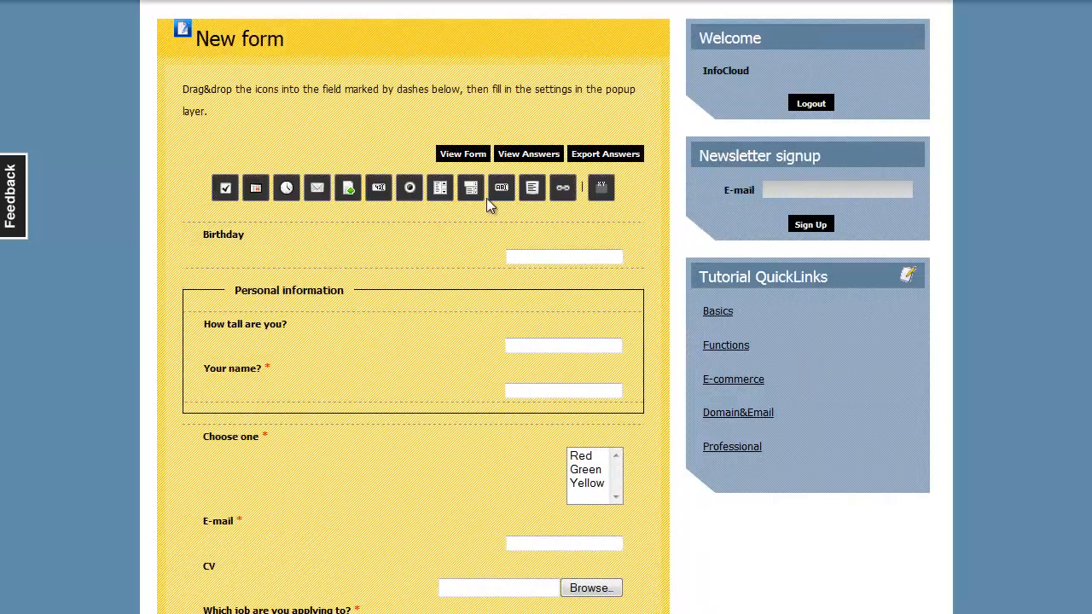
pyautogui.click(463, 154)
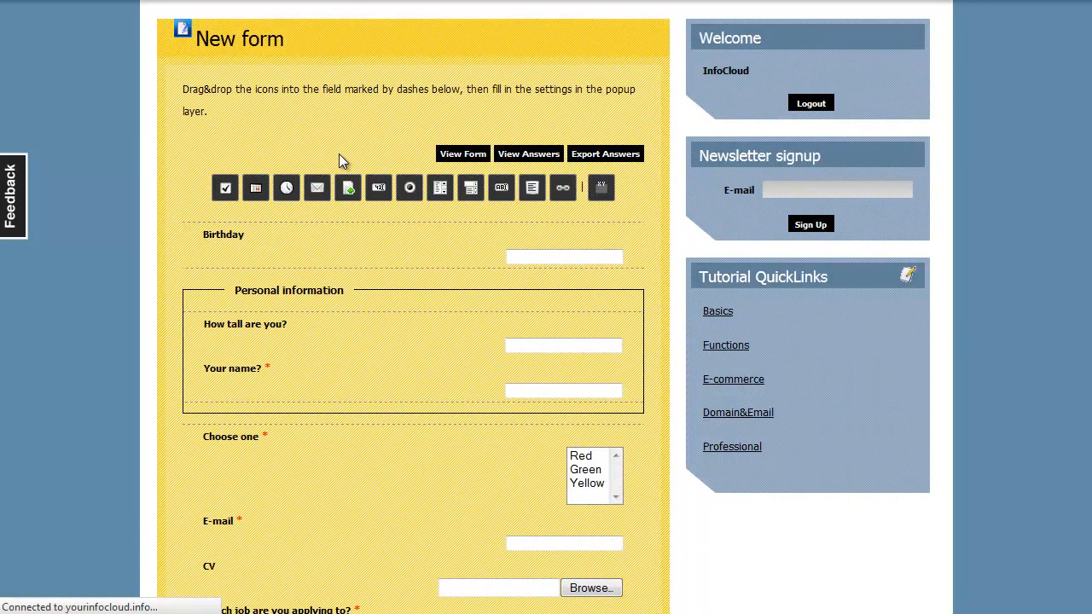
# - Pick a date of birth from the Birthday calendar and enter 175 as the height
pyautogui.scroll(-2, 154, 219)
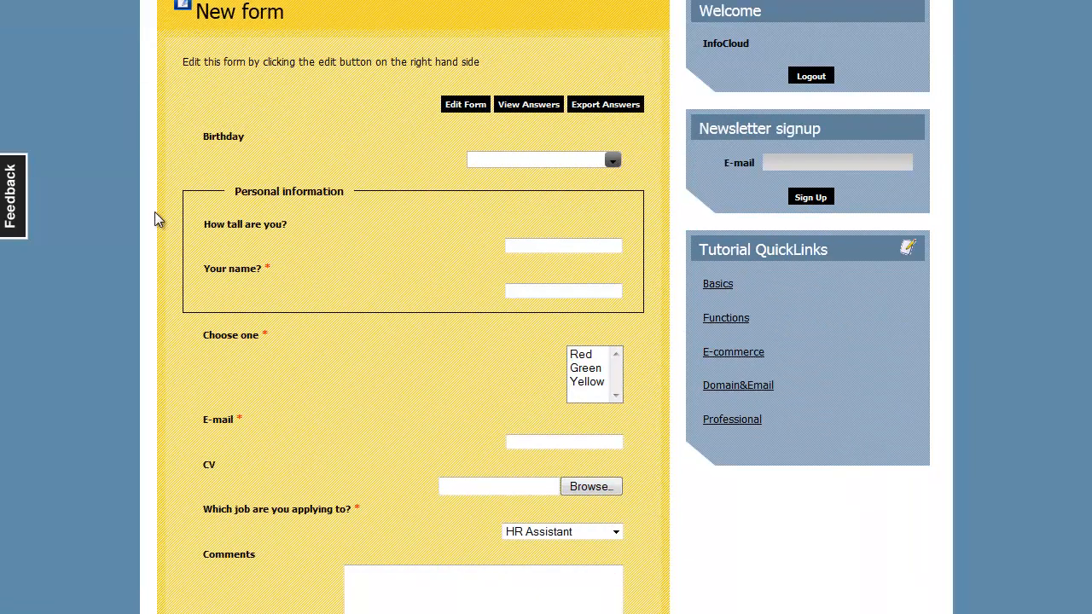
pyautogui.click(488, 161)
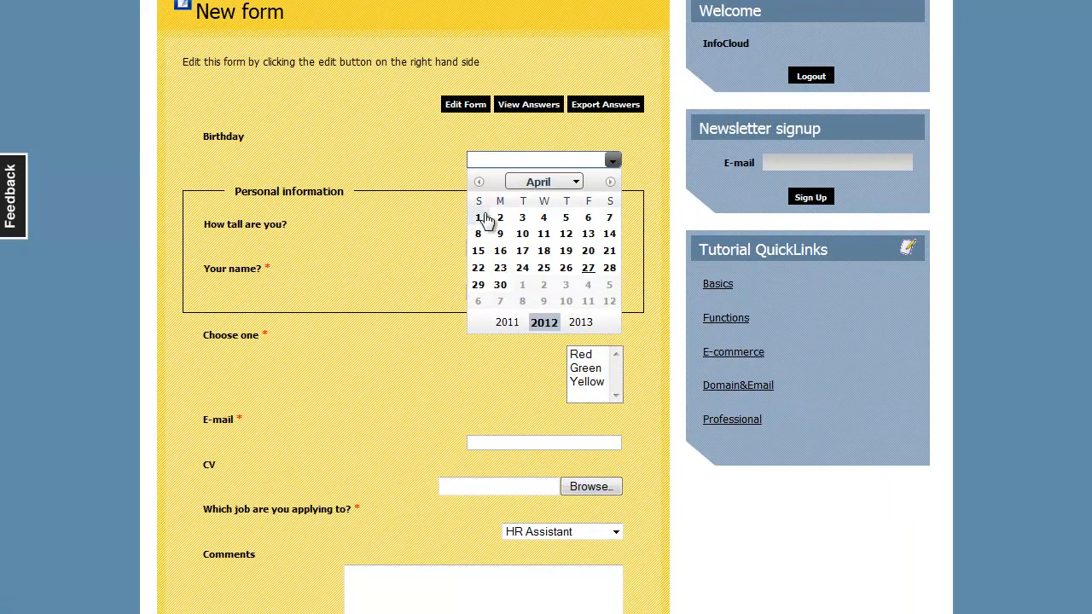
pyautogui.click(480, 184)
pyautogui.click(479, 183)
pyautogui.click(480, 183)
pyautogui.click(480, 183)
pyautogui.click(480, 183)
pyautogui.click(479, 183)
pyautogui.click(500, 234)
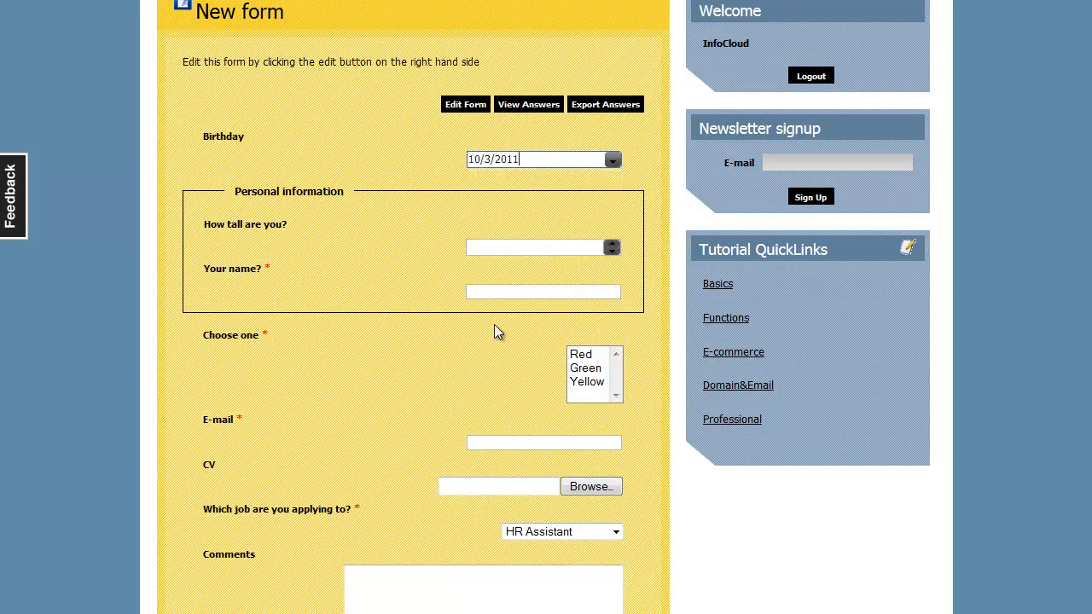
pyautogui.click(481, 247)
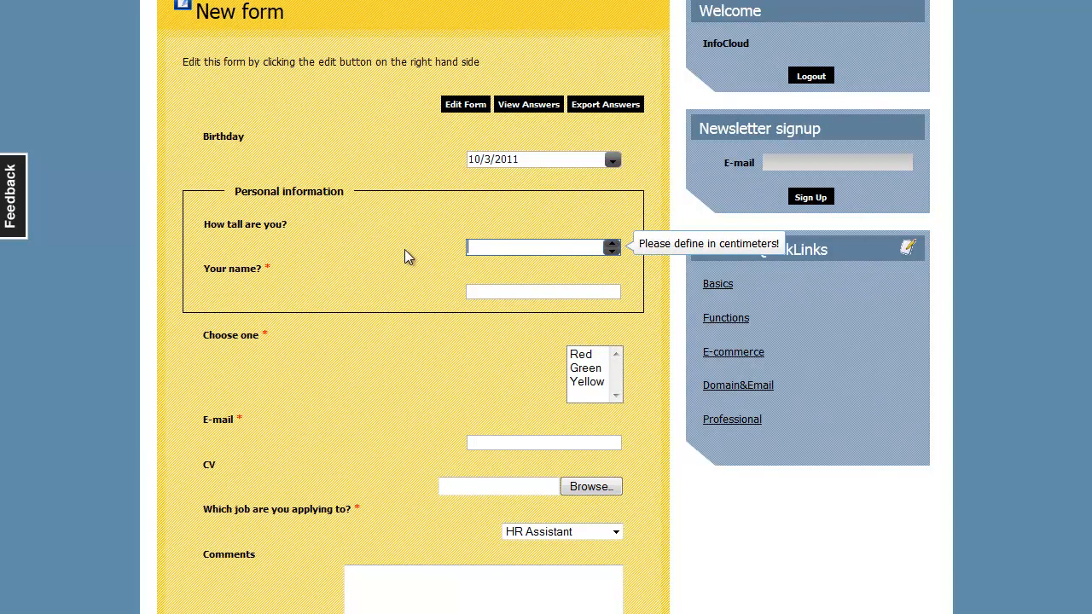
pyautogui.write('175')
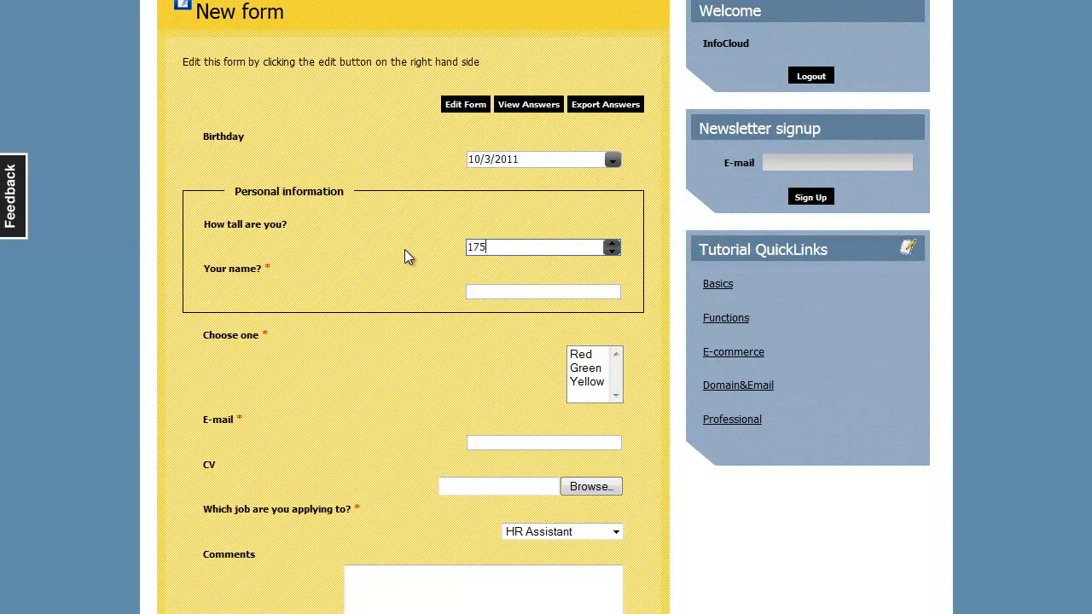
# - Fill in the "Your name?" field with a first name and select Red under "Choose one"
pyautogui.click(495, 291)
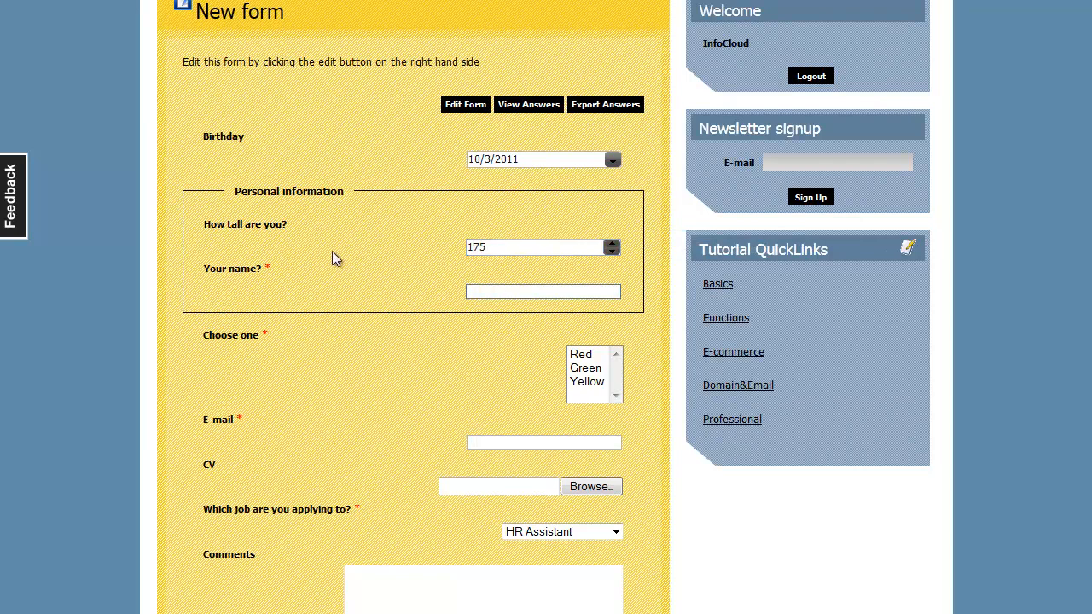
pyautogui.write('Steveb')
pyautogui.press('BackSpace')
pyautogui.write('n')
pyautogui.scroll(-3, 332, 256)
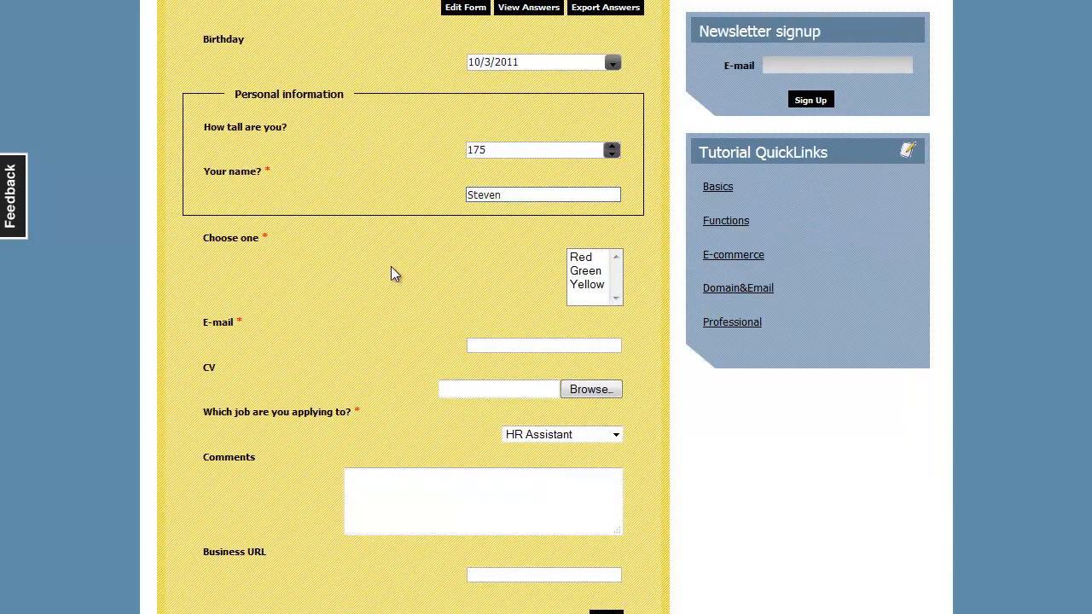
pyautogui.click(580, 258)
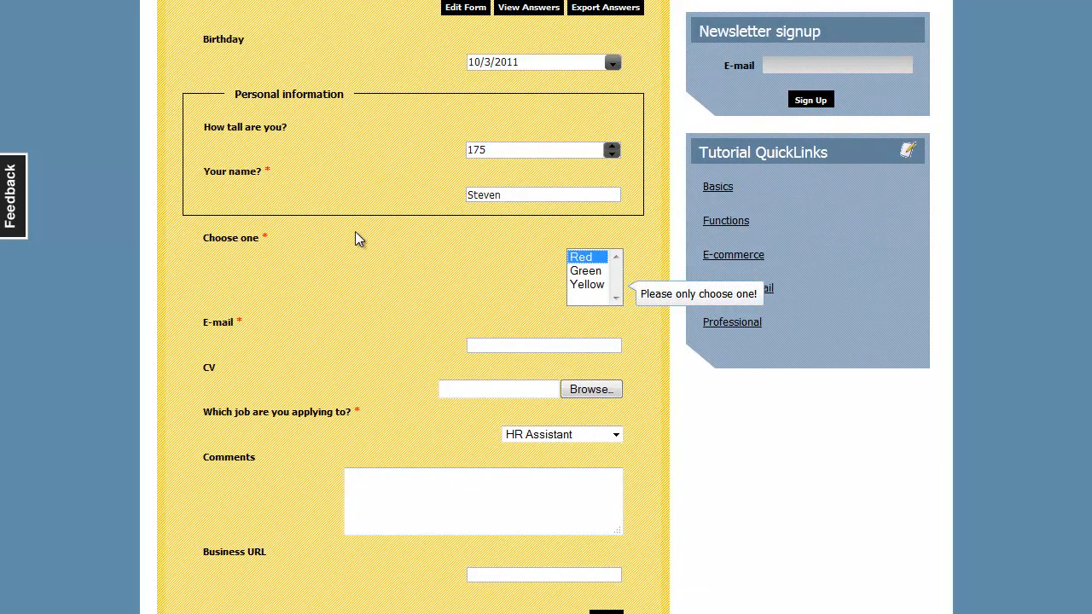
# - Fill in the form's required E-mail field with a validly formatted e-mail address
pyautogui.click(485, 345)
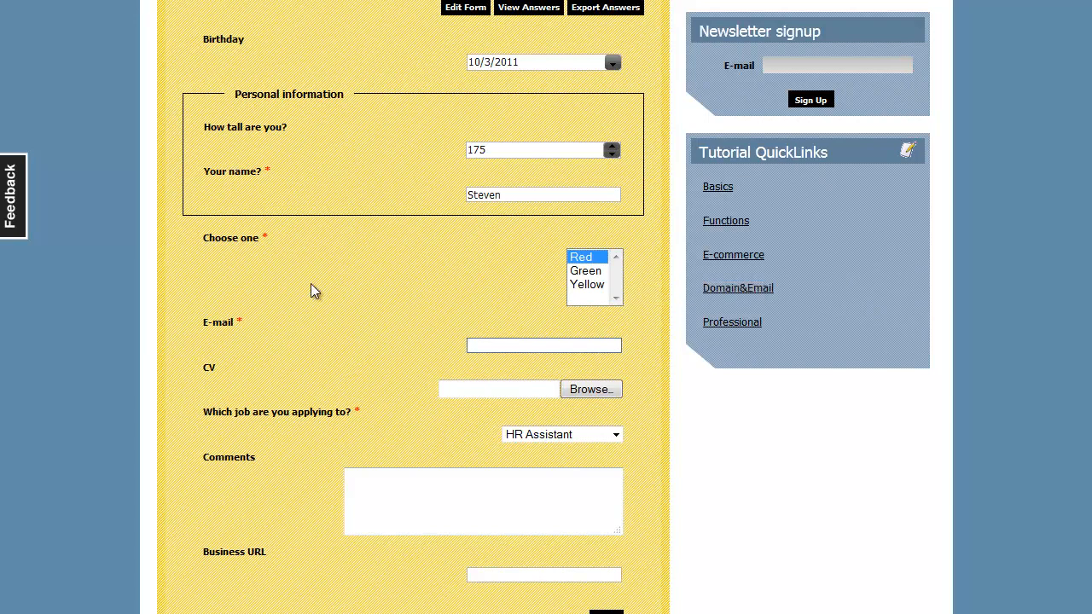
pyautogui.write('ad')
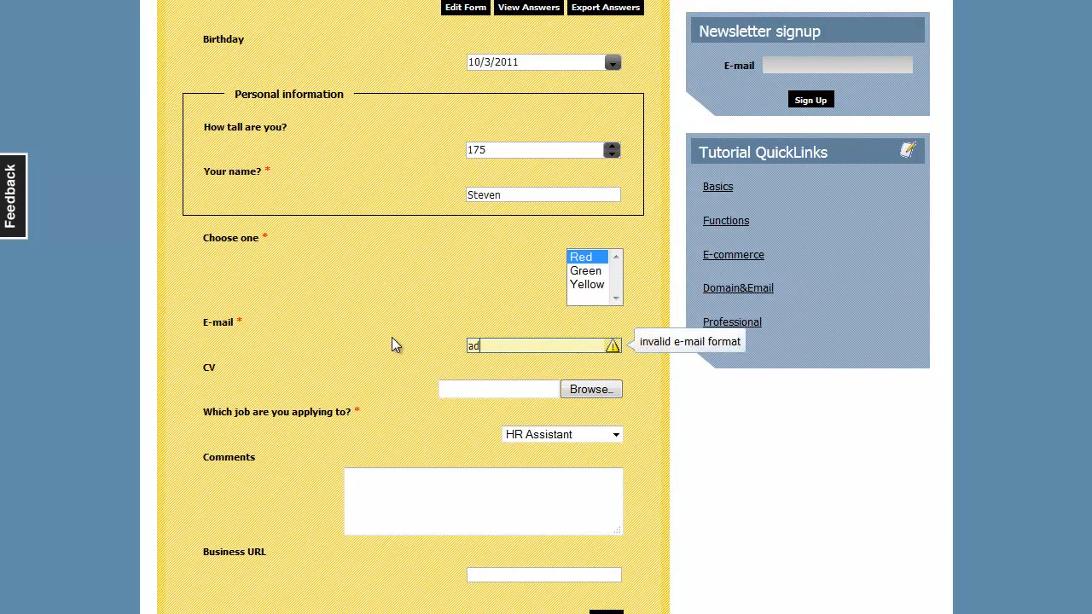
pyautogui.press('BackSpace')
pyautogui.press('BackSpace')
pyautogui.write('asd&asd.')
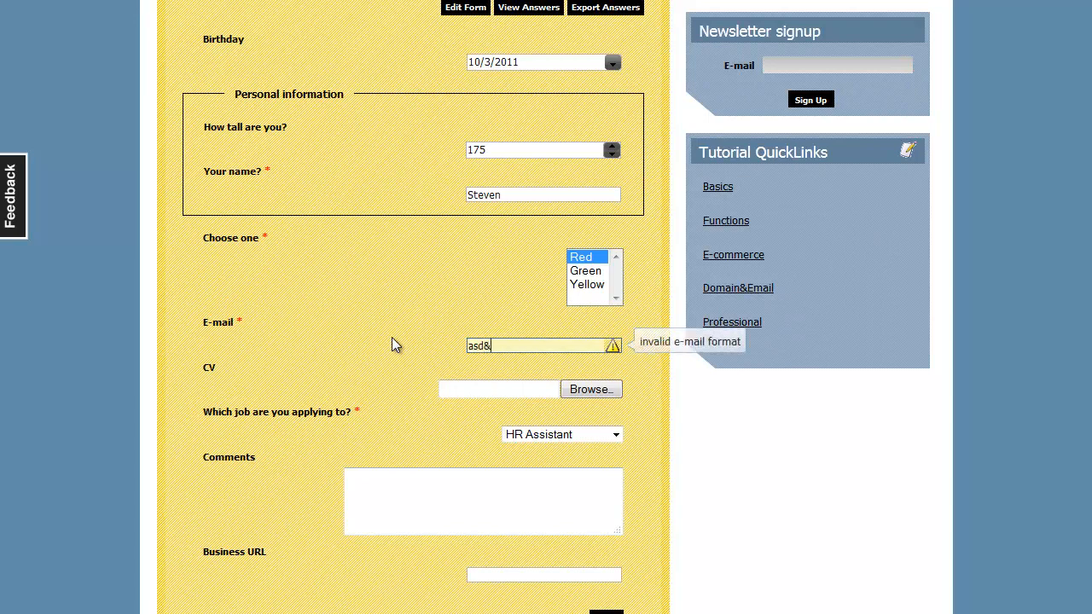
pyautogui.press('BackSpace')
pyautogui.press('BackSpace')
pyautogui.press('BackSpace')
pyautogui.press('BackSpace')
pyautogui.press('BackSpace')
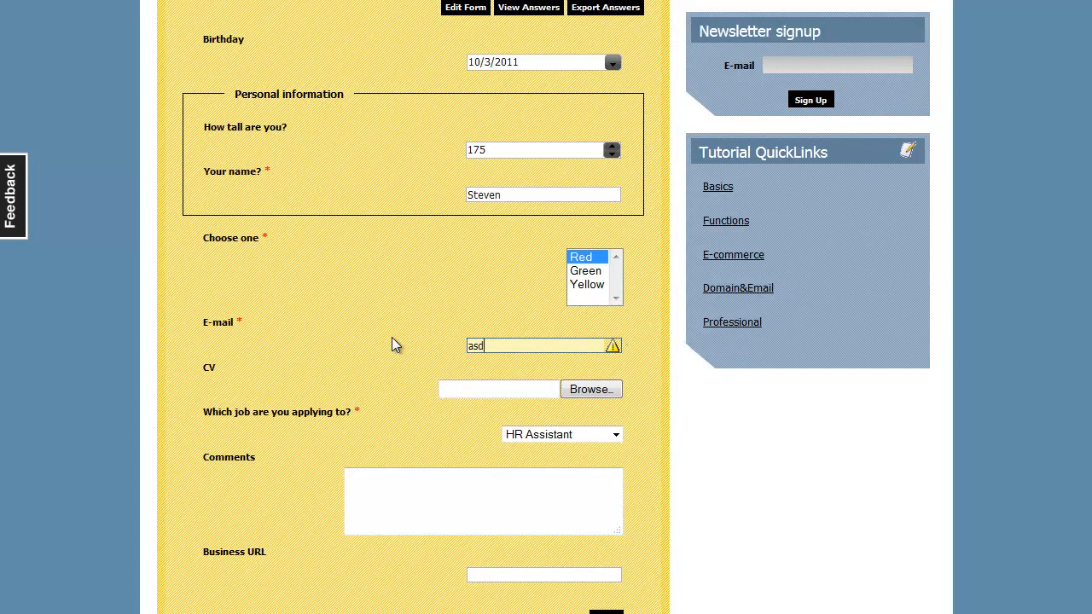
pyautogui.write('@')
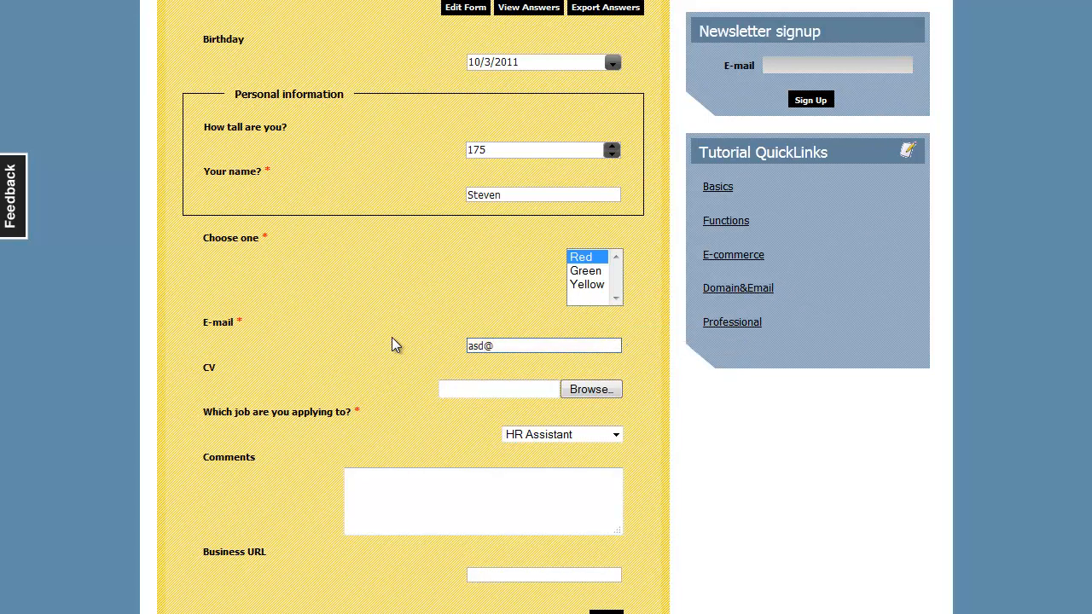
pyautogui.write('asd.com')
pyautogui.press('Tab')
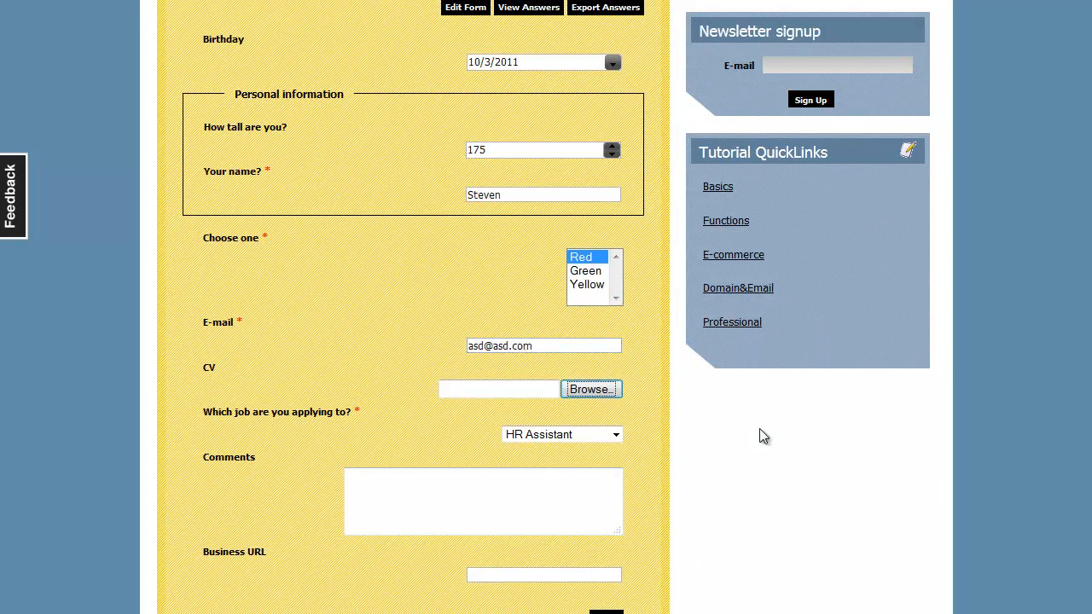
pyautogui.click(614, 434)
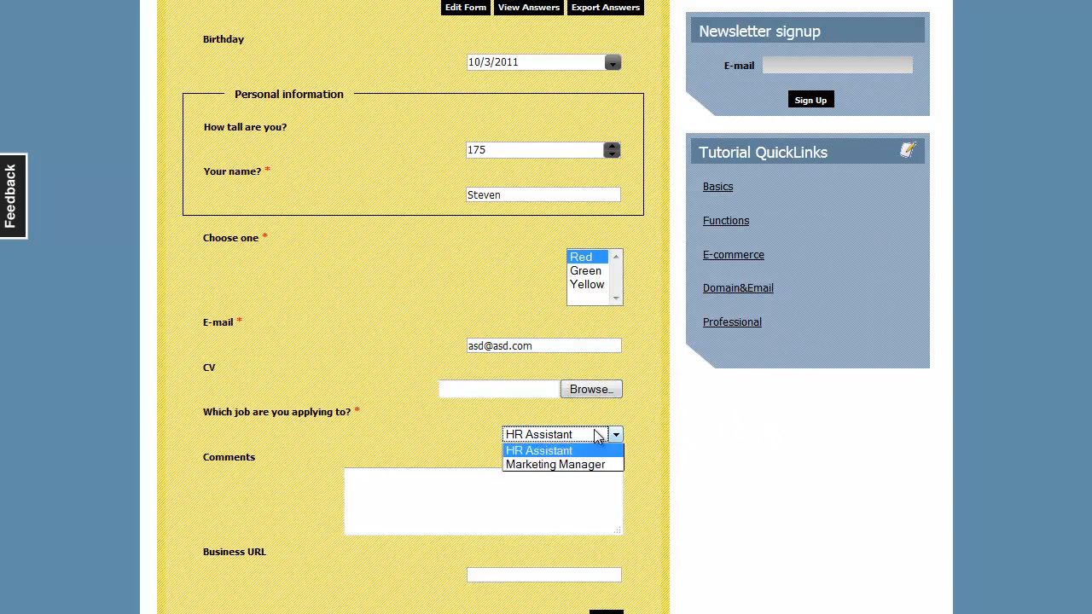
pyautogui.click(585, 453)
pyautogui.scroll(-3, 737, 424)
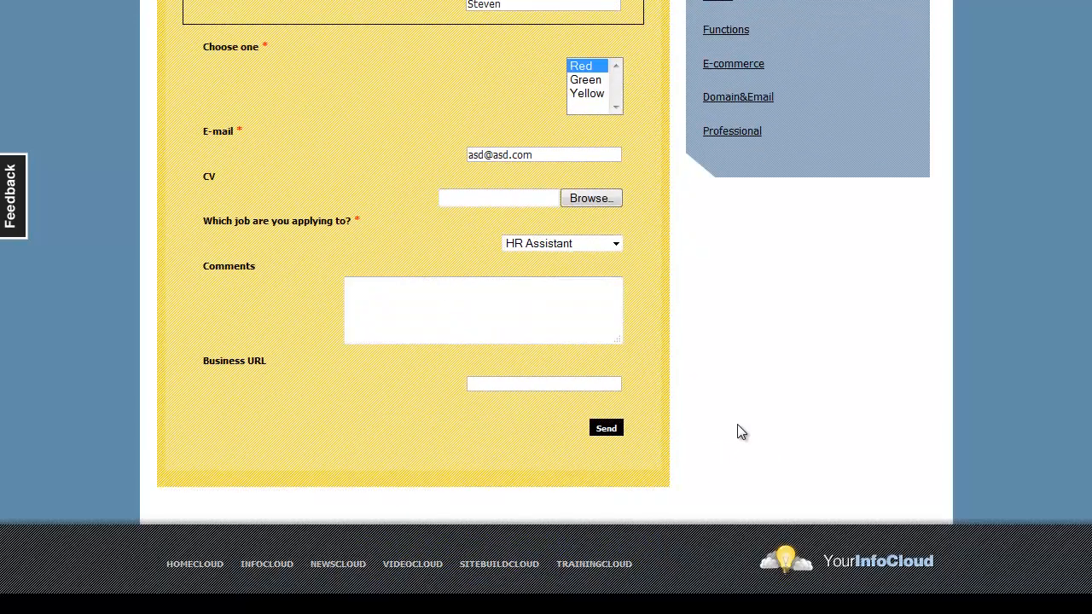
pyautogui.click(551, 385)
pyautogui.write('asd')
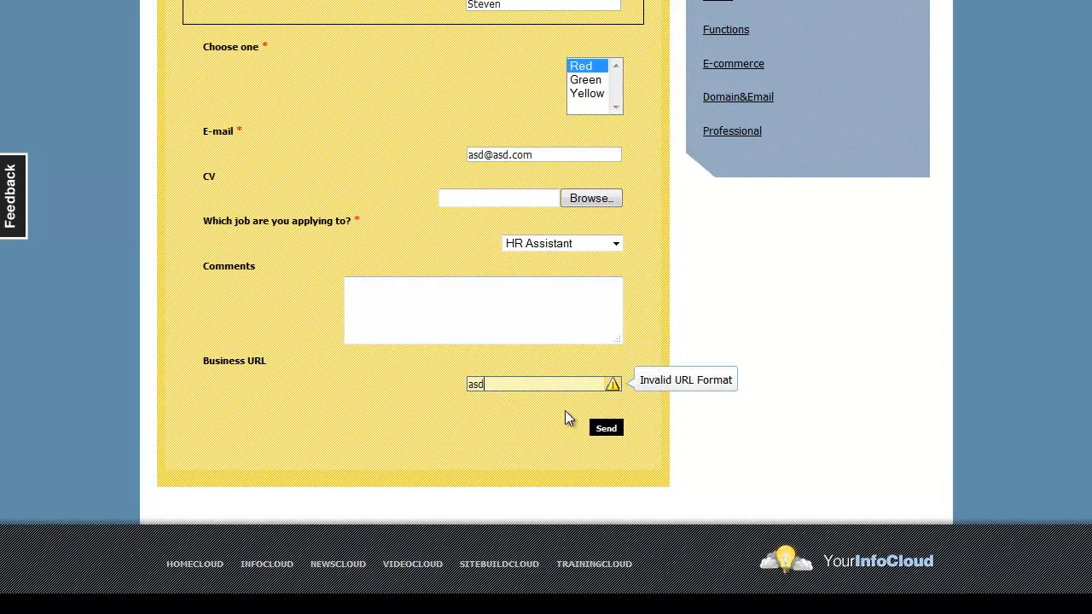
pyautogui.press('BackSpace')
pyautogui.press('BackSpace')
pyautogui.press('BackSpace')
pyautogui.write('http://yourinfocloud.info')
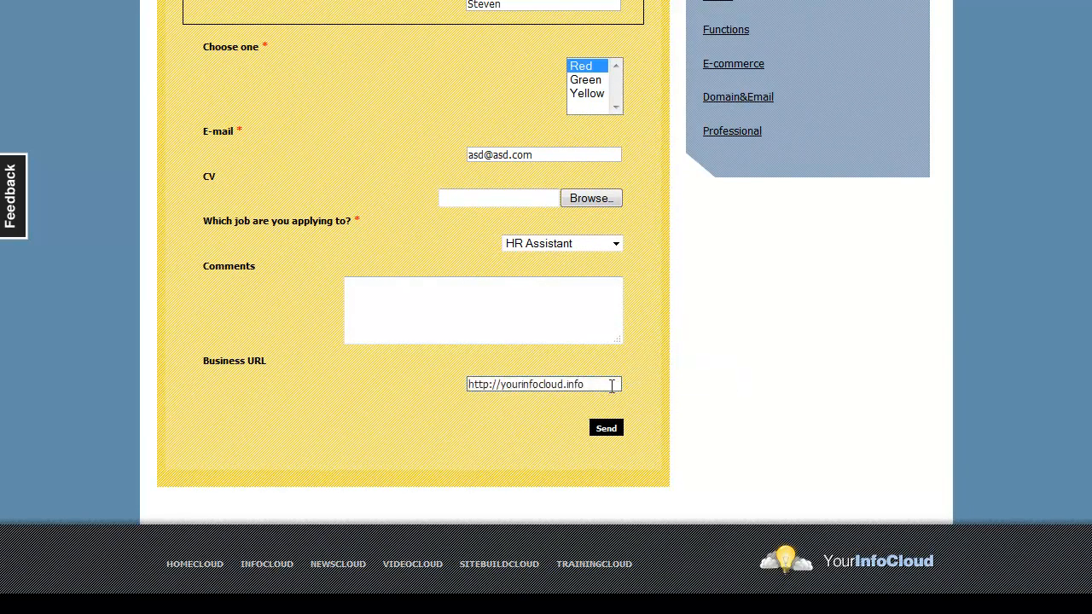
# - Send the completed form and dismiss the confirmation message
pyautogui.click(618, 430)
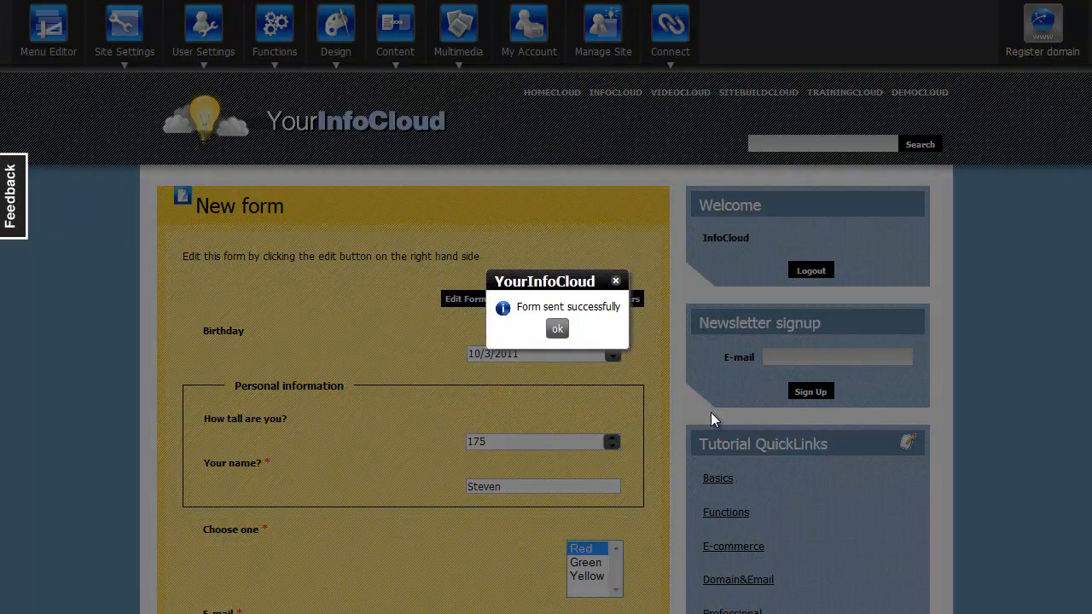
pyautogui.click(558, 330)
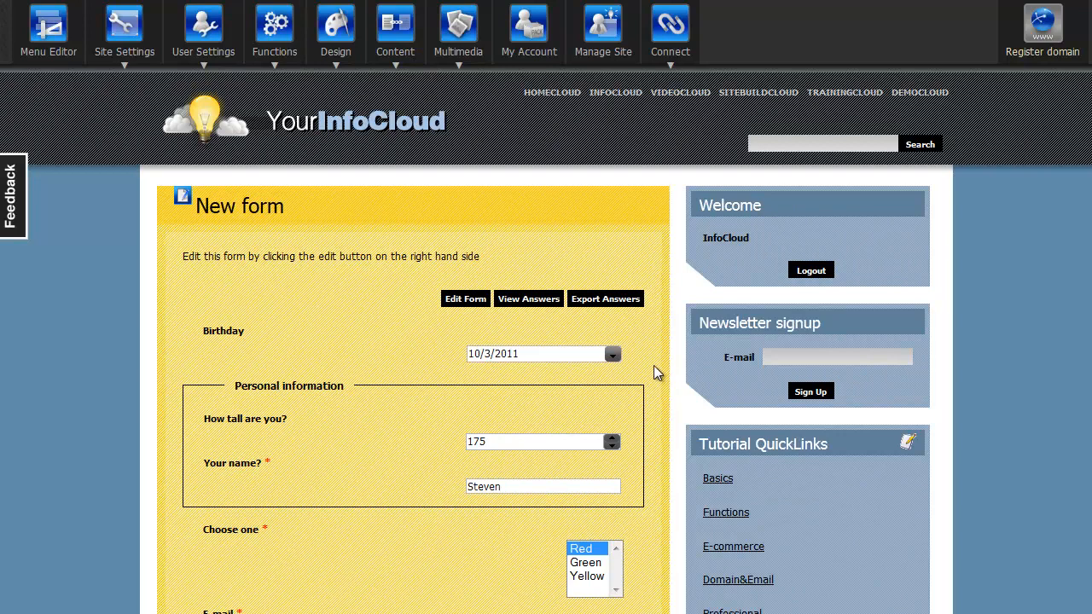
# - Reopen the New form page for editing
pyautogui.scroll(-2, 648, 365)
pyautogui.scroll(1, 649, 365)
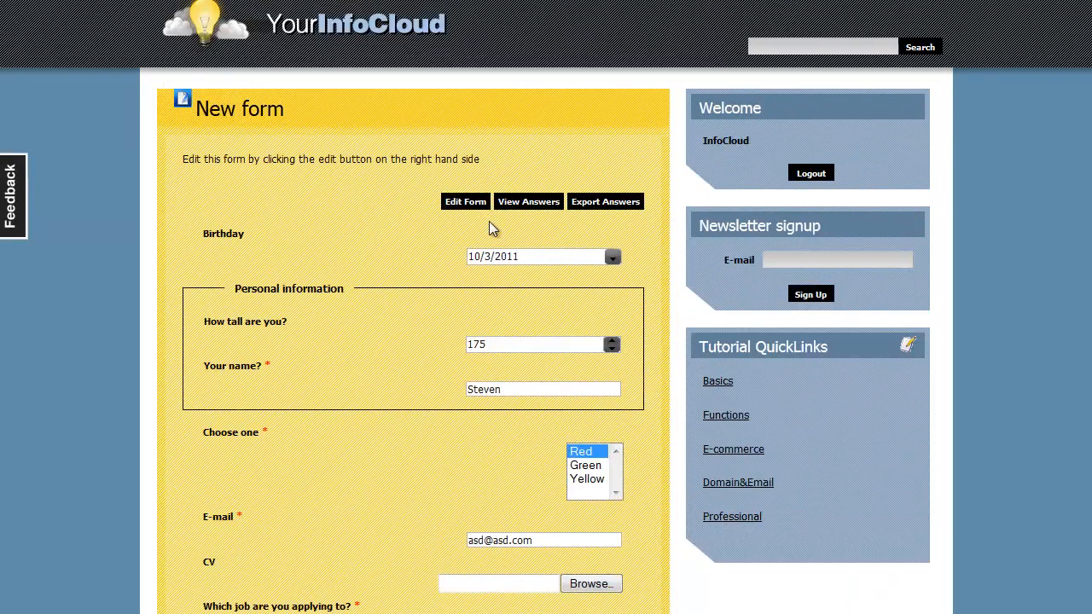
pyautogui.click(467, 204)
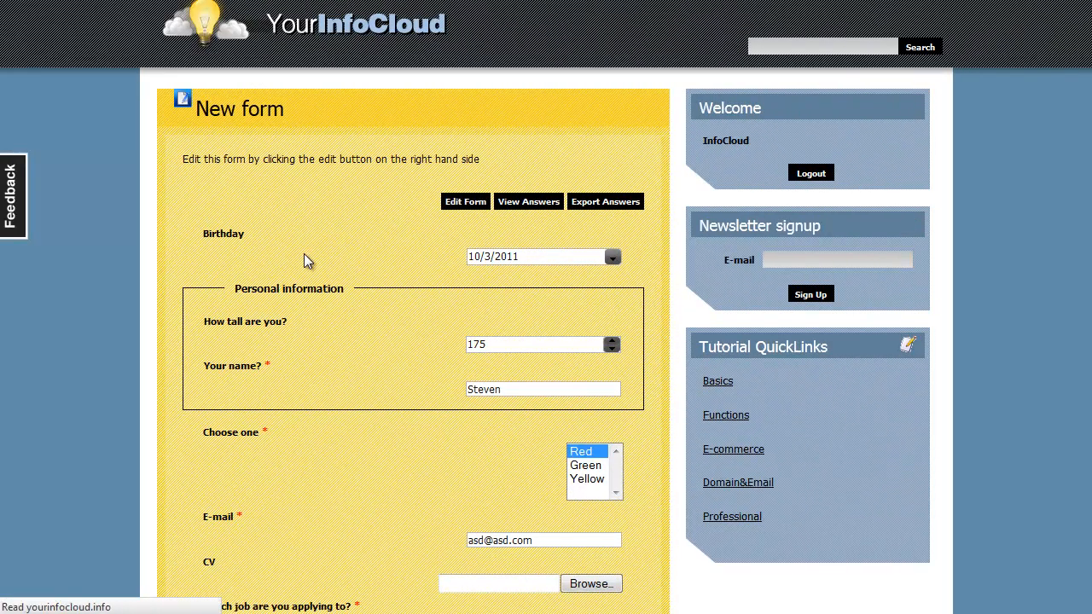
# - Set the Comments element to display only if "Which job are you applying to?" is HR Assistant, and save it
pyautogui.scroll(-6, 227, 298)
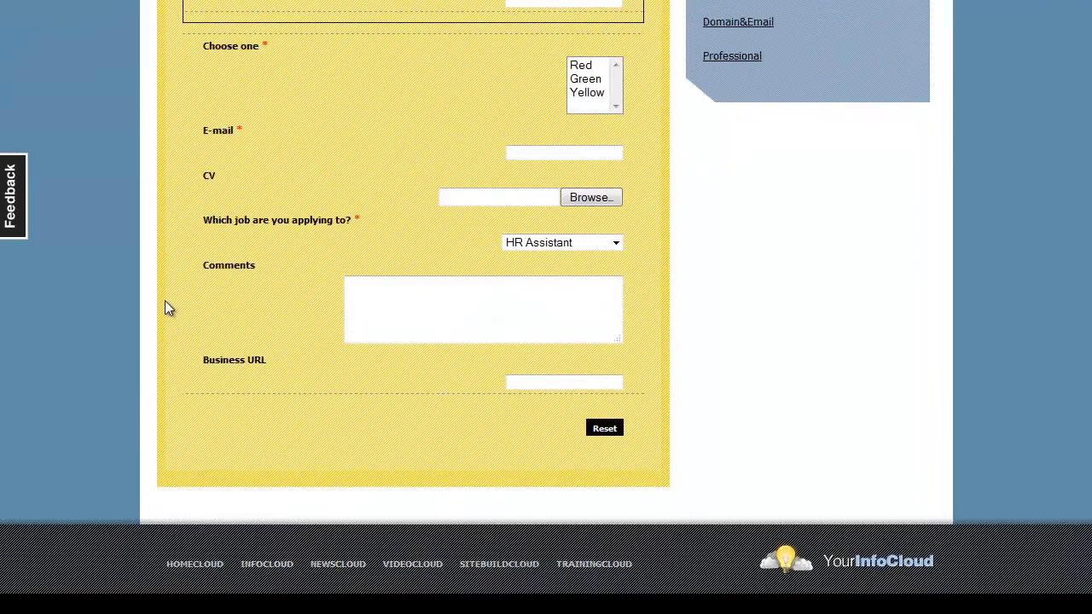
pyautogui.moveTo(201, 284)
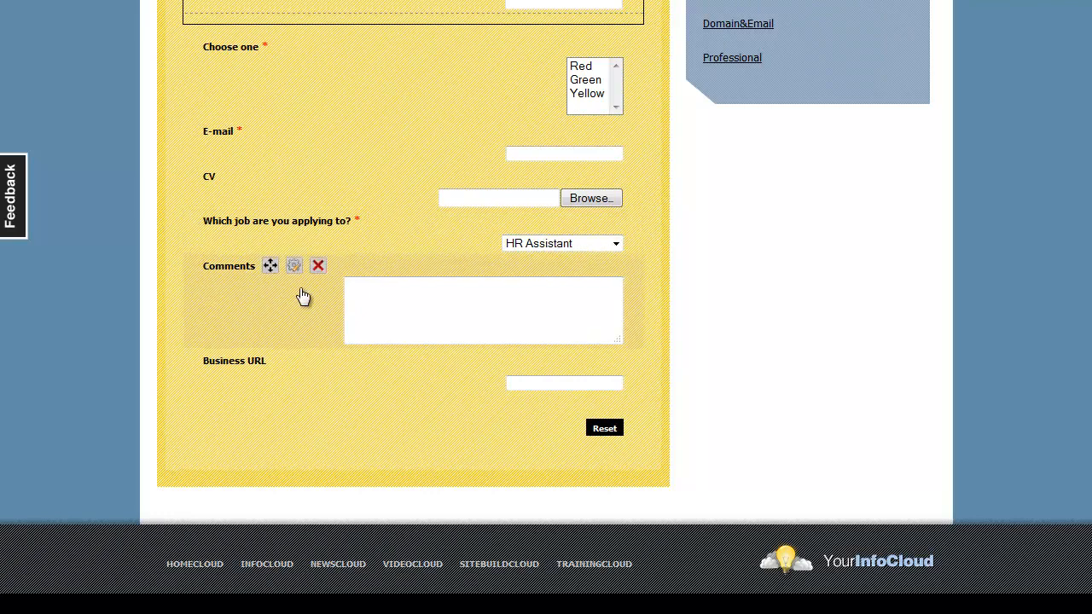
pyautogui.click(295, 266)
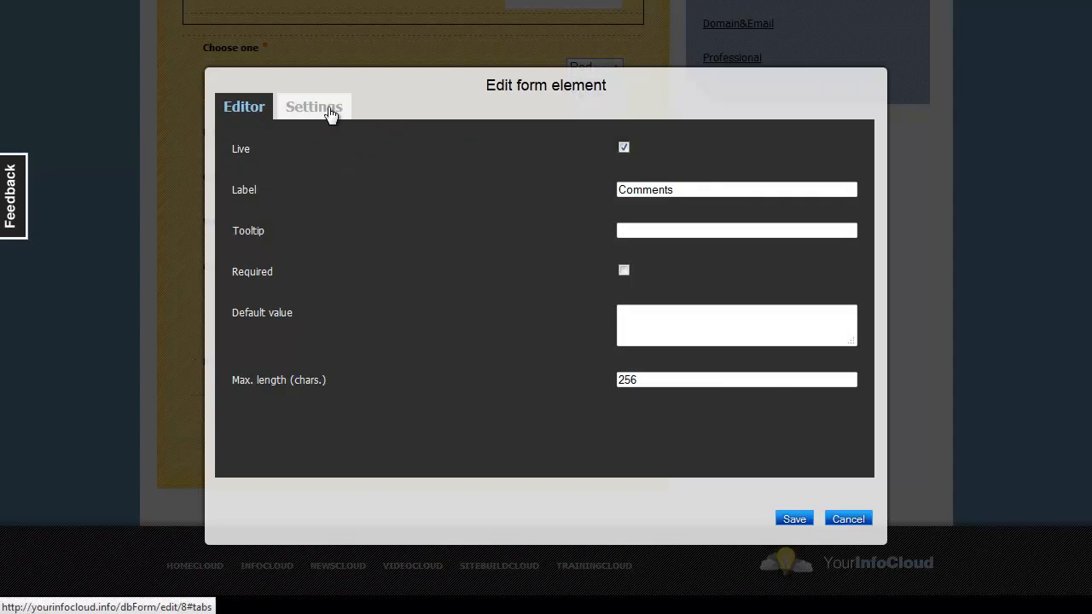
pyautogui.click(332, 109)
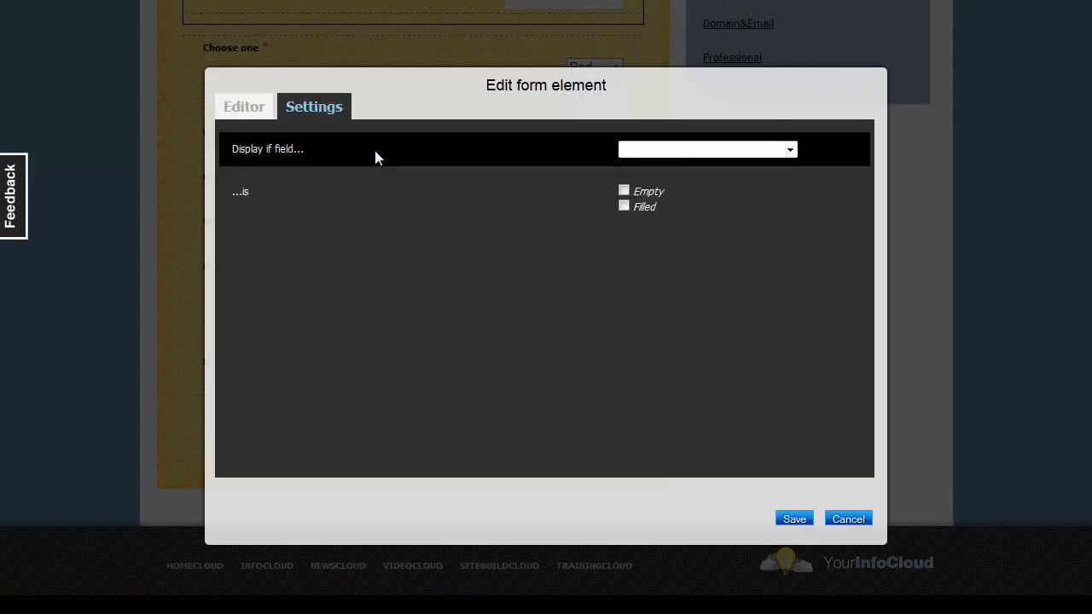
pyautogui.click(647, 149)
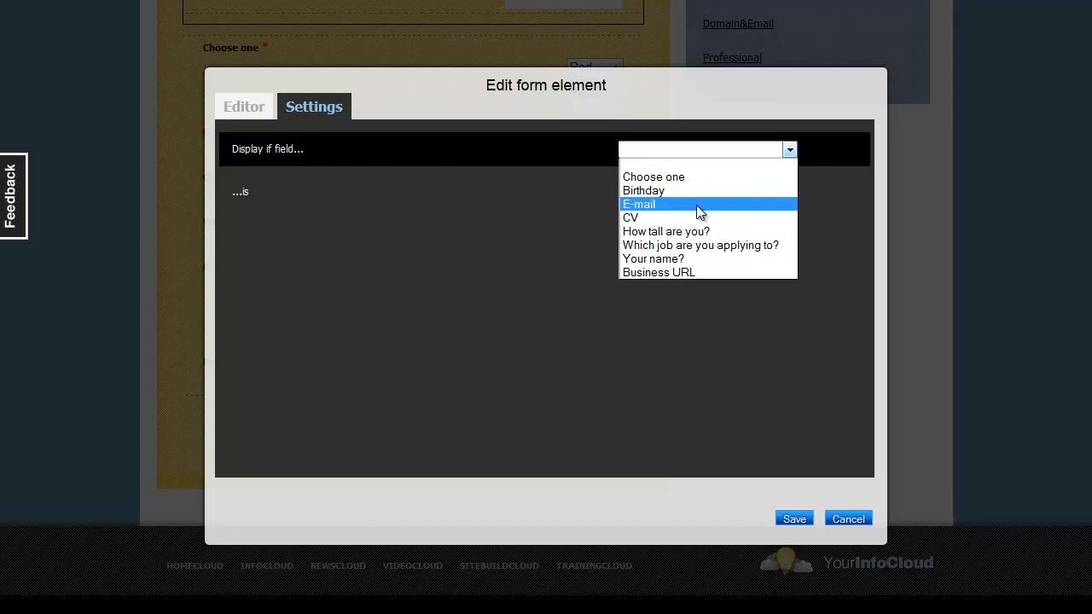
pyautogui.click(702, 244)
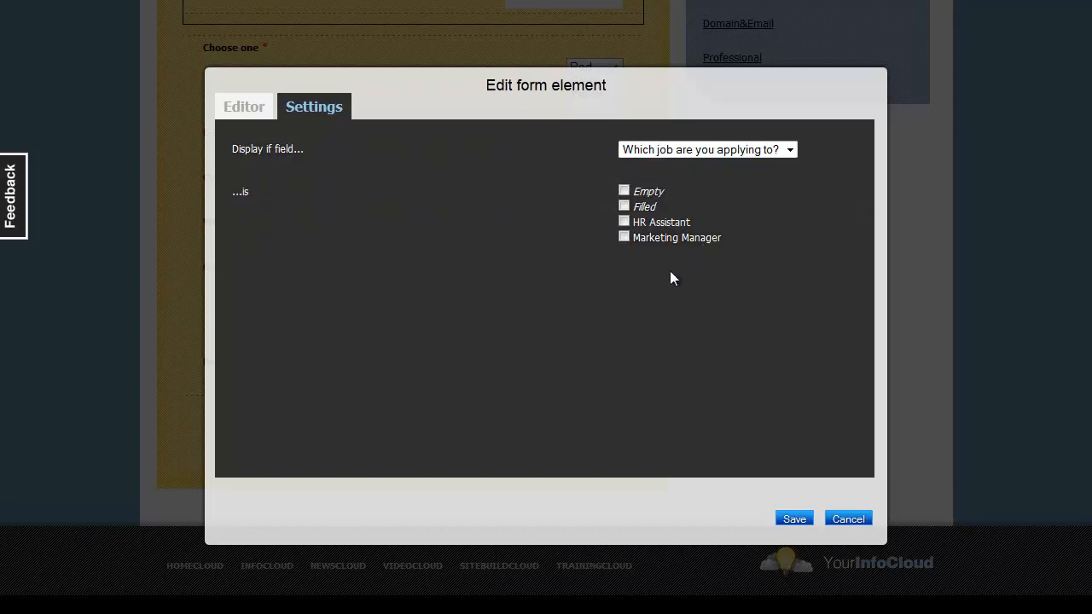
pyautogui.click(624, 222)
pyautogui.click(792, 520)
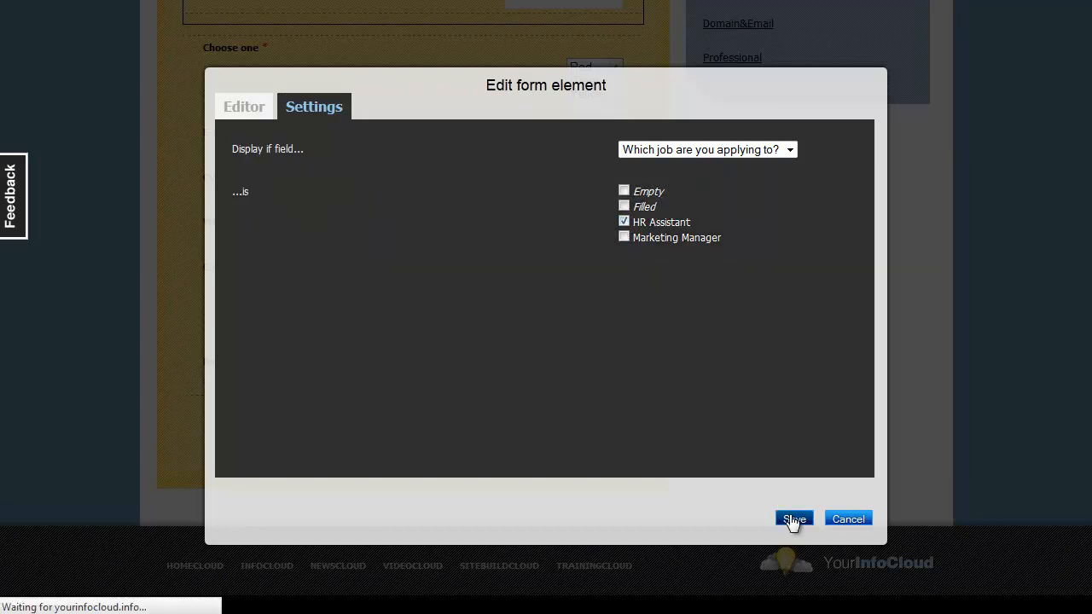
# - View the finished form and test the Comments condition by switching the job between Marketing Manager and HR Assistant
pyautogui.scroll(5, 736, 476)
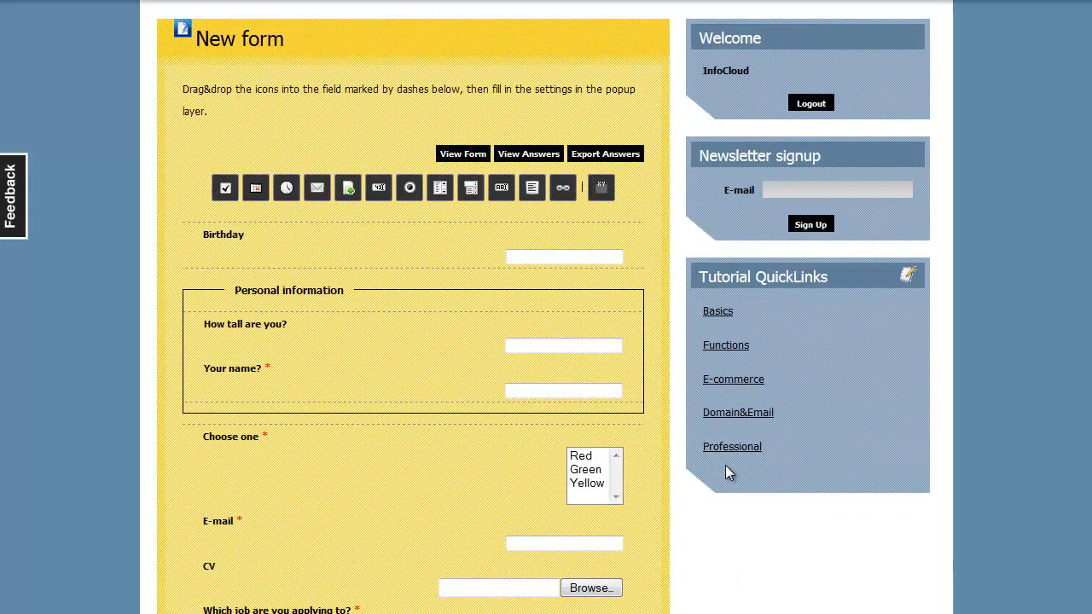
pyautogui.click(461, 164)
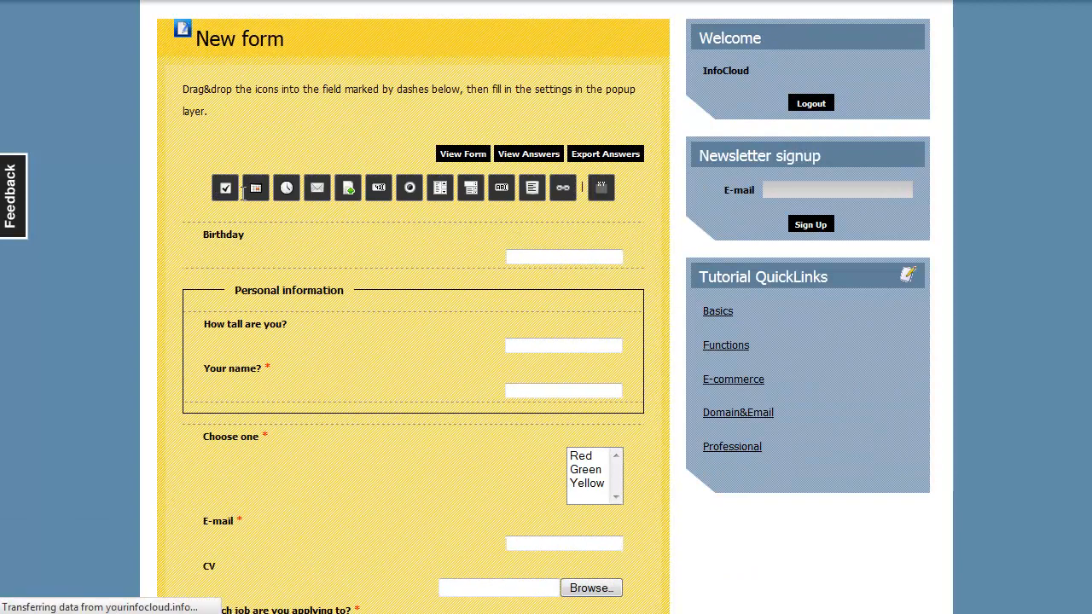
pyautogui.scroll(-5, 273, 217)
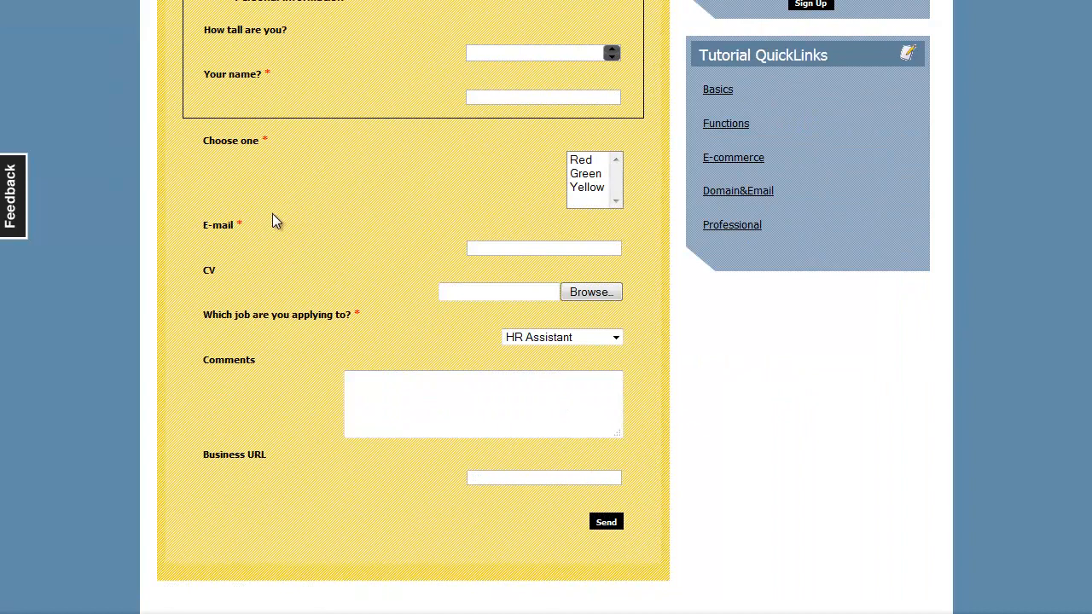
pyautogui.click(520, 338)
pyautogui.click(551, 368)
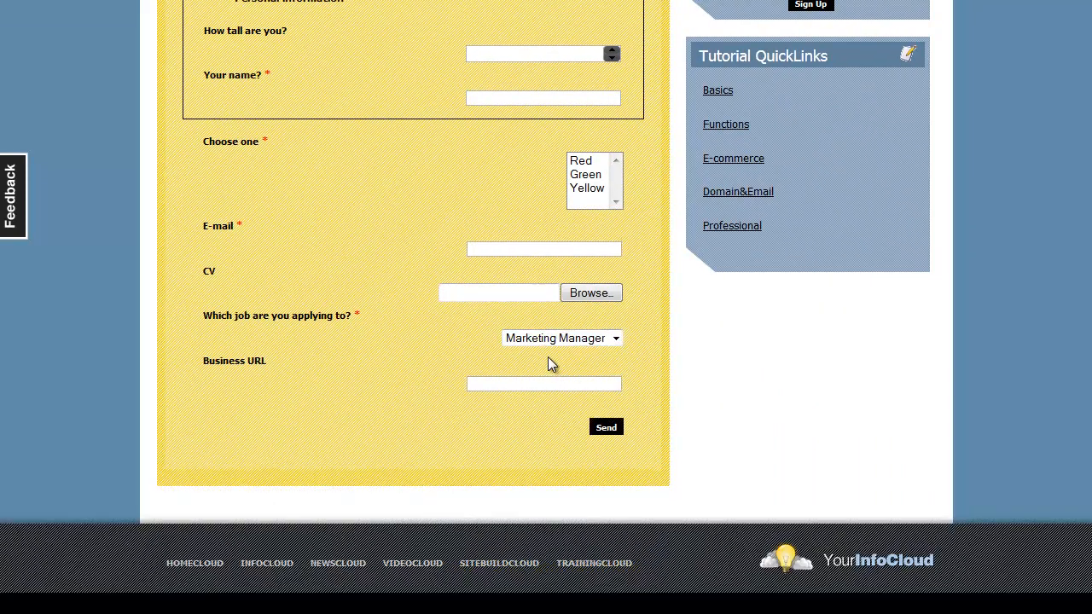
pyautogui.click(544, 338)
pyautogui.click(547, 353)
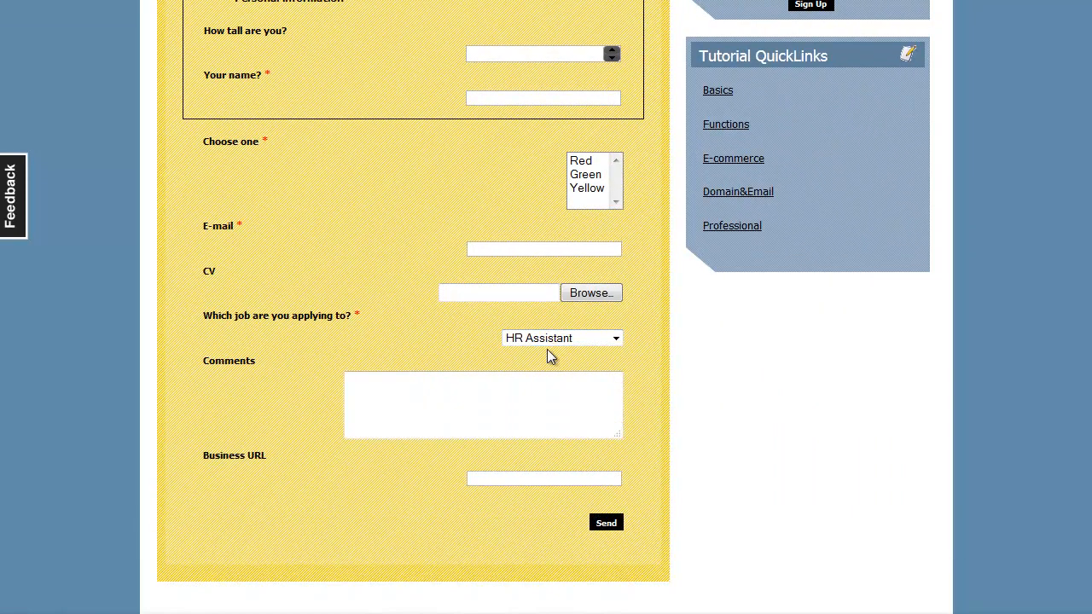
pyautogui.click(544, 337)
pyautogui.click(549, 367)
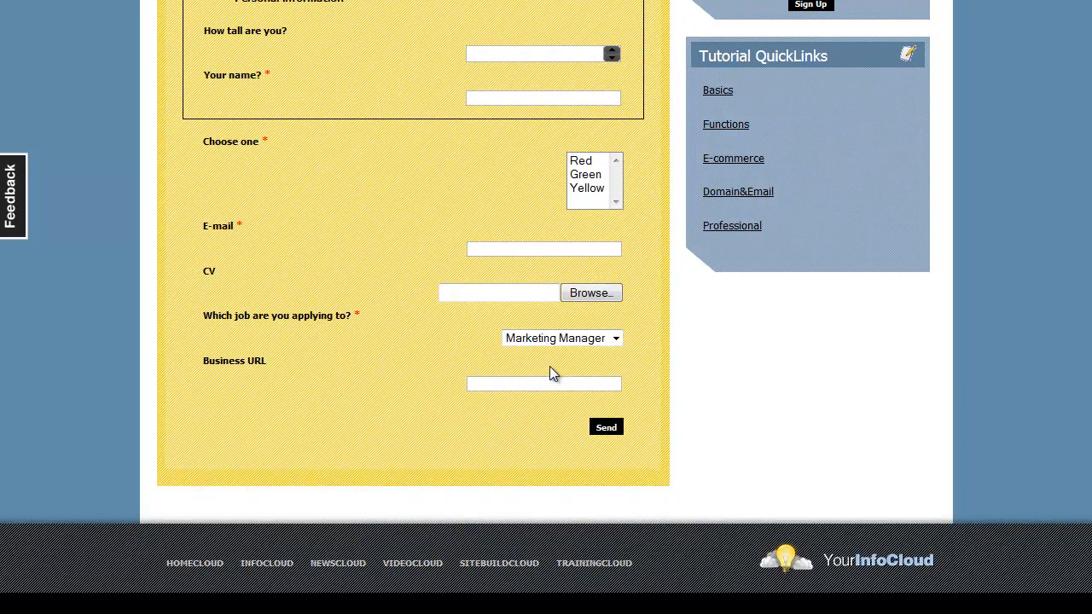
# - Open the form's submitted answers and review the InfoCloud submission from its first to its last field
pyautogui.scroll(3, 667, 405)
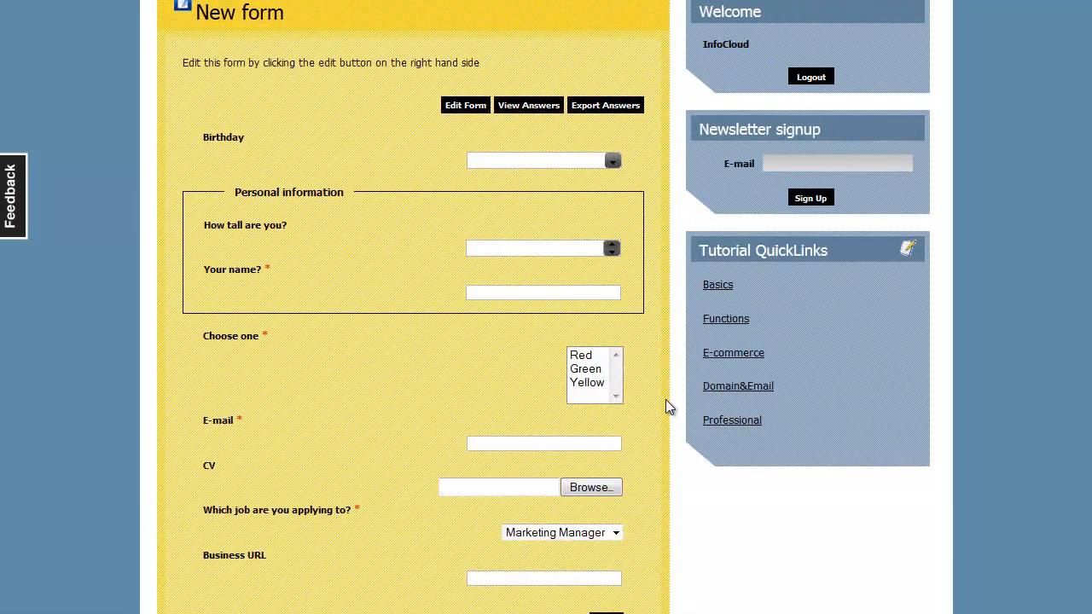
pyautogui.scroll(3, 668, 406)
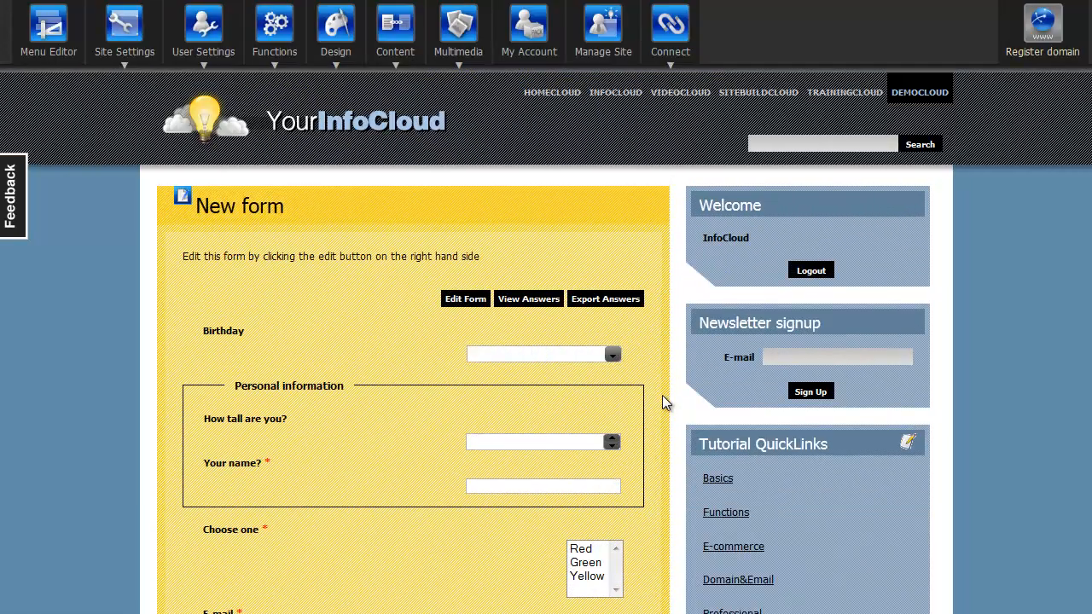
pyautogui.click(524, 303)
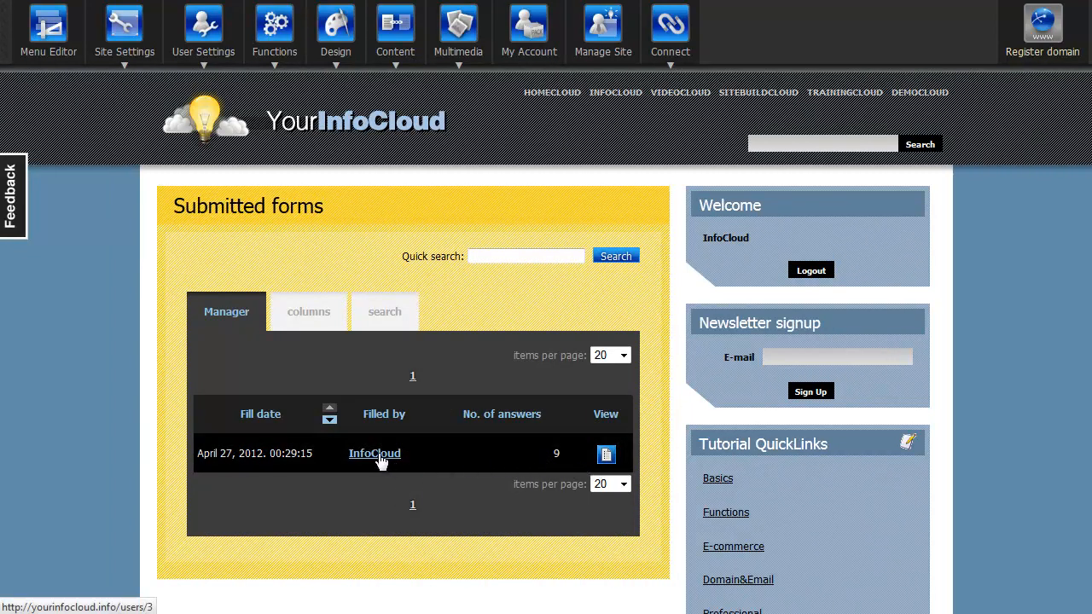
pyautogui.click(606, 454)
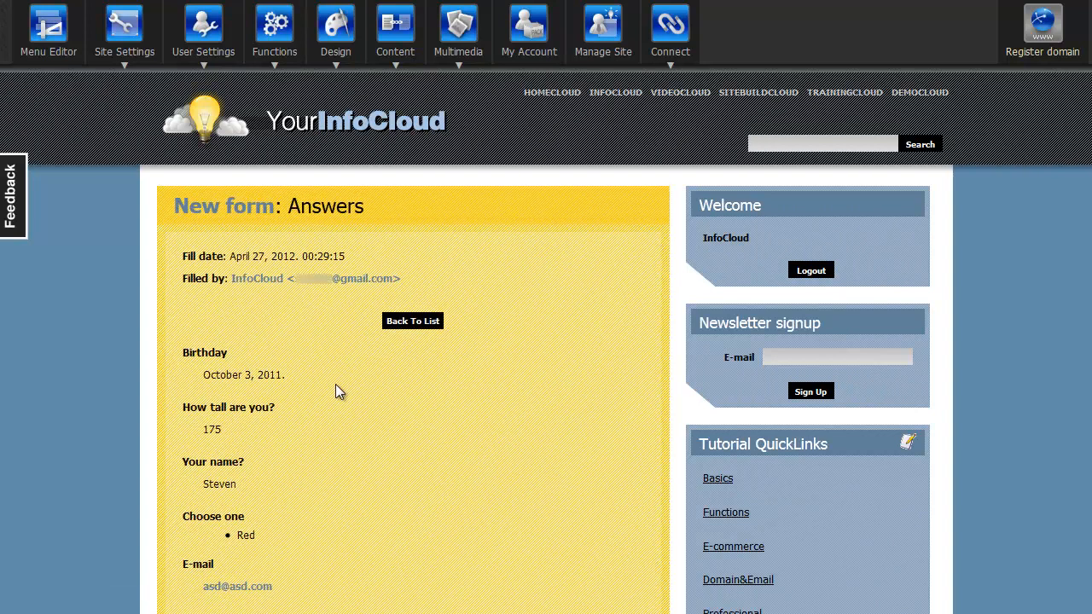
pyautogui.scroll(-2, 337, 390)
pyautogui.scroll(-1, 359, 389)
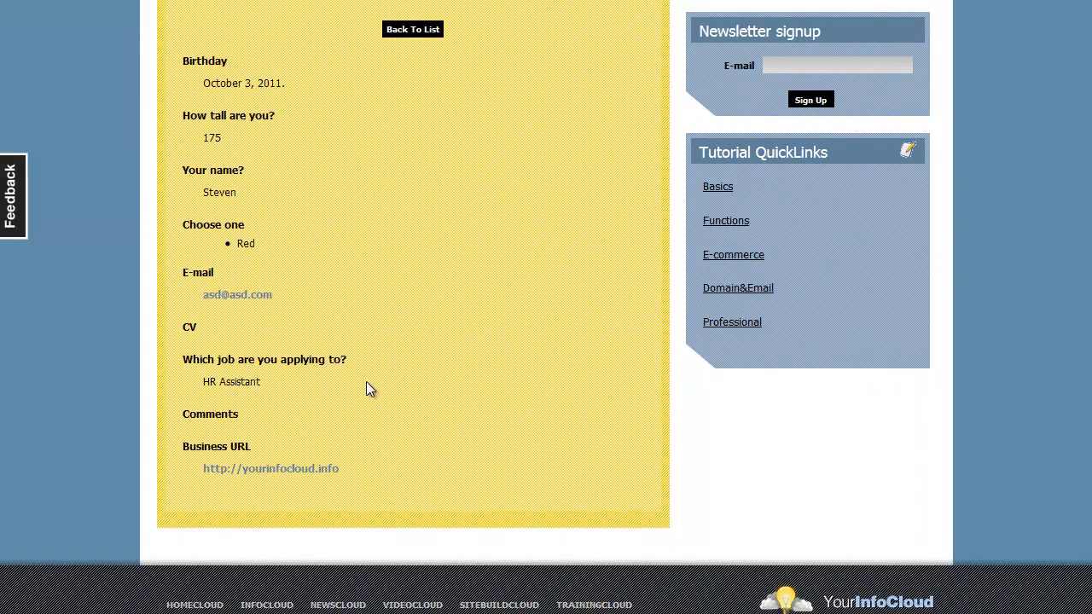
pyautogui.scroll(1, 369, 383)
pyautogui.scroll(1, 368, 383)
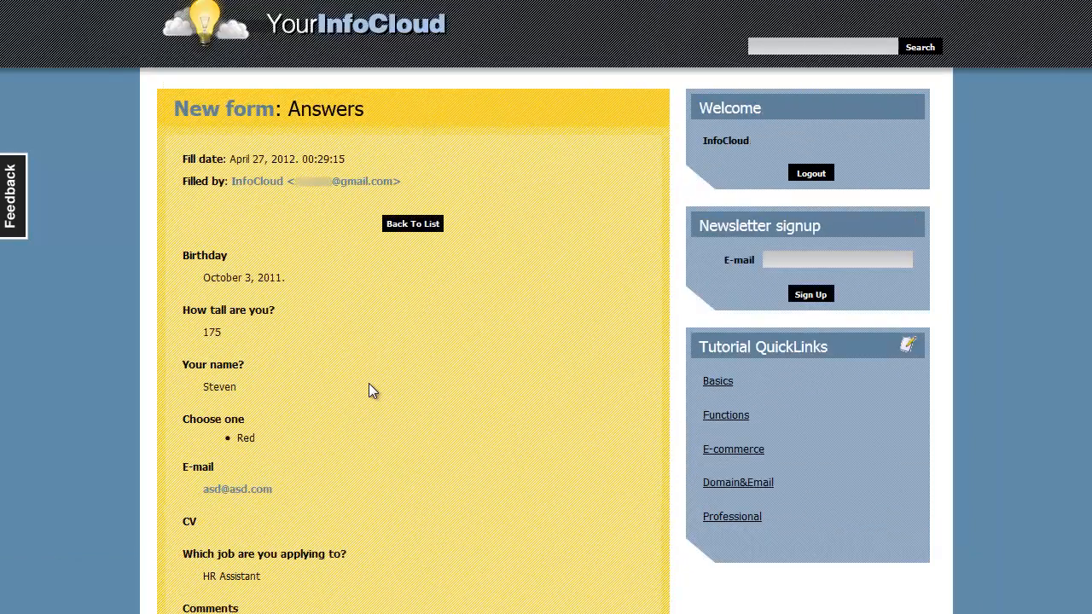
pyautogui.scroll(1, 368, 383)
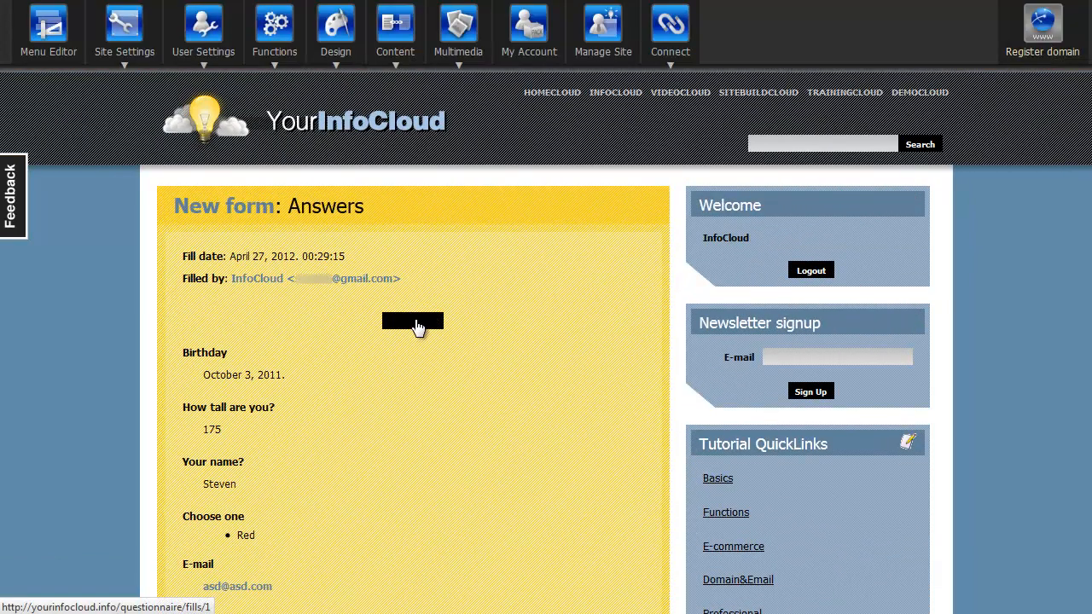
# - Leave the submission's answers for the list, return to the New form page and look over its fields
pyautogui.click(418, 323)
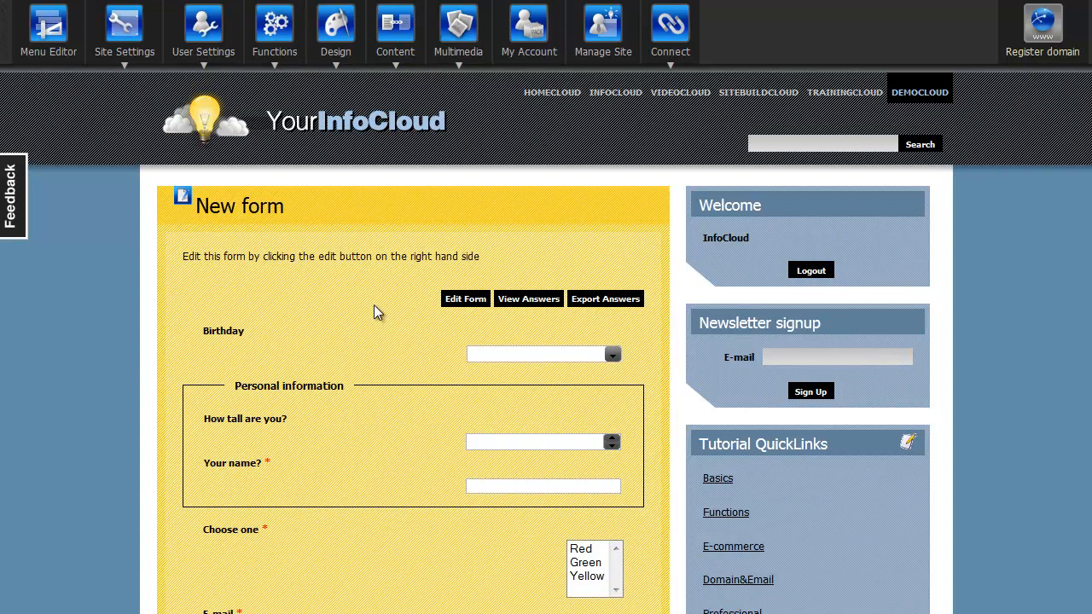
pyautogui.scroll(-2, 374, 305)
pyautogui.scroll(-2, 374, 304)
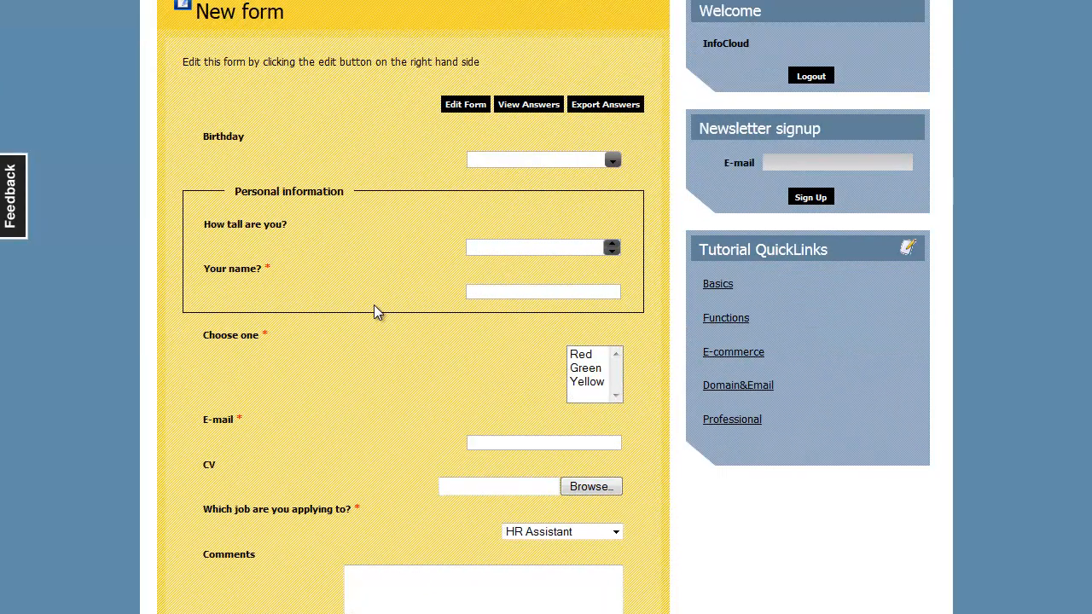
pyautogui.scroll(-2, 373, 306)
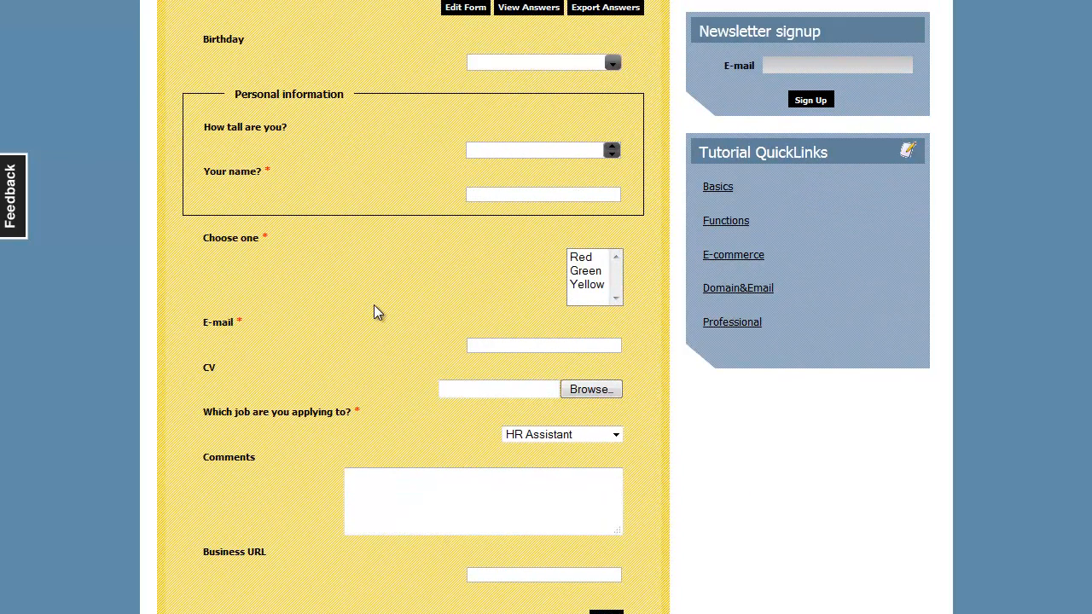